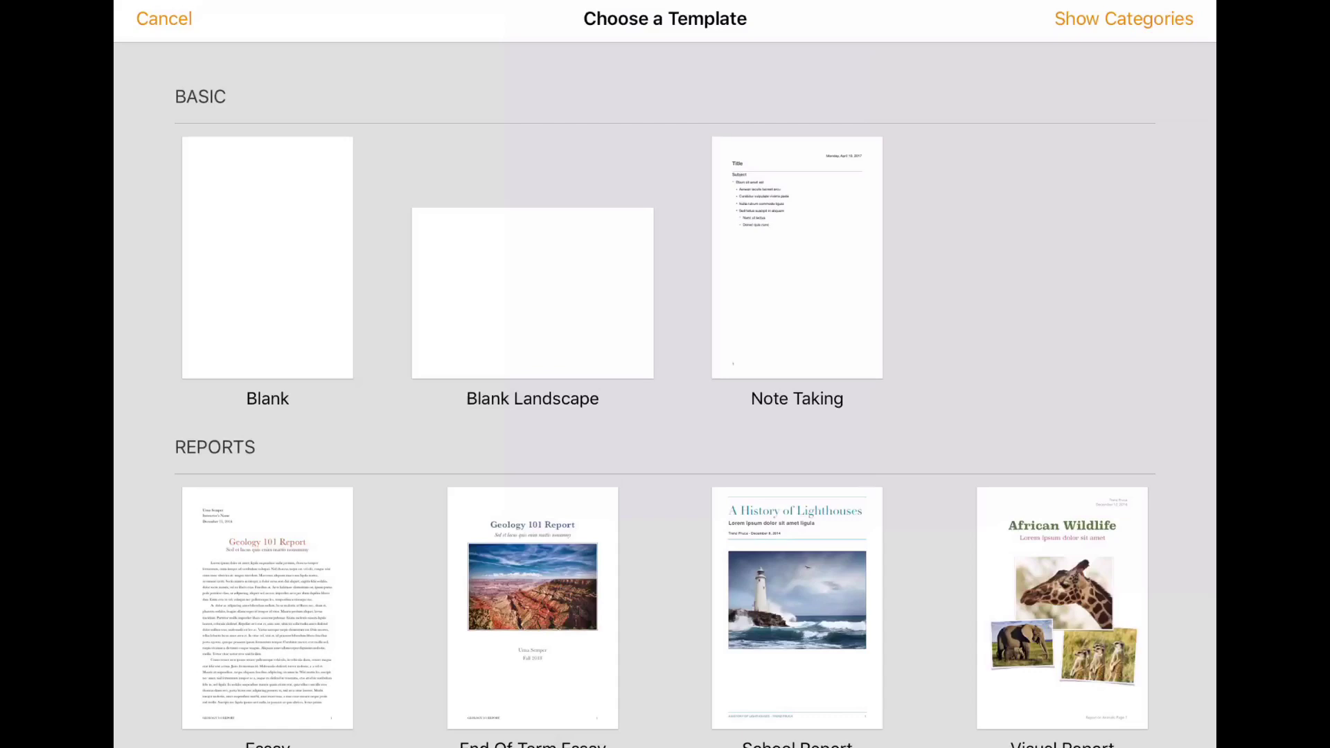
# - Scroll the template list down to Books – Landscape and choose the Blank Book template
pyautogui.scroll(-3, 664, 395)
pyautogui.scroll(-4, 665, 395)
pyautogui.scroll(-2, 665, 395)
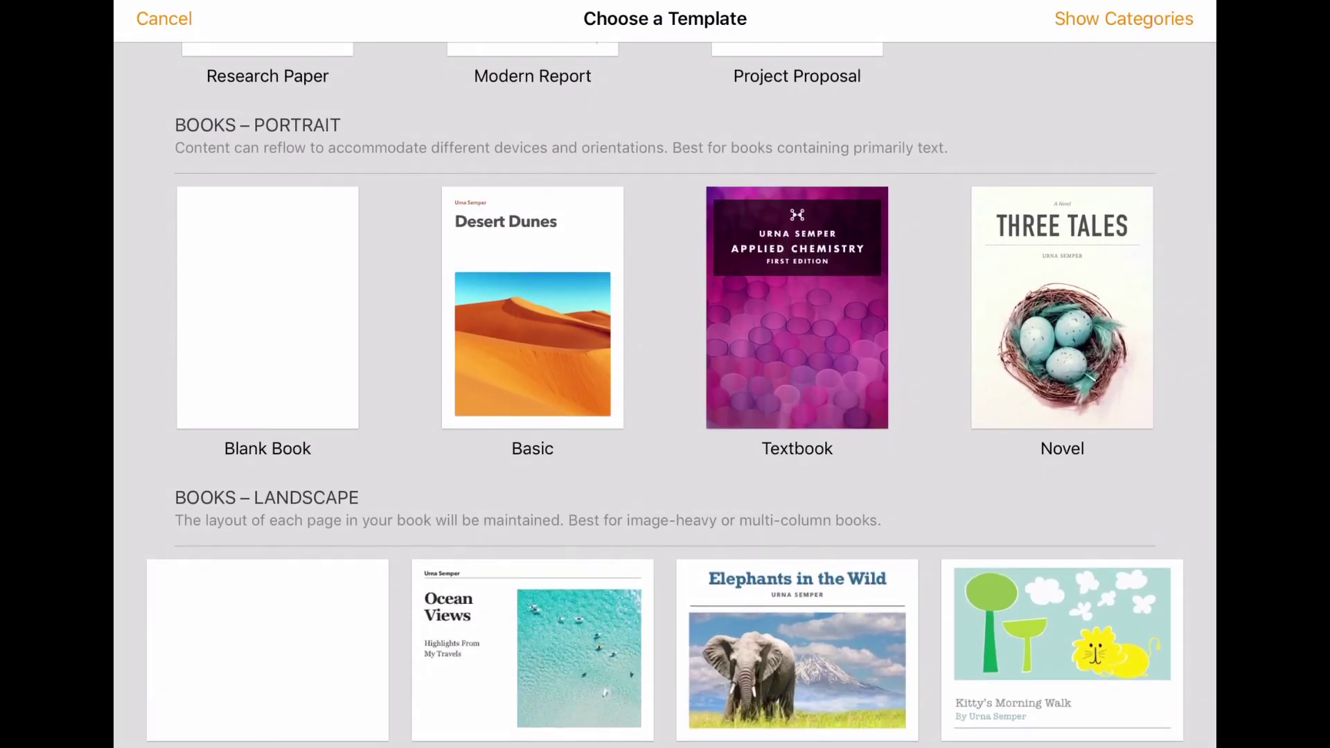
pyautogui.scroll(-4, 665, 395)
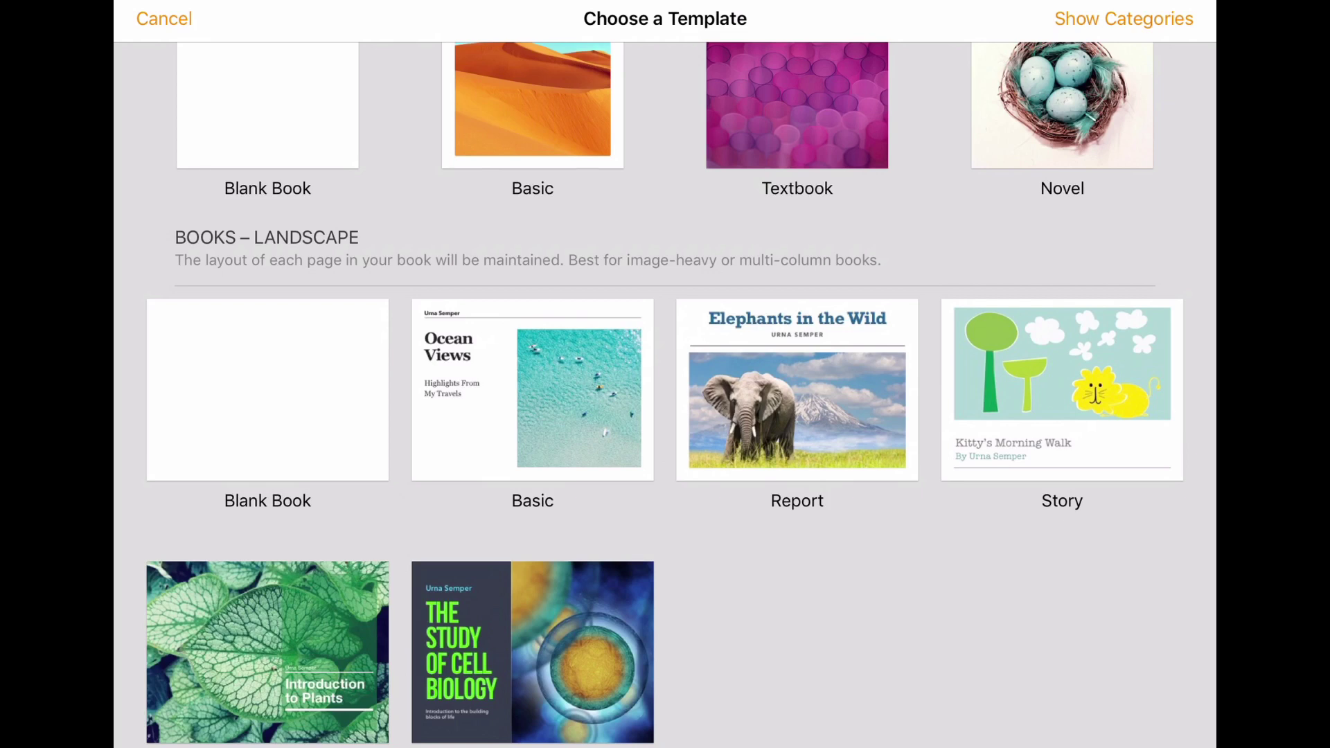
pyautogui.click(267, 390)
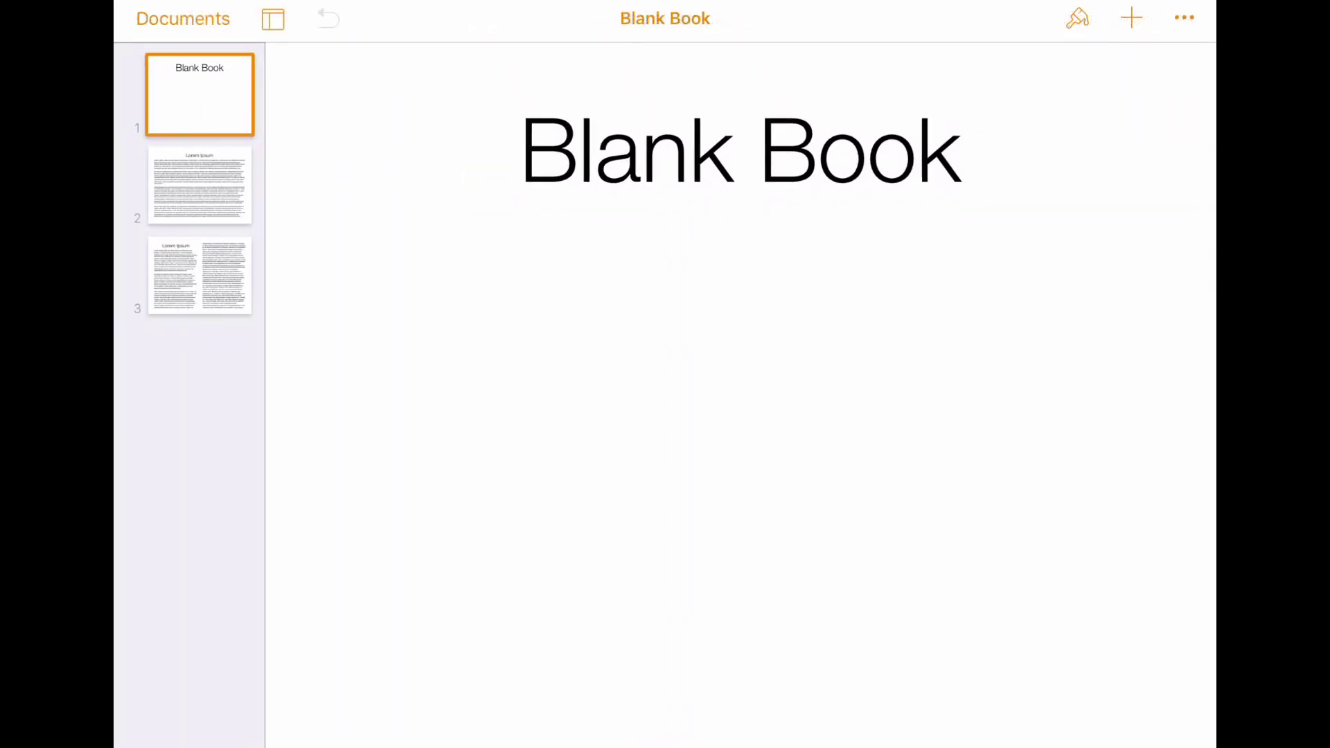
# - Replace the cover's placeholder title with 'The story of two bits'
pyautogui.click(741, 153)
pyautogui.write('The')
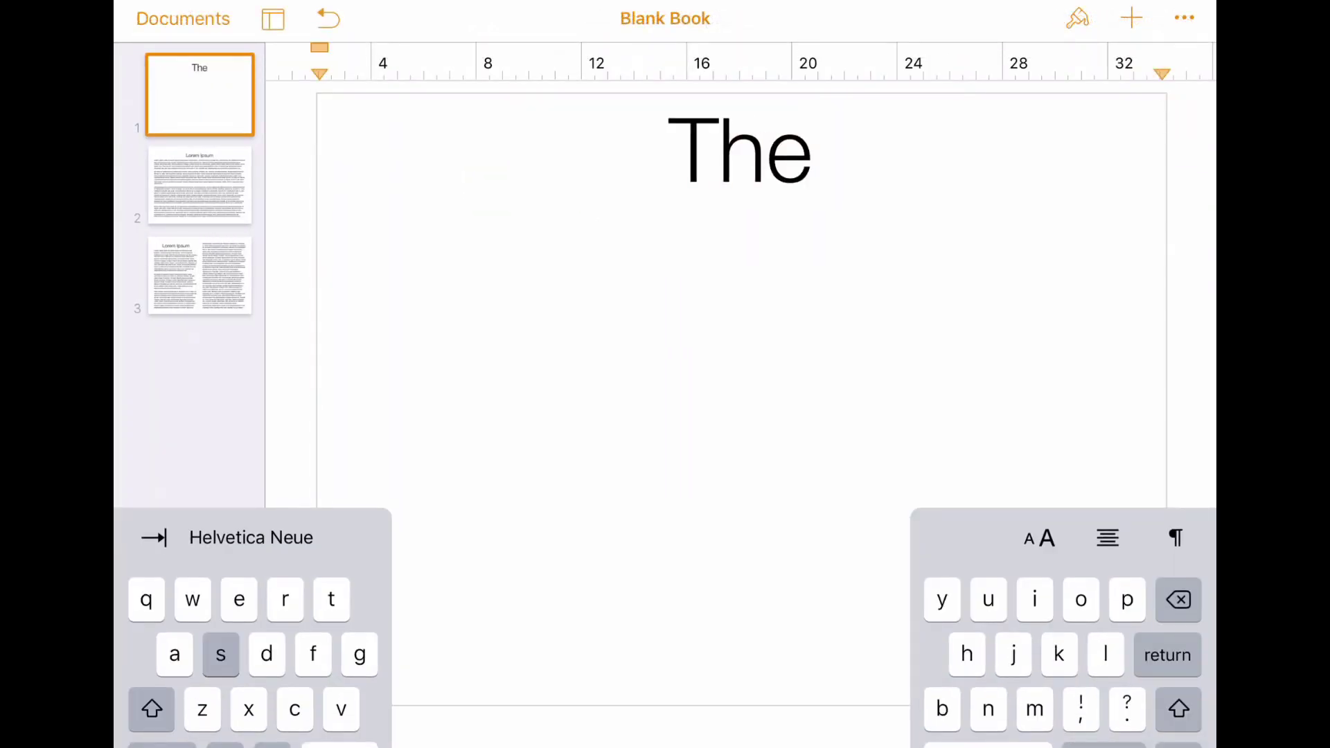
pyautogui.write(' story of t')
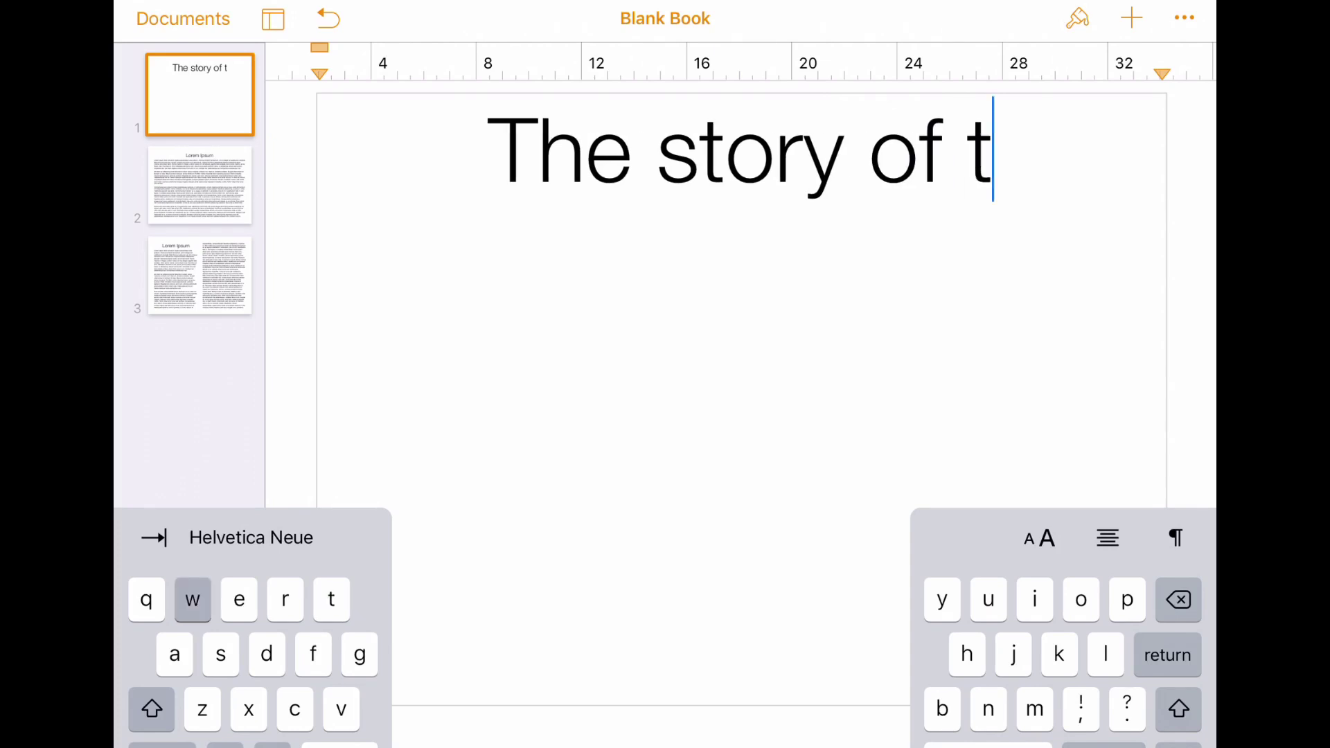
pyautogui.write('wo bits')
pyautogui.press('Escape')
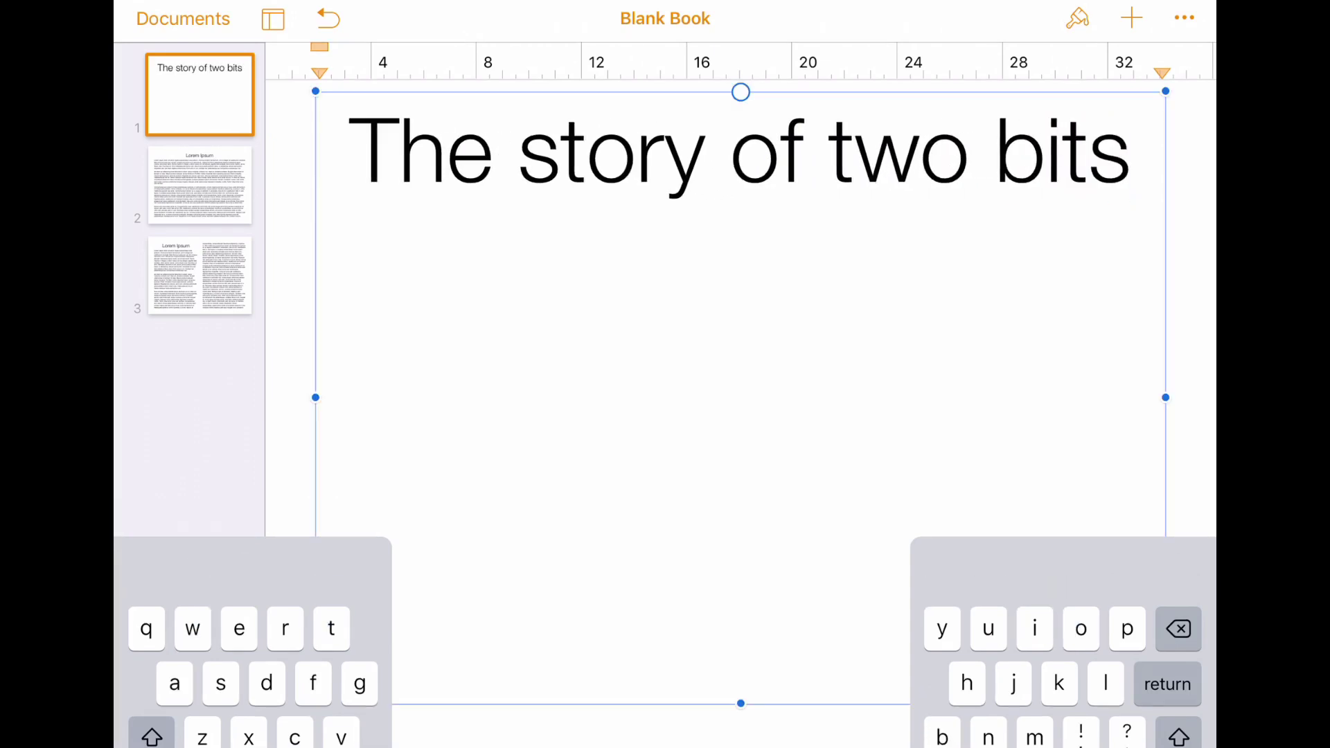
pyautogui.press('Escape')
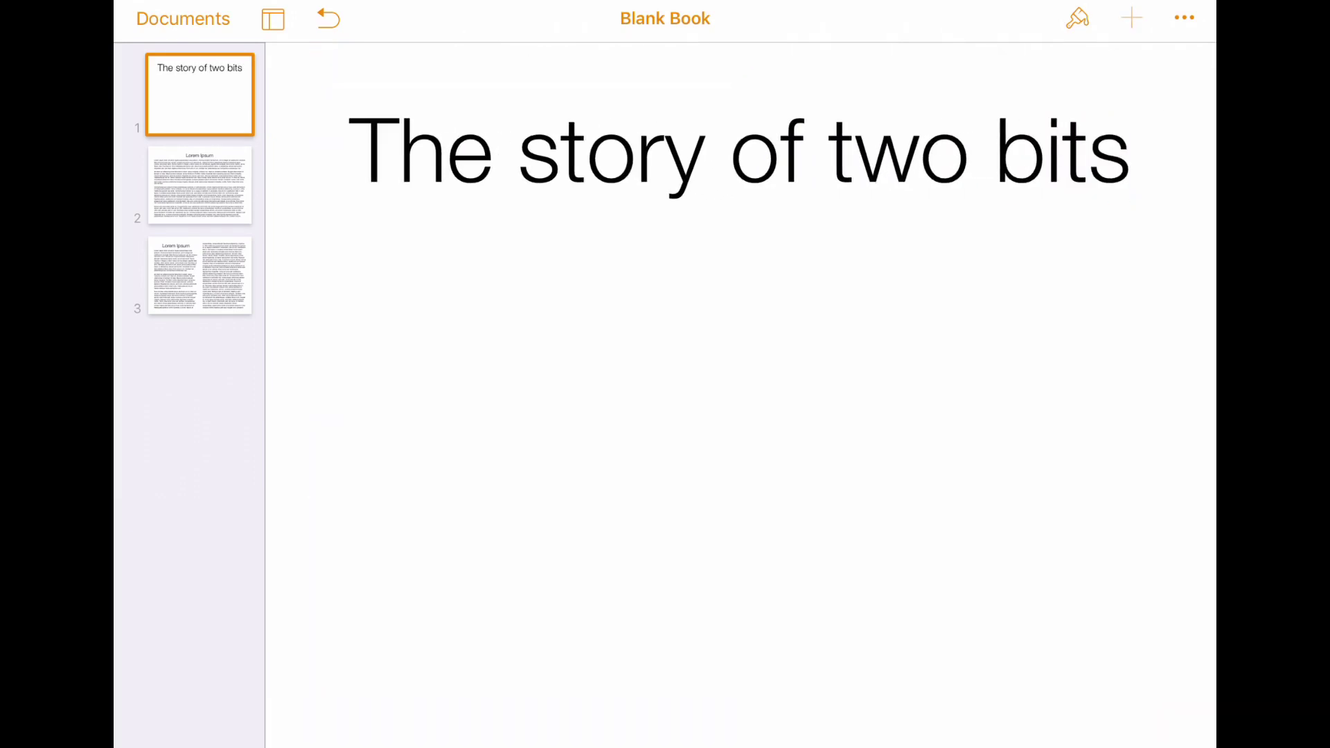
# - Insert the green I picture from Camera Roll, shrink it and move it left beneath the title
pyautogui.click(1130, 18)
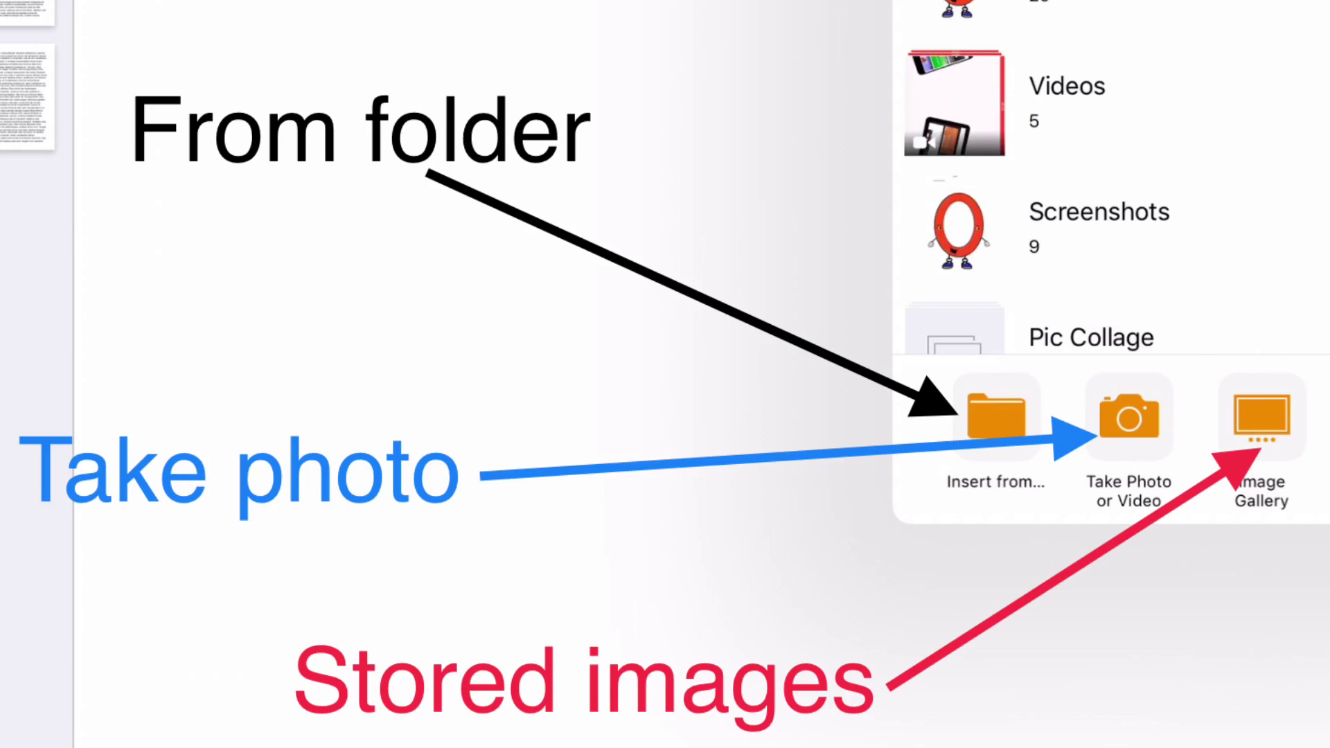
pyautogui.click(997, 187)
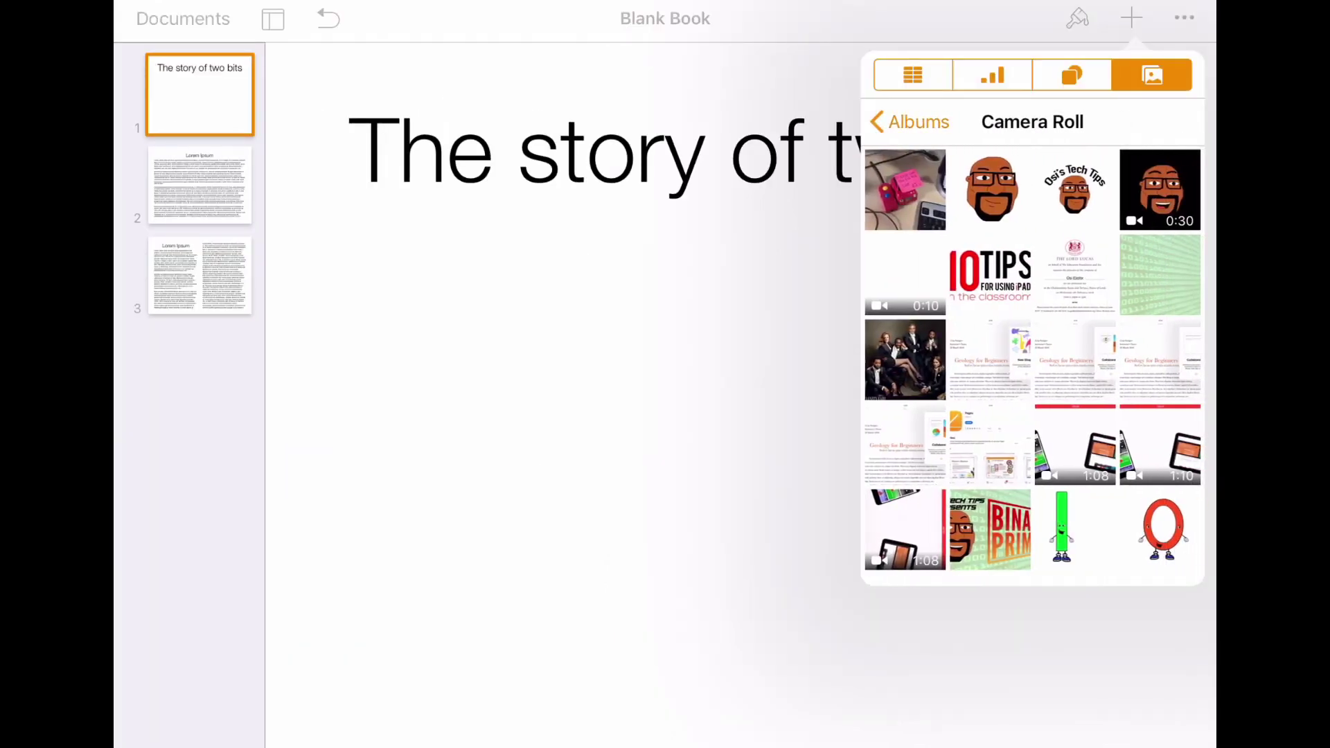
pyautogui.click(1061, 528)
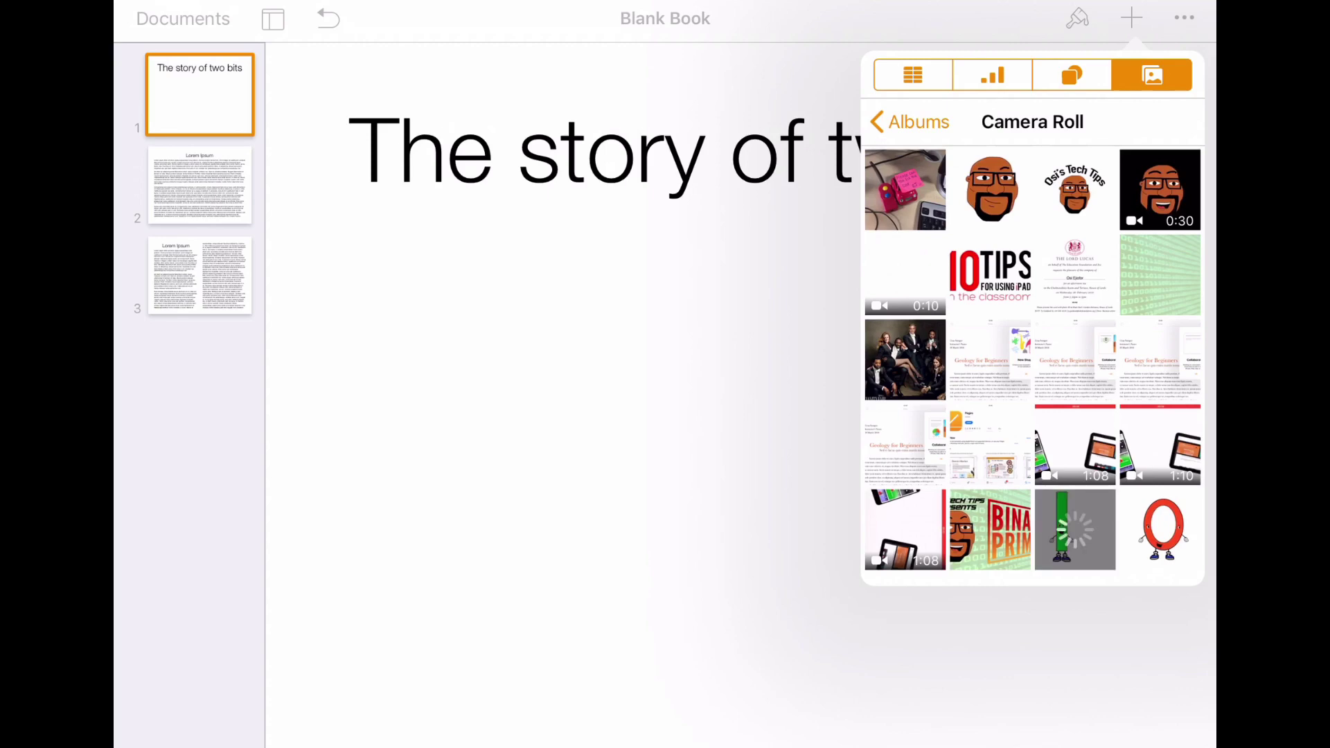
pyautogui.moveTo(1018, 606); pyautogui.dragTo(911, 525)
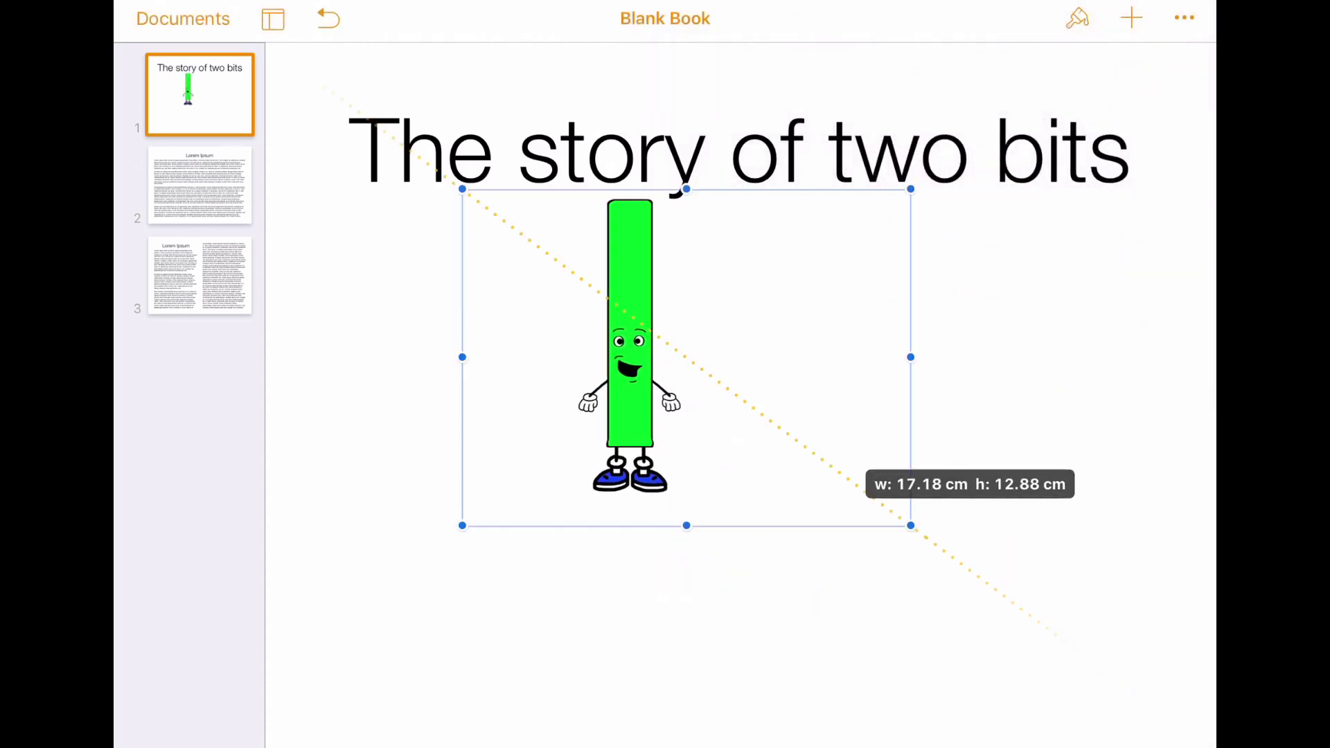
pyautogui.moveTo(671, 332); pyautogui.dragTo(482, 365)
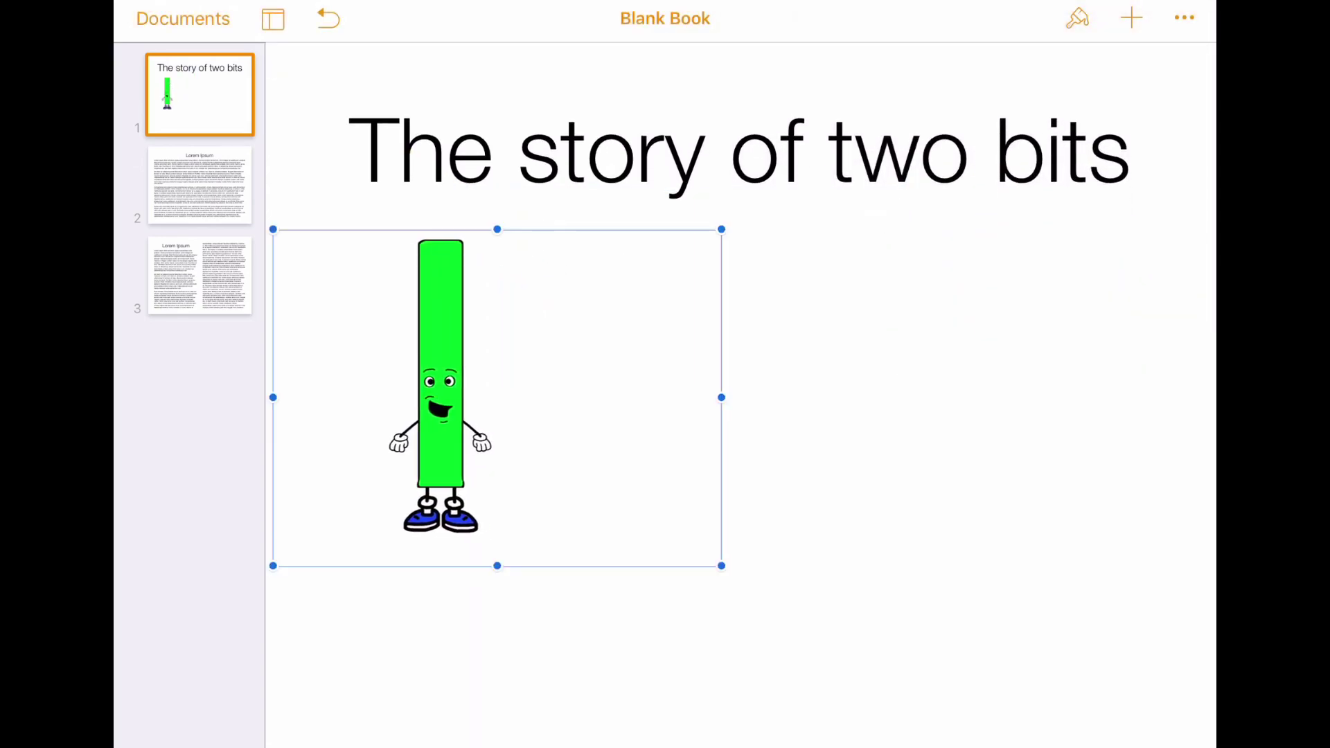
pyautogui.click(741, 589)
# - Insert the red O picture, shrink it and place it right of the green I
pyautogui.click(1131, 18)
pyautogui.click(1008, 188)
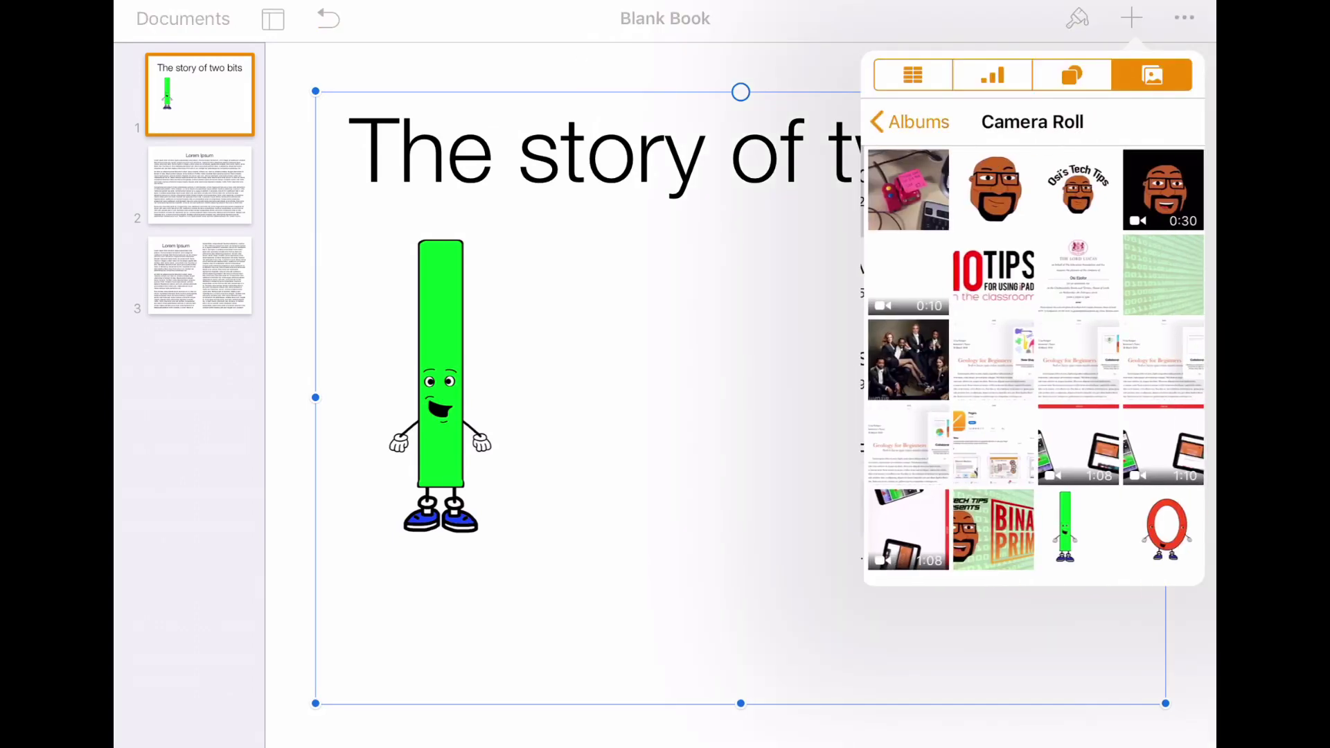
pyautogui.click(1159, 530)
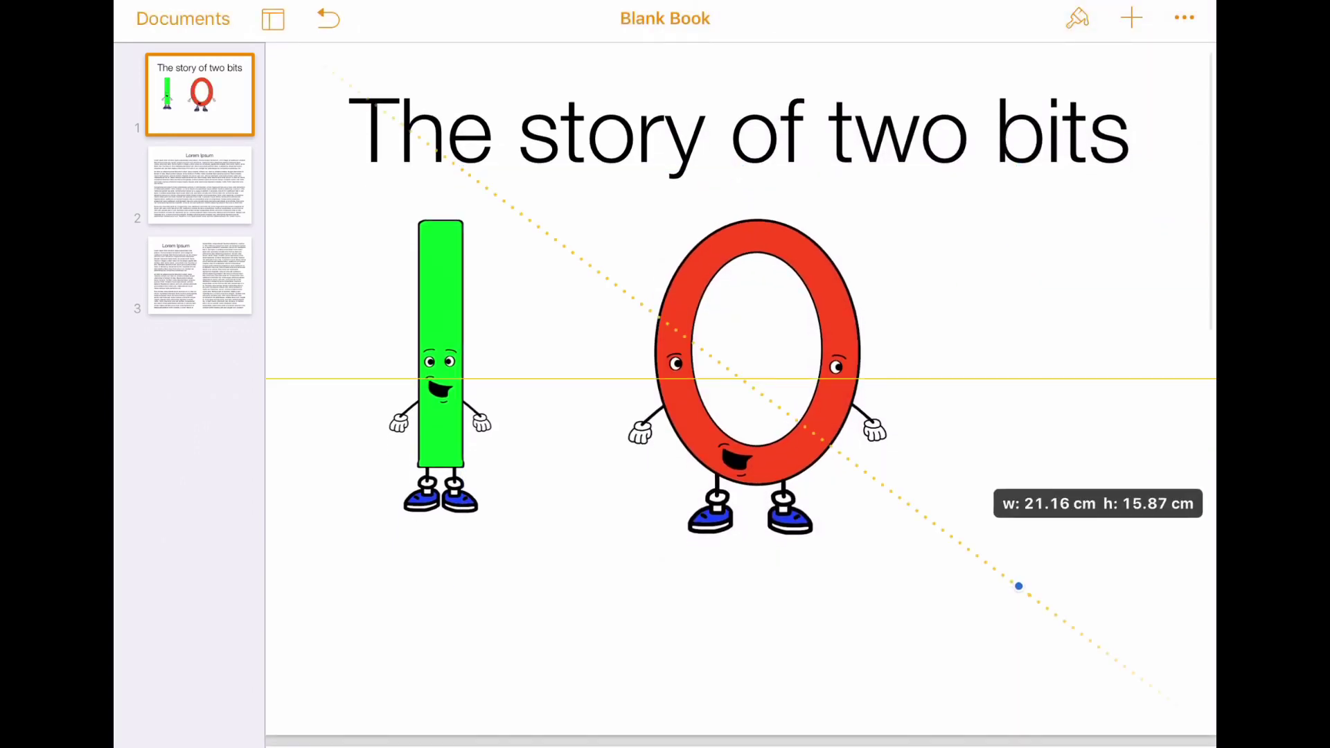
pyautogui.moveTo(1018, 612); pyautogui.dragTo(983, 559)
pyautogui.moveTo(757, 377); pyautogui.dragTo(902, 378)
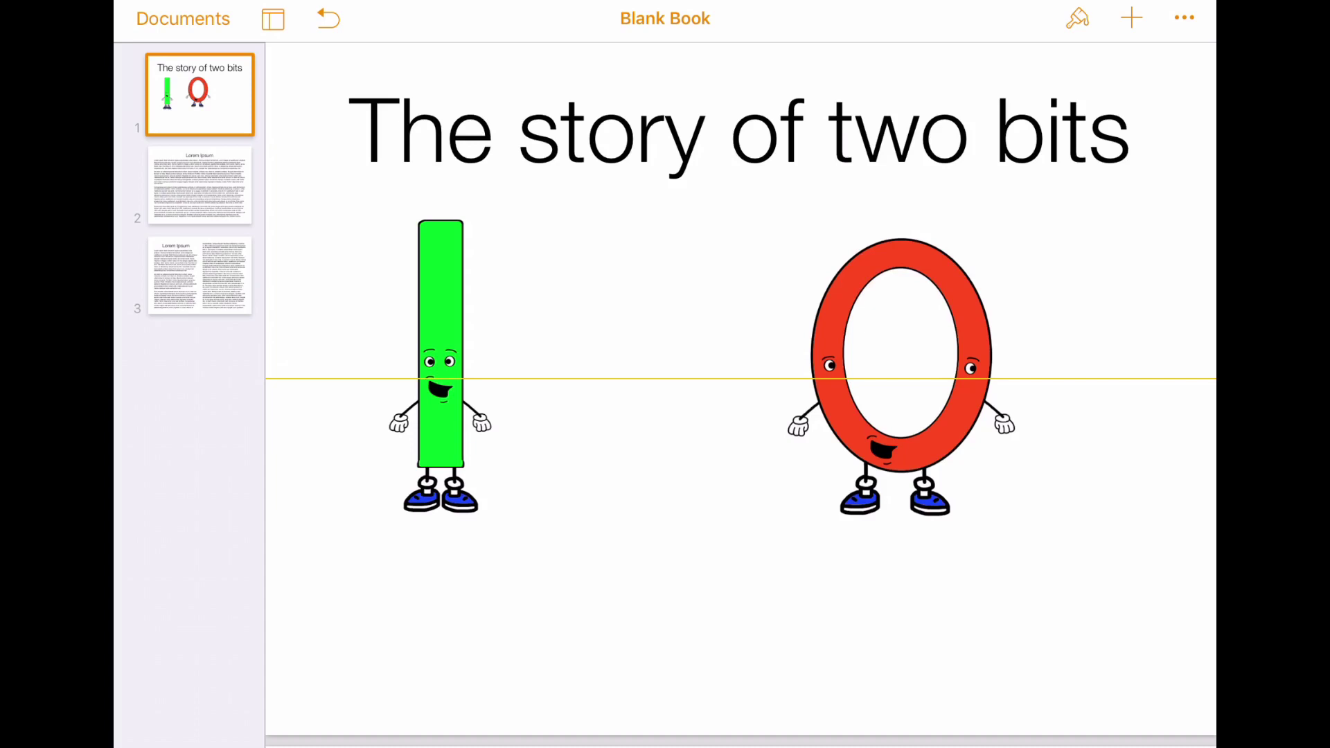
pyautogui.click(741, 589)
pyautogui.moveTo(441, 312)
pyautogui.mouseDown()
pyautogui.moveTo(473, 312)
pyautogui.moveTo(536, 365)
pyautogui.mouseUp()
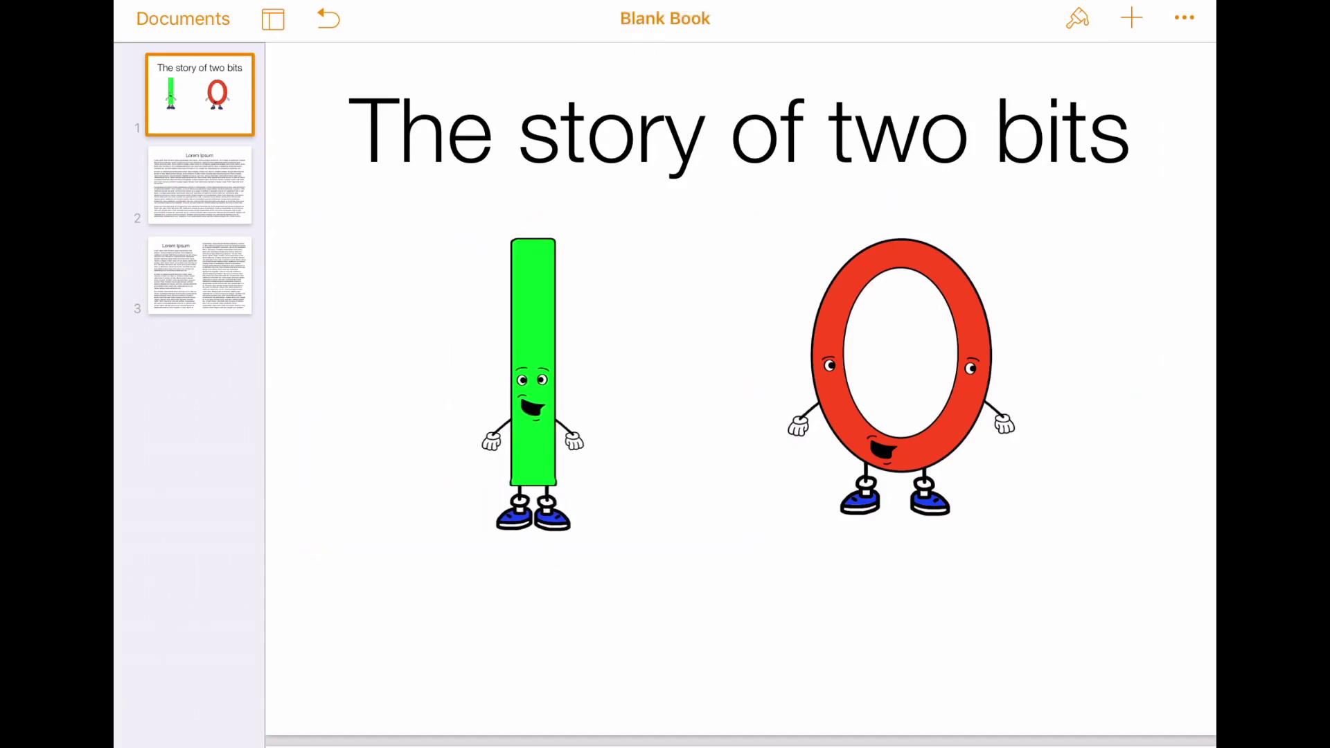
# - Add a 'Bit' text box sized to fit its word, with 24 point text
pyautogui.click(692, 602)
pyautogui.click(1131, 18)
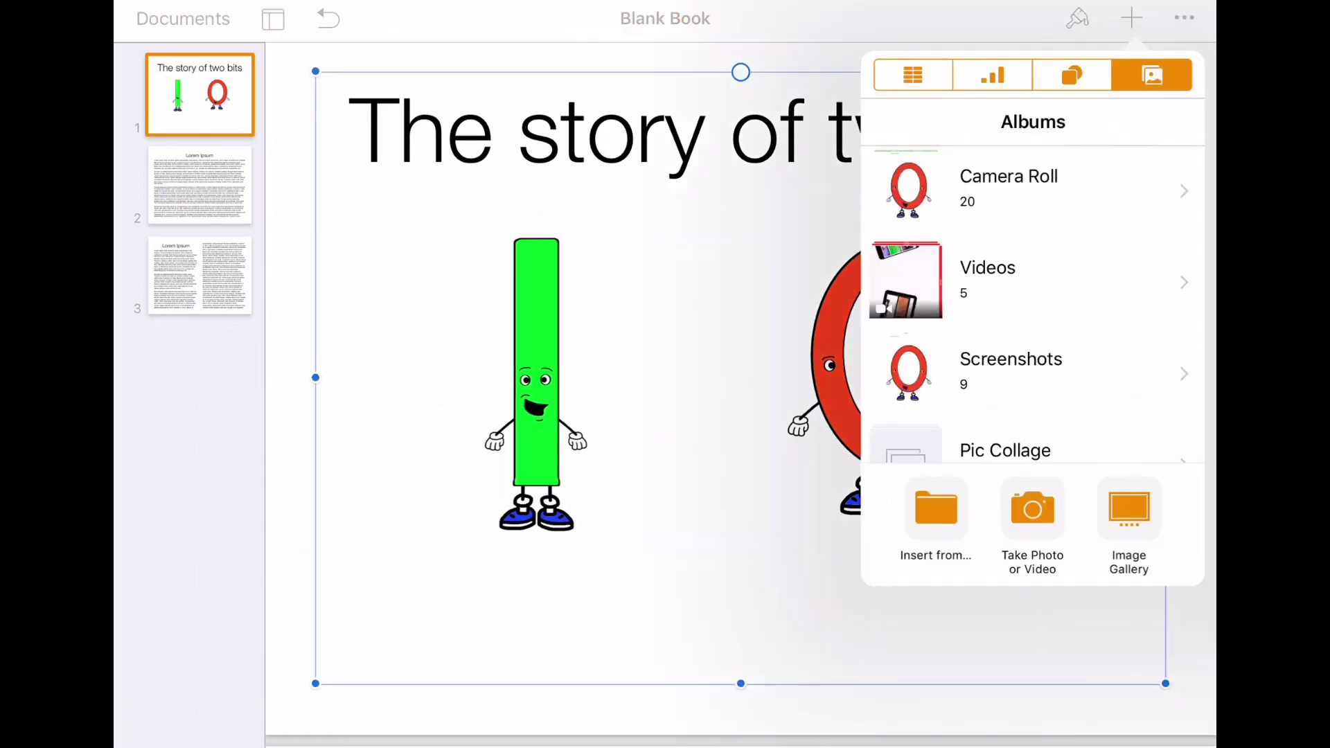
pyautogui.click(912, 75)
pyautogui.click(1072, 75)
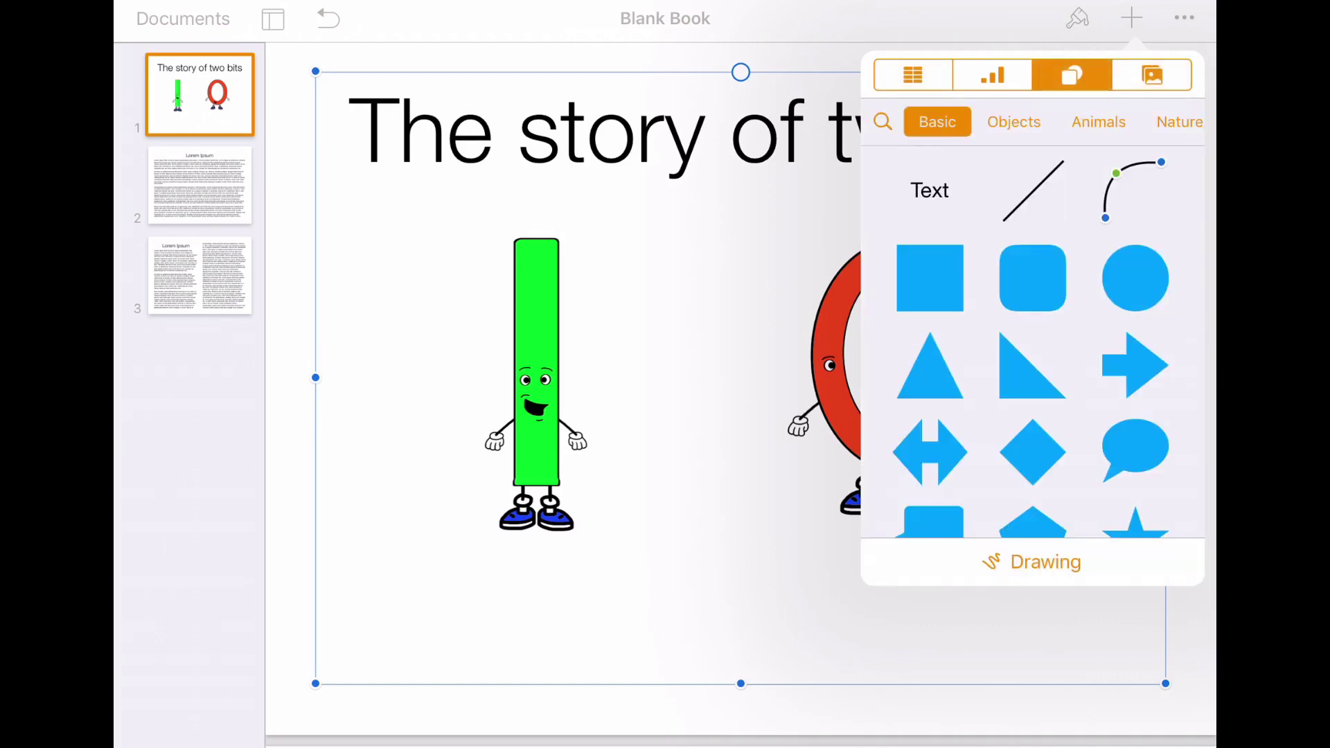
pyautogui.click(929, 187)
pyautogui.write('B')
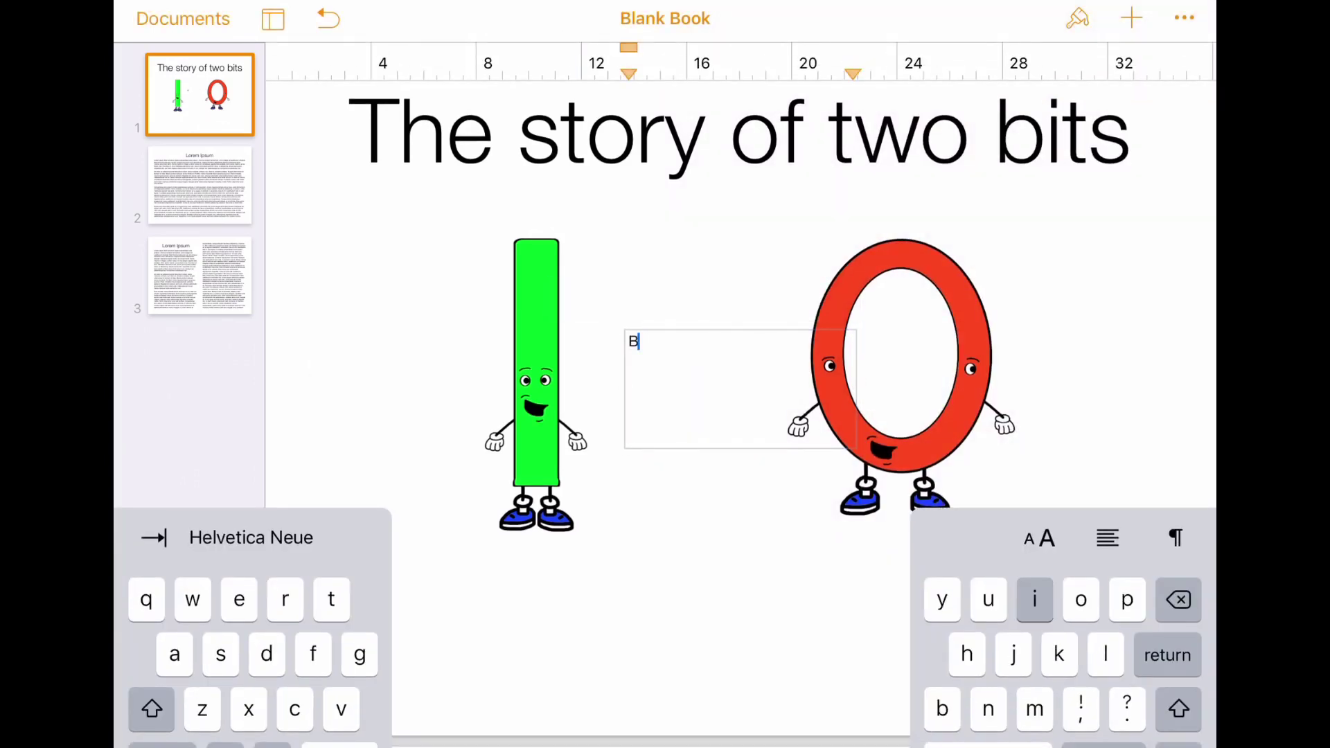
pyautogui.write('it')
pyautogui.press('Escape')
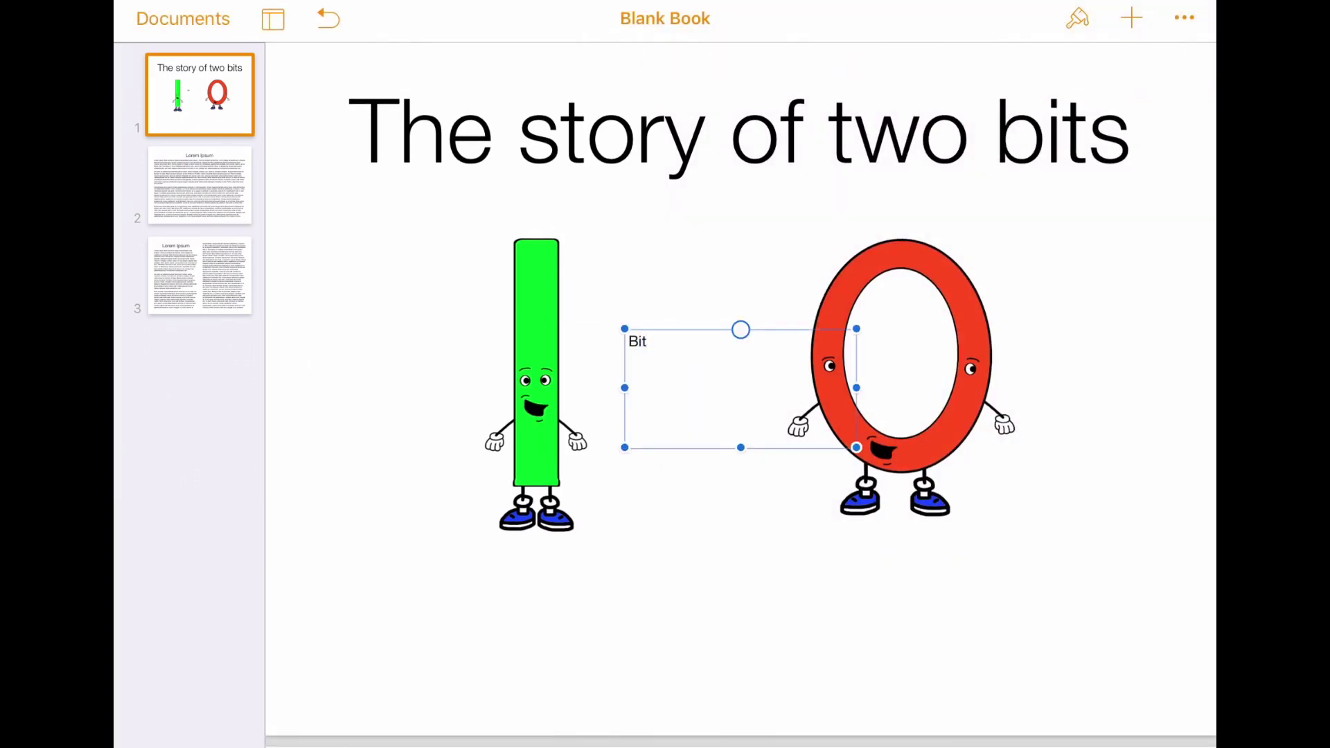
pyautogui.moveTo(857, 447)
pyautogui.mouseDown()
pyautogui.moveTo(900, 475)
pyautogui.moveTo(721, 365)
pyautogui.moveTo(698, 367)
pyautogui.mouseUp()
pyautogui.doubleClick(637, 341)
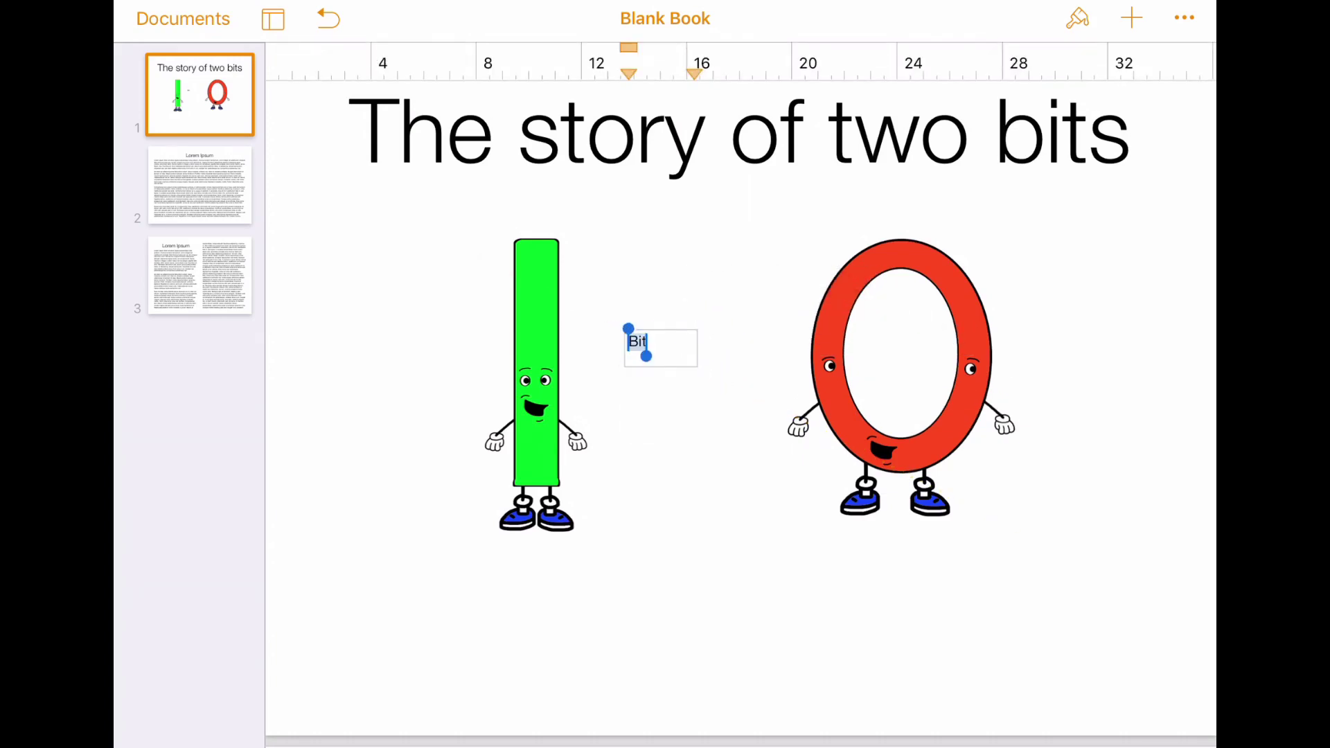
pyautogui.click(1039, 538)
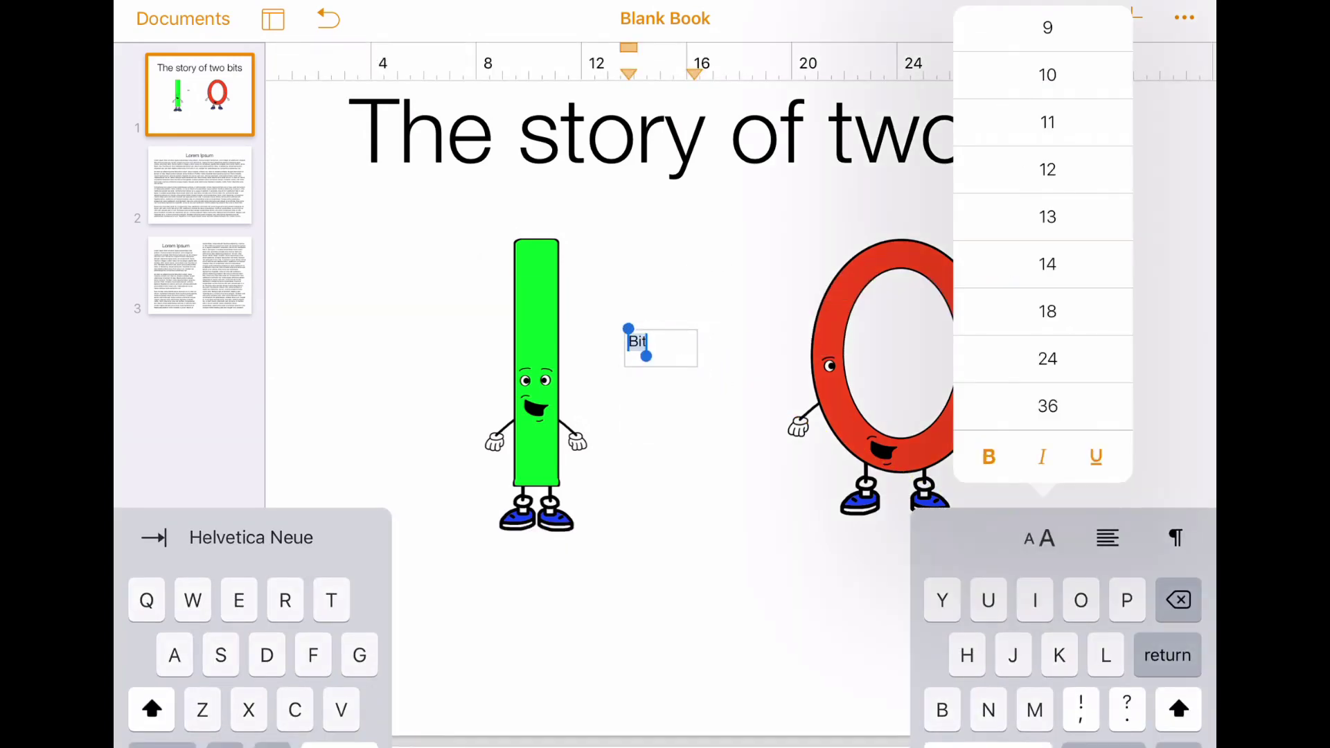
pyautogui.click(1047, 358)
pyautogui.click(1172, 690)
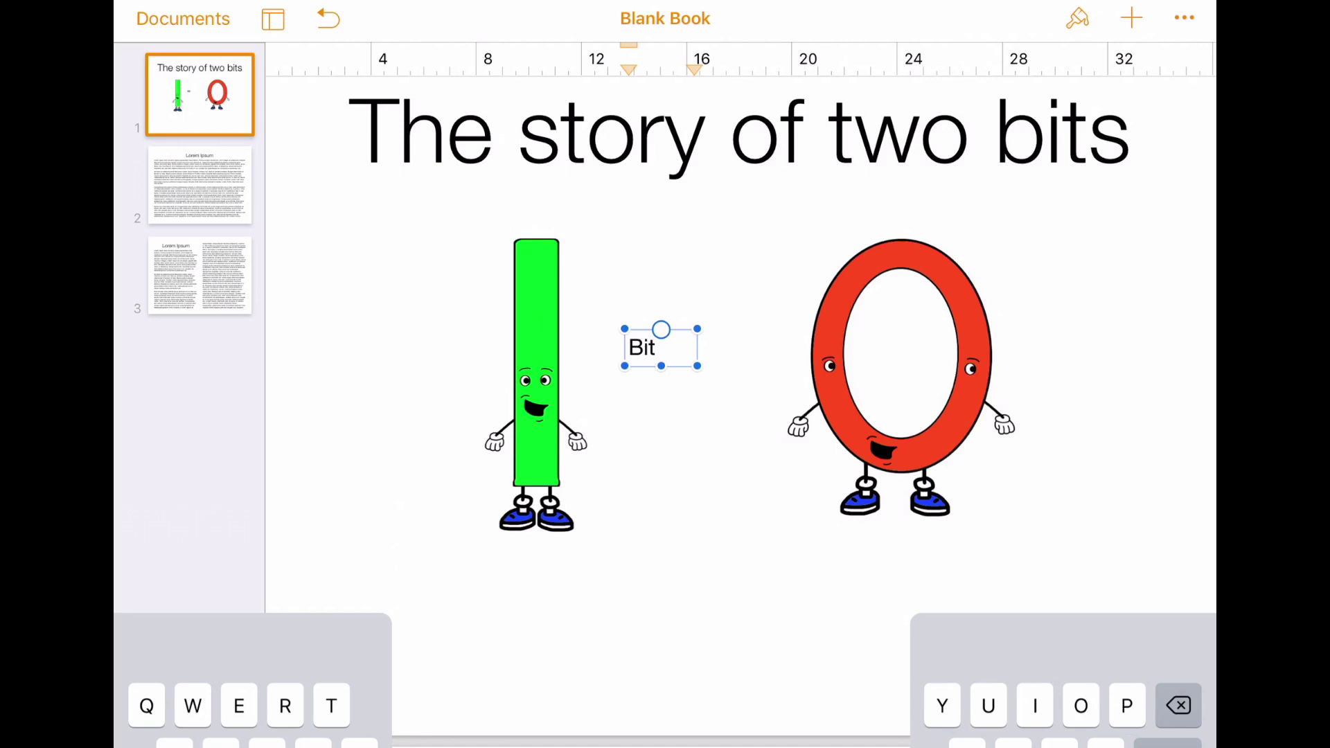
# - Duplicate the label as 'Bot' under the red O and move 'Bit' beneath the green I
pyautogui.click(598, 285)
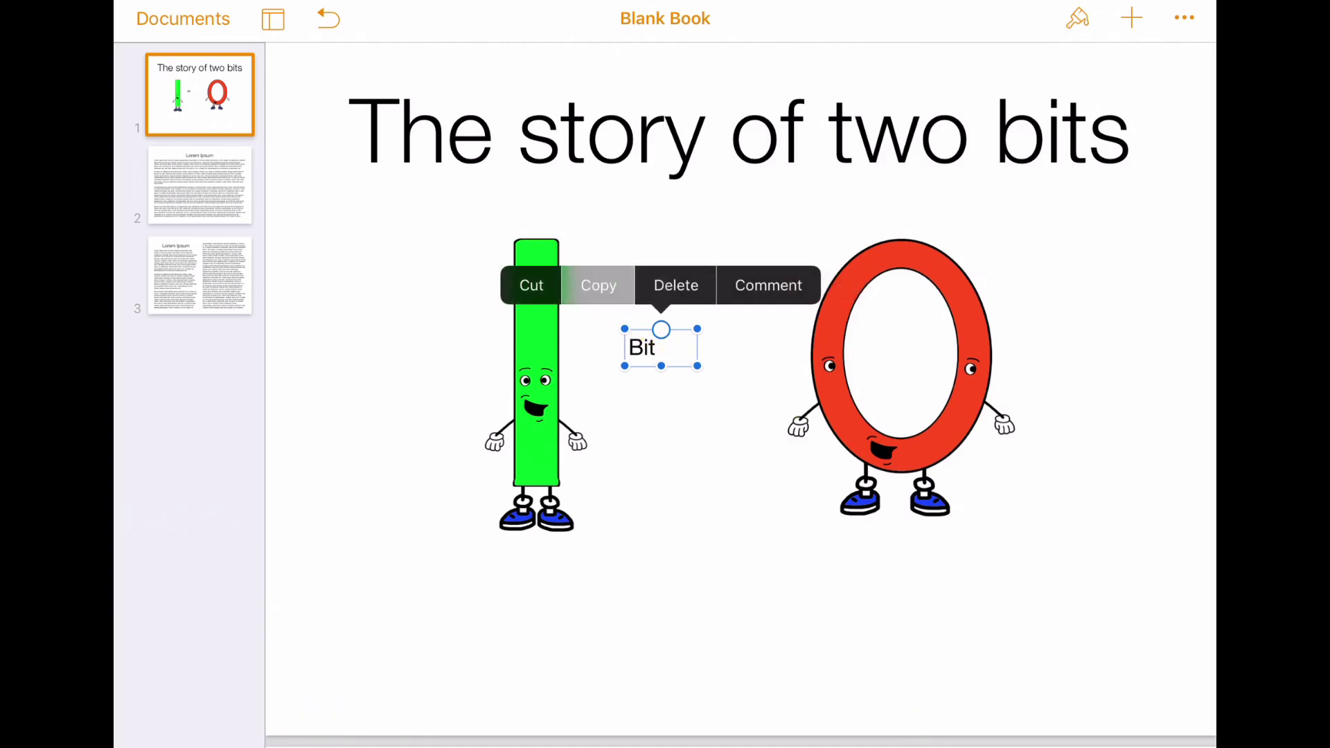
pyautogui.click(740, 603)
pyautogui.click(715, 27)
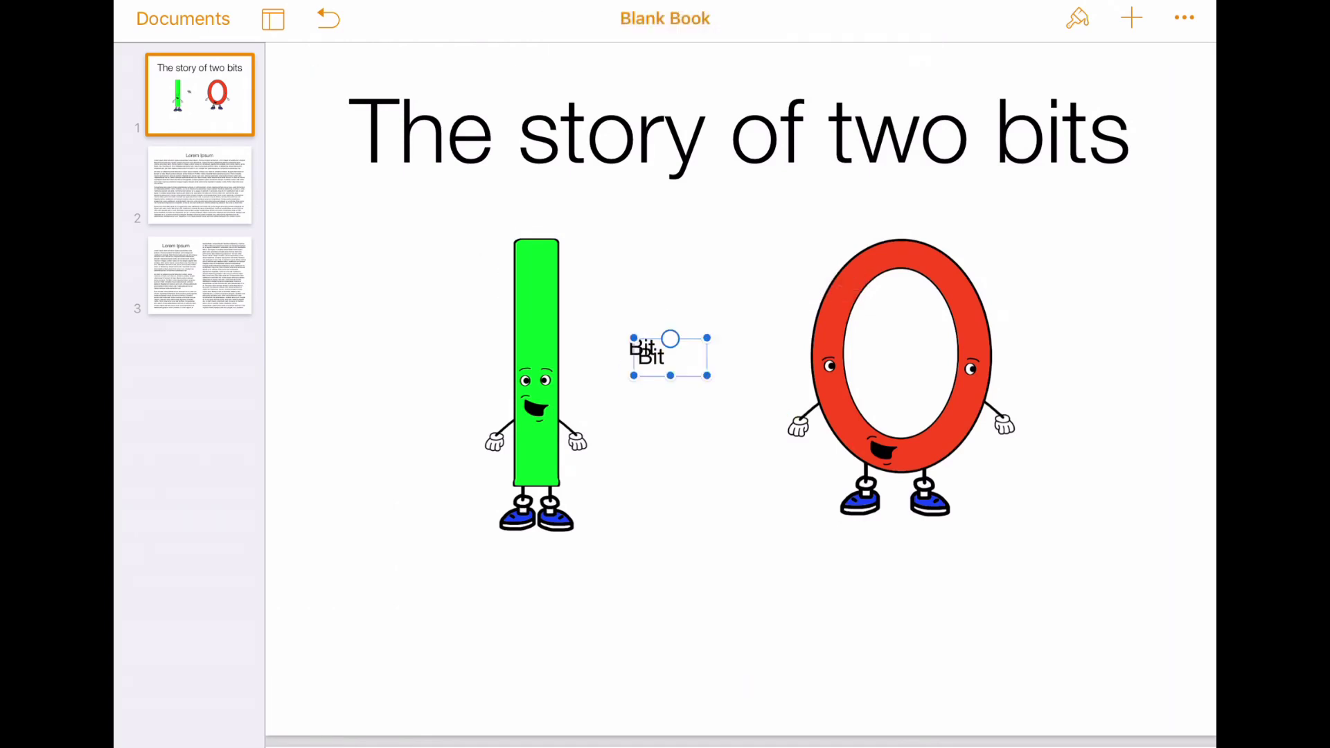
pyautogui.moveTo(667, 335); pyautogui.dragTo(778, 532)
pyautogui.doubleClick(760, 549)
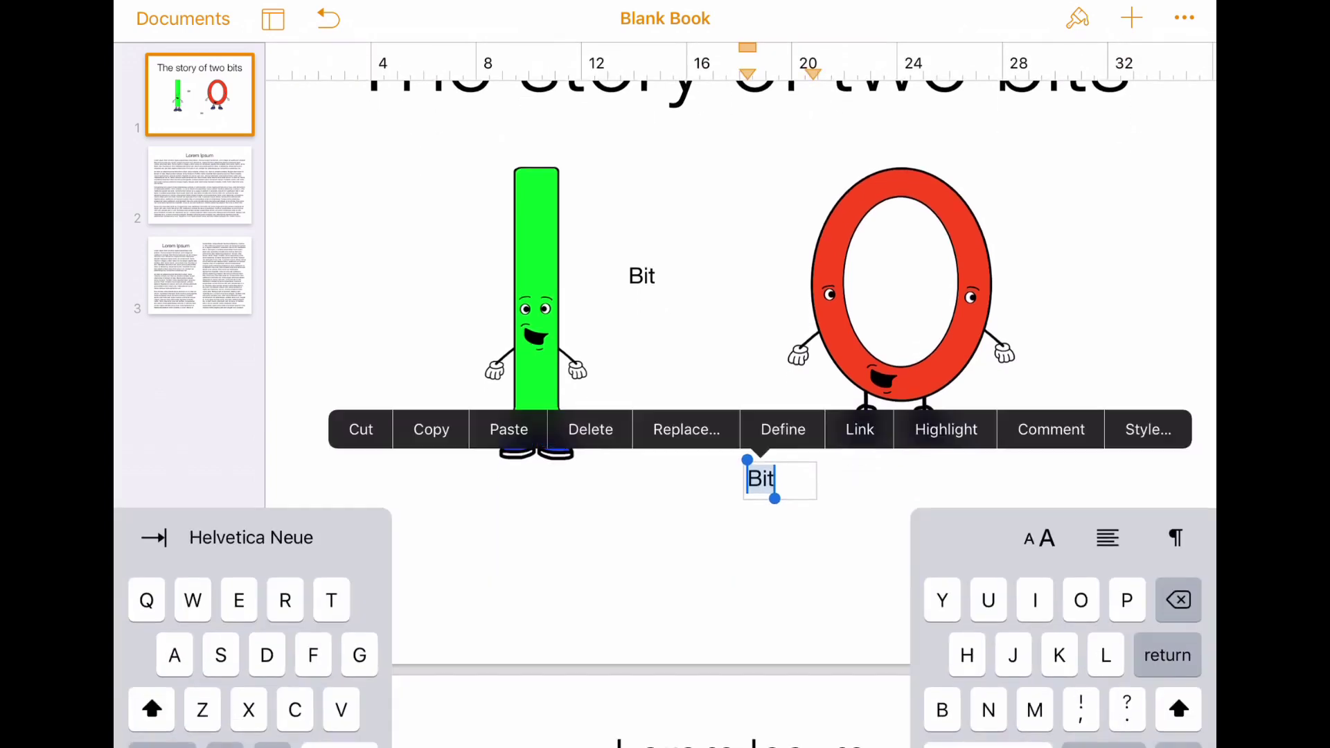
pyautogui.write('Bo')
pyautogui.click(780, 463)
pyautogui.moveTo(778, 460); pyautogui.dragTo(885, 464)
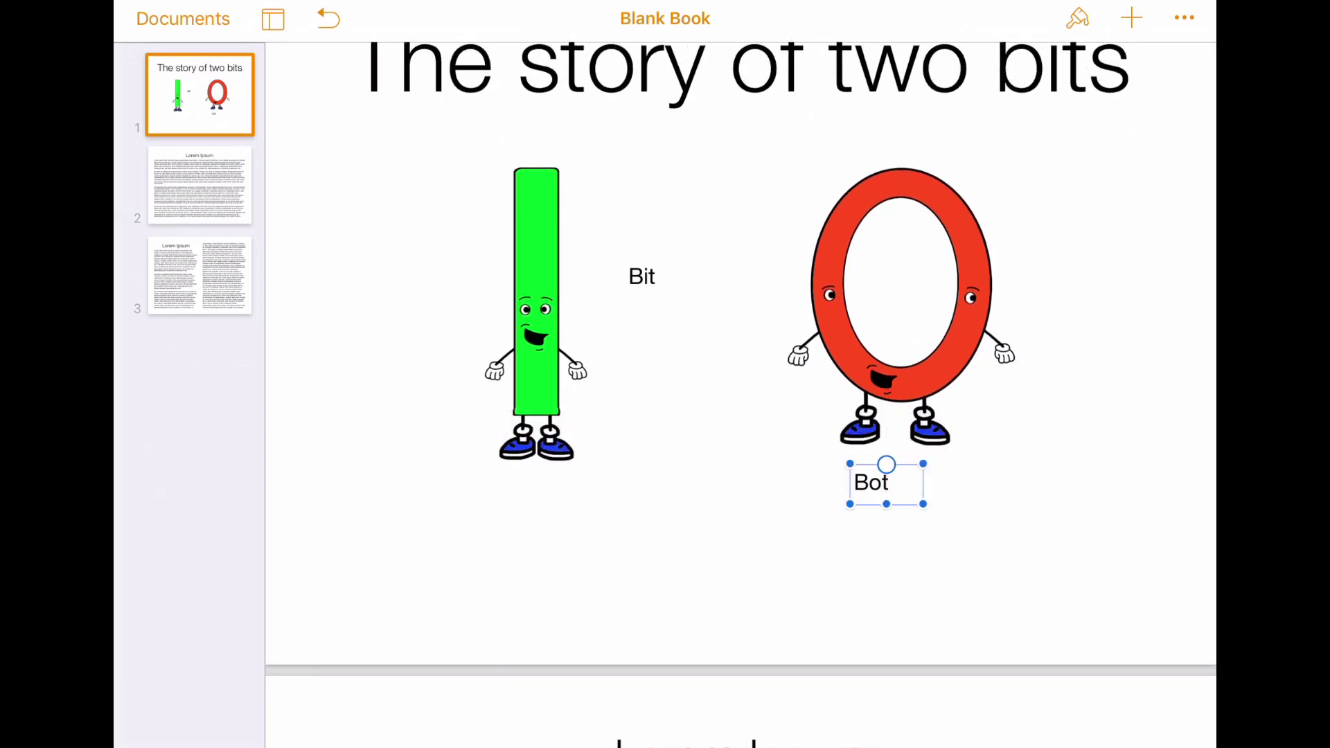
pyautogui.click(642, 330)
pyautogui.moveTo(660, 313)
pyautogui.mouseDown()
pyautogui.moveTo(552, 529)
pyautogui.moveTo(522, 521)
pyautogui.mouseUp()
pyautogui.click(693, 624)
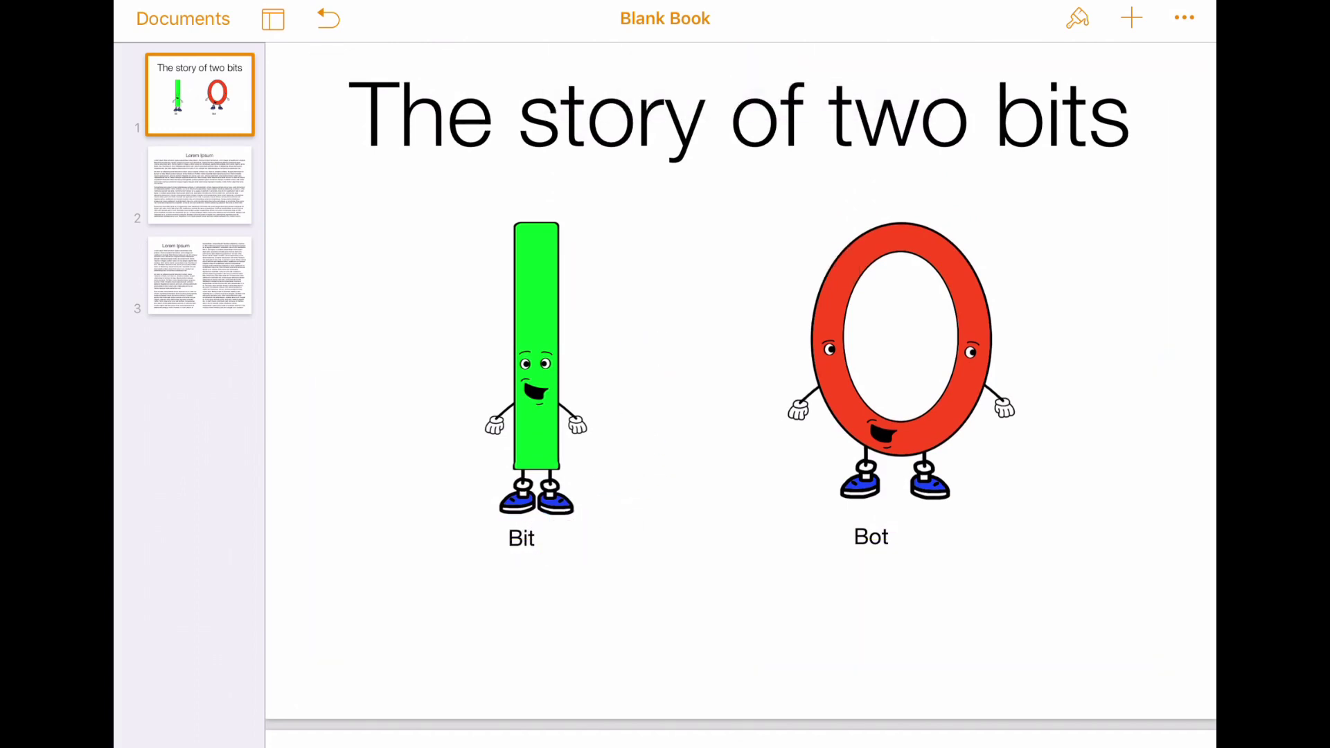
# - Delete page 2's Lorem Ipsum text and insert the screen video at the top left
pyautogui.scroll(2, 741, 386)
pyautogui.click(199, 185)
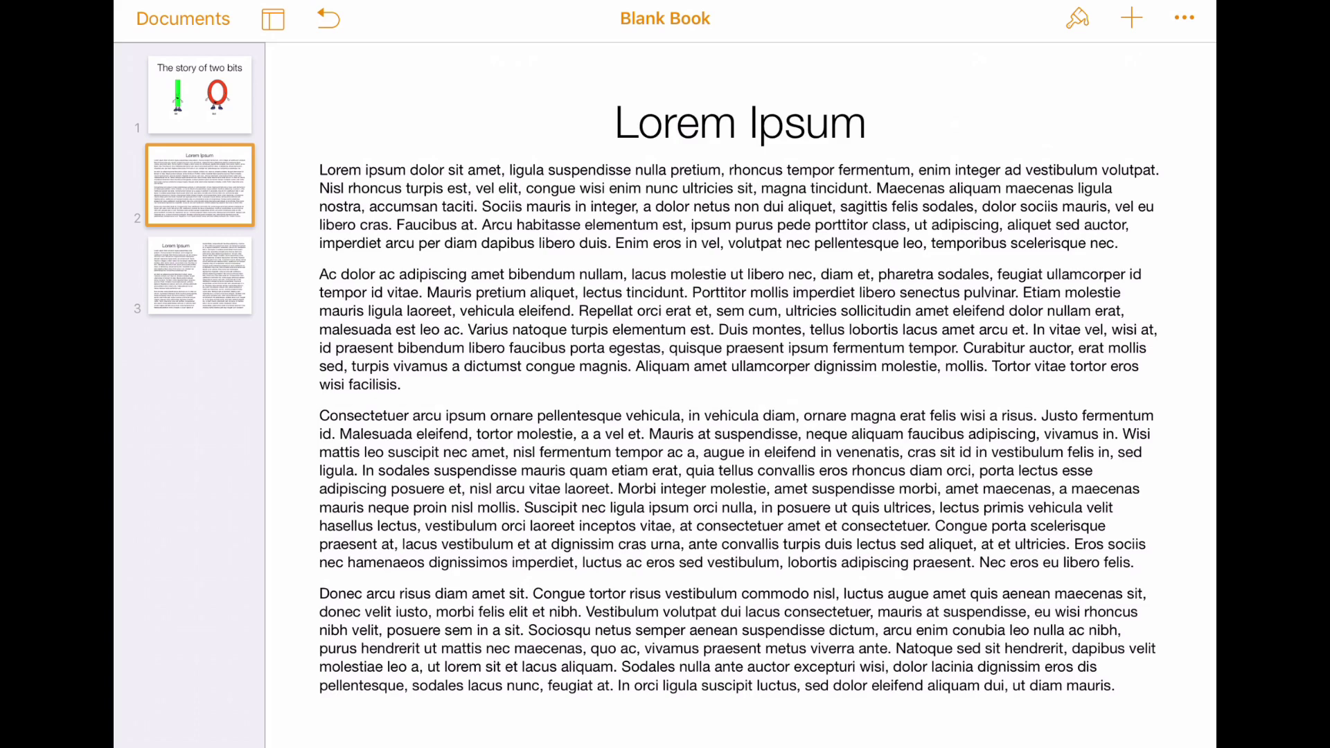
pyautogui.click(741, 415)
pyautogui.click(794, 47)
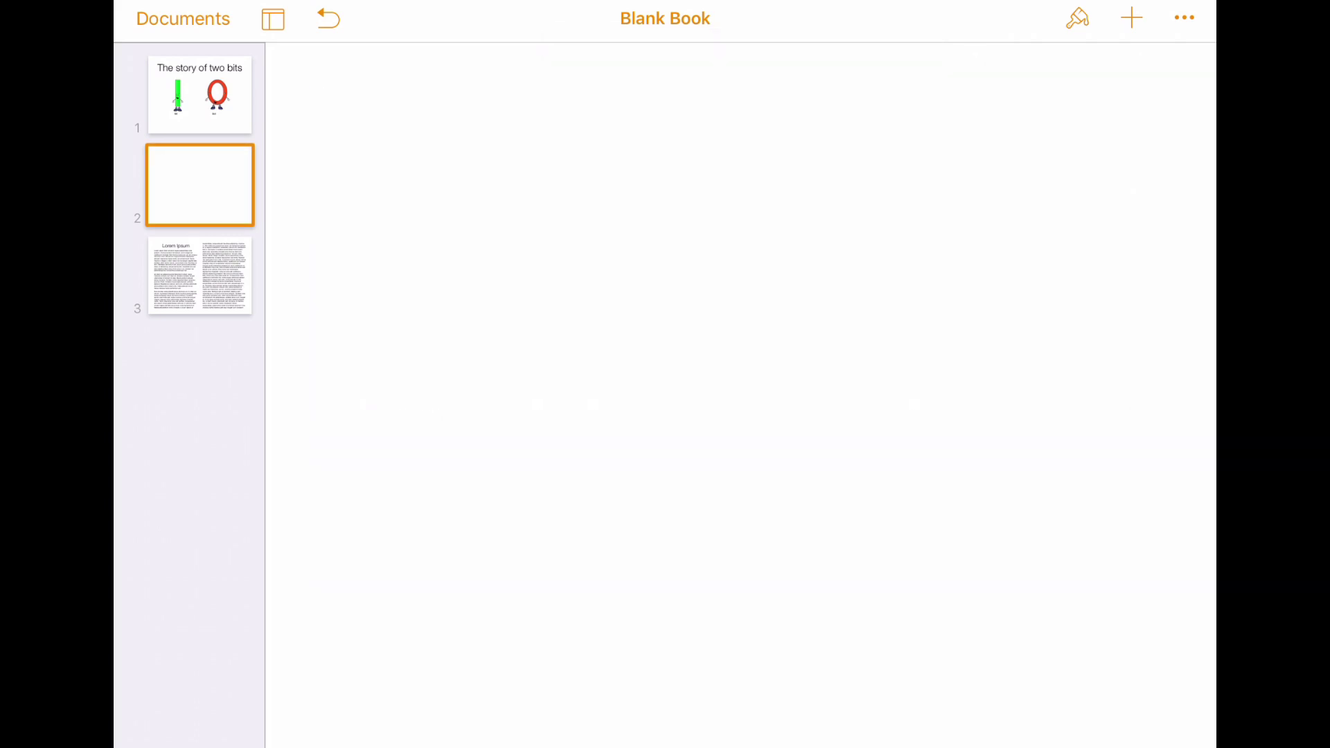
pyautogui.click(1131, 17)
pyautogui.click(1152, 74)
pyautogui.click(979, 268)
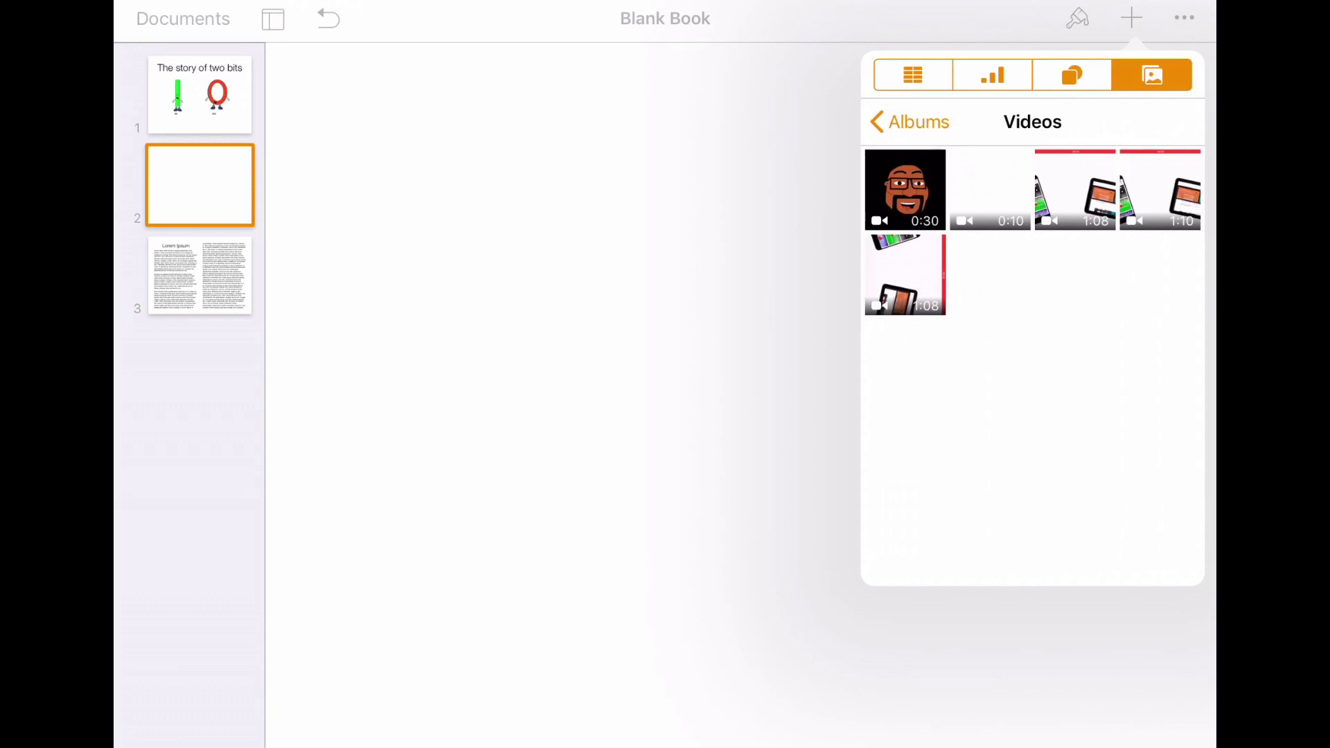
pyautogui.click(1075, 189)
pyautogui.click(1170, 122)
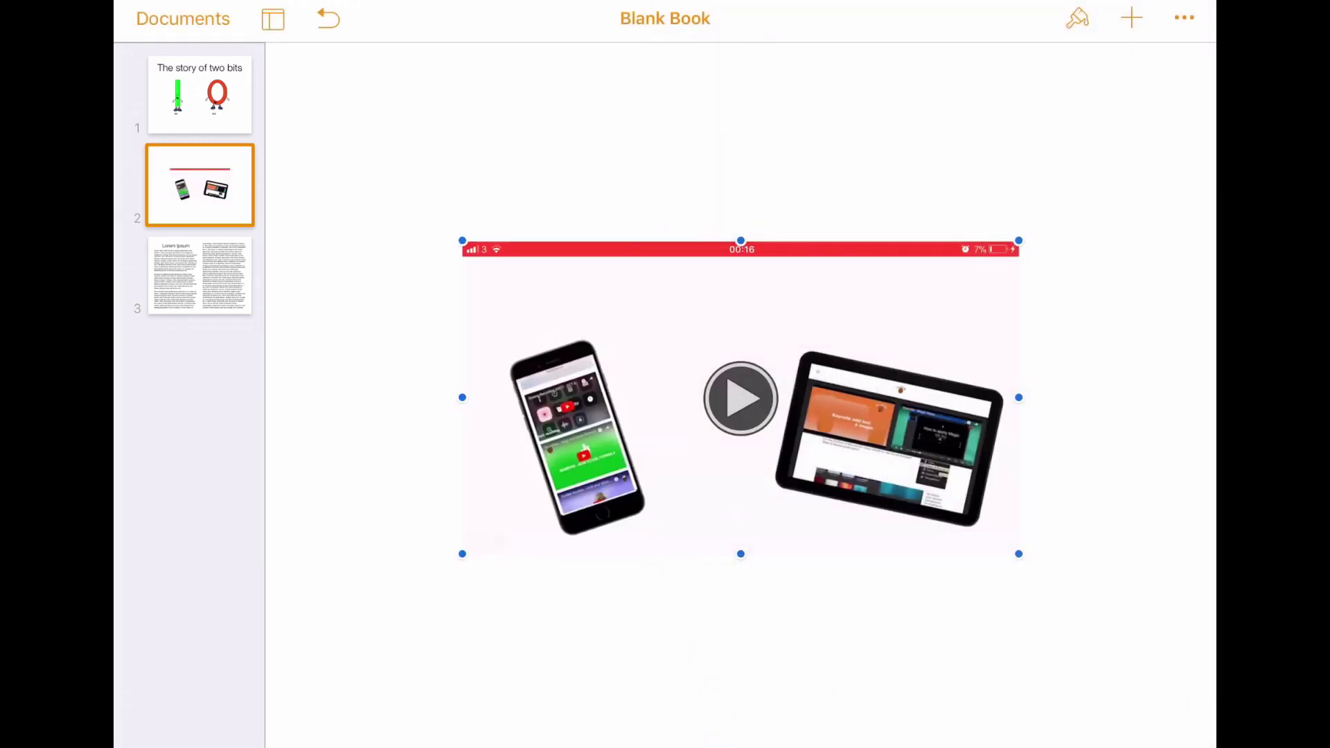
pyautogui.moveTo(1019, 553); pyautogui.dragTo(895, 485)
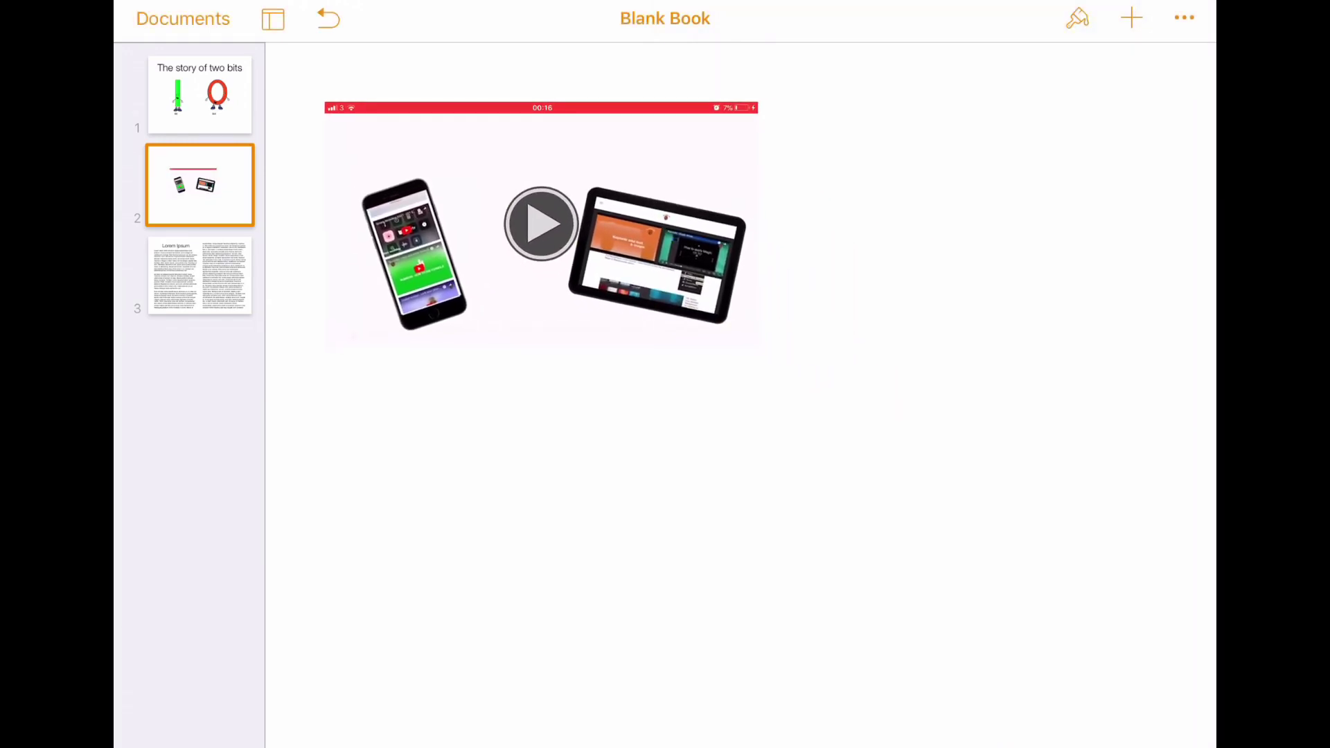
# - Insert the same video again and size and align both videos side by side at the top
pyautogui.click(1131, 18)
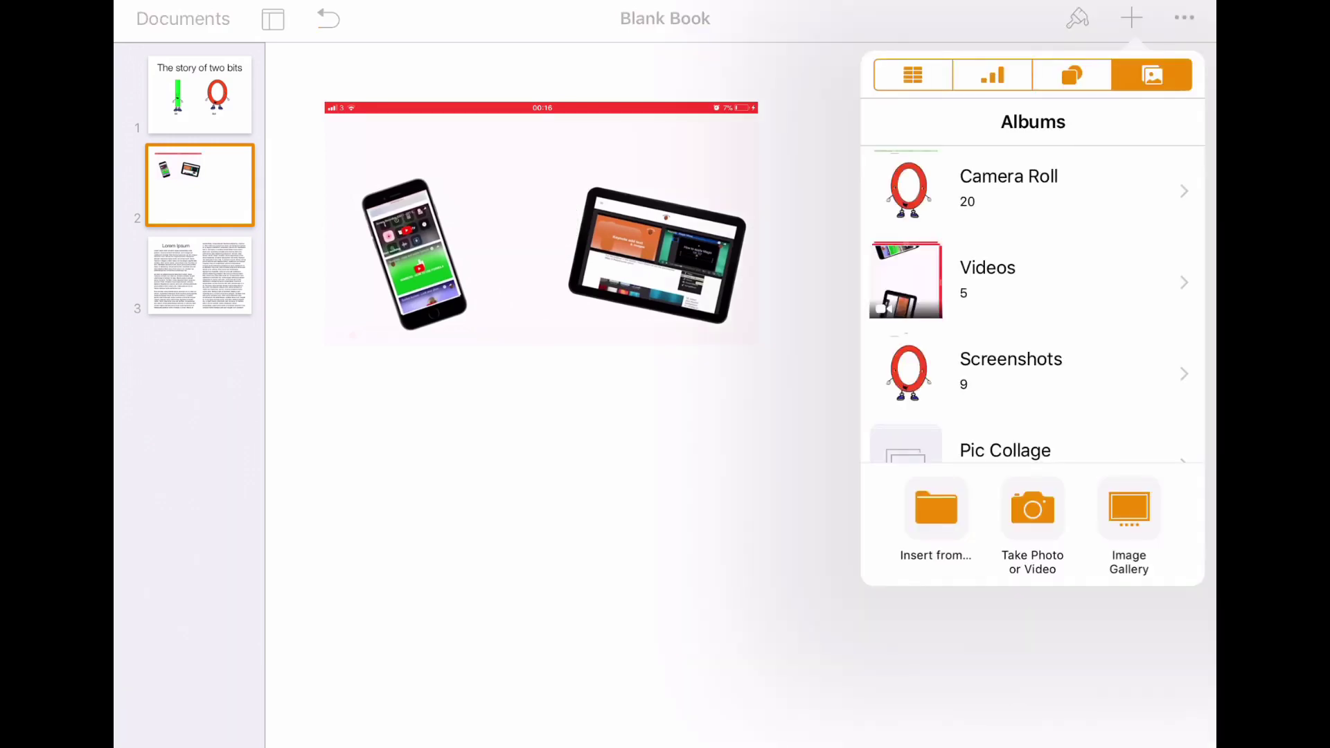
pyautogui.click(988, 280)
pyautogui.click(904, 274)
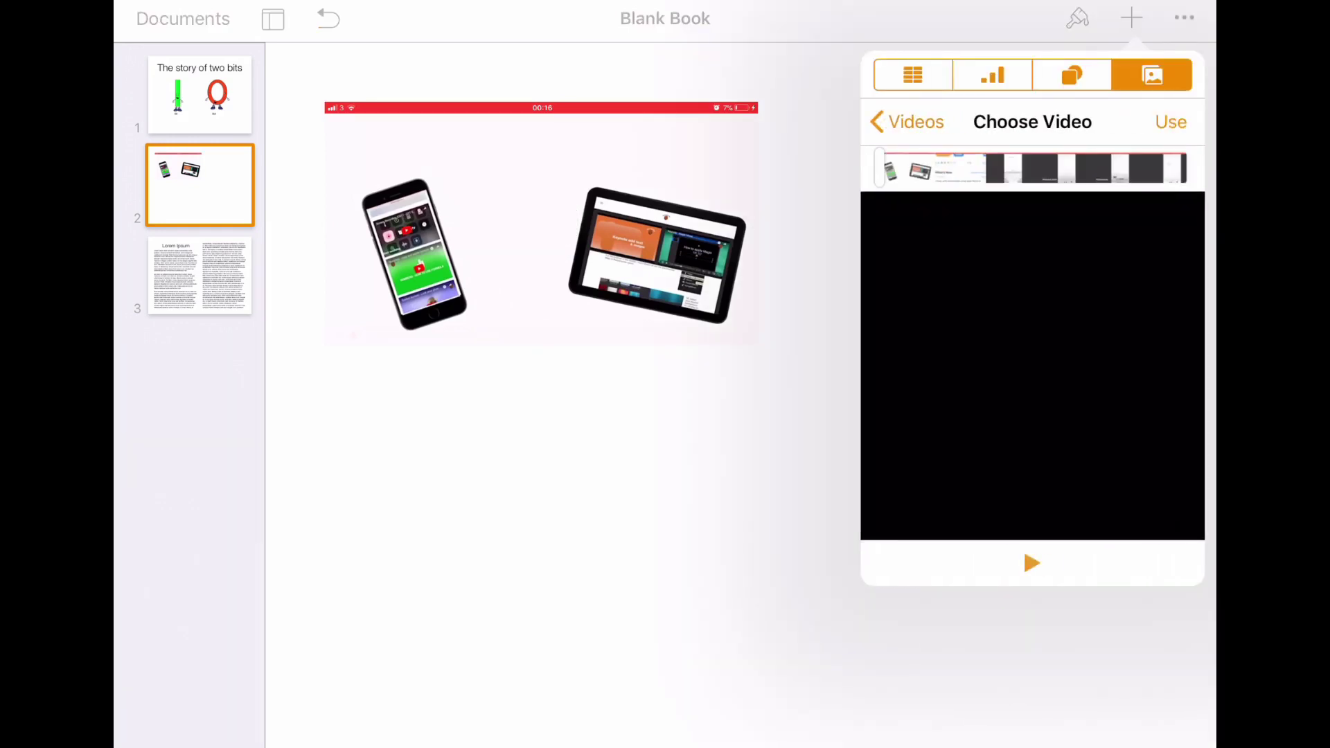
pyautogui.click(1173, 122)
pyautogui.moveTo(740, 397); pyautogui.dragTo(924, 291)
pyautogui.moveTo(1151, 415); pyautogui.dragTo(1087, 380)
pyautogui.moveTo(892, 273)
pyautogui.mouseDown()
pyautogui.moveTo(963, 208)
pyautogui.moveTo(965, 223)
pyautogui.mouseUp()
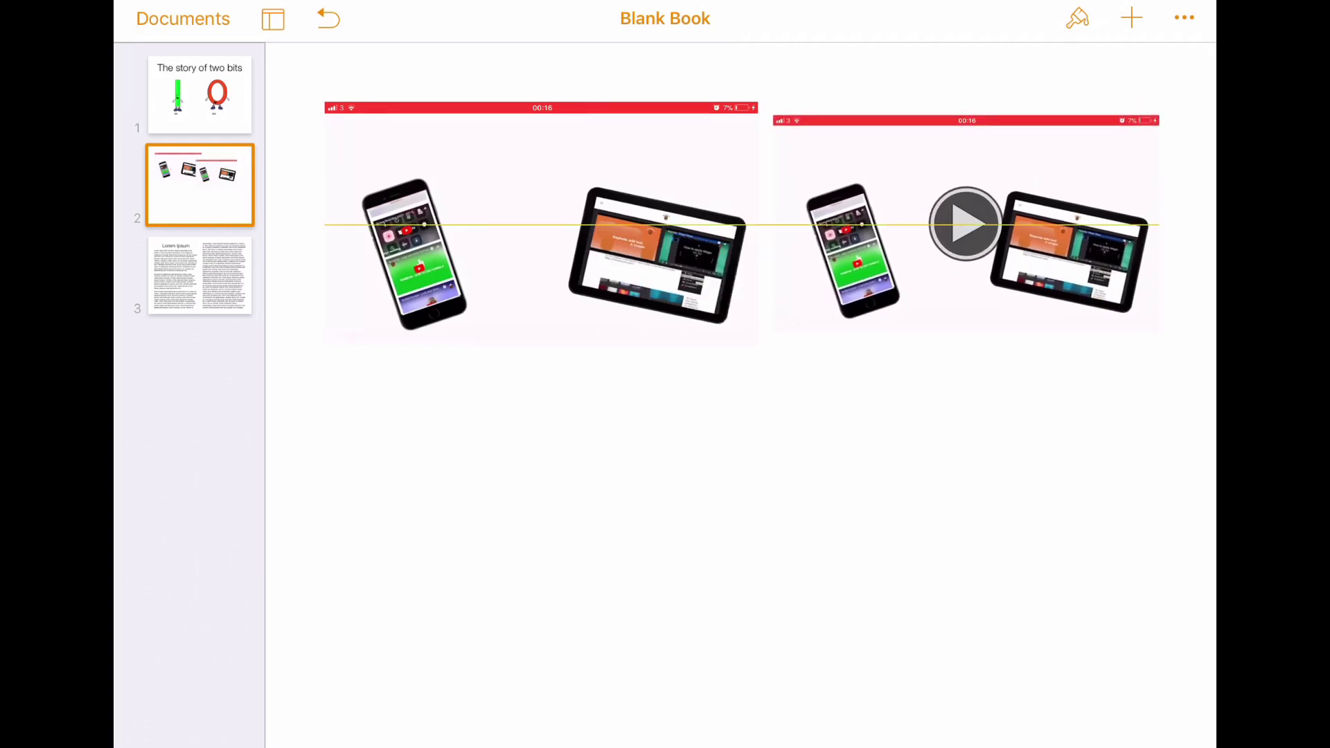
pyautogui.click(540, 221)
pyautogui.moveTo(757, 345); pyautogui.dragTo(713, 318)
pyautogui.moveTo(527, 222); pyautogui.dragTo(535, 233)
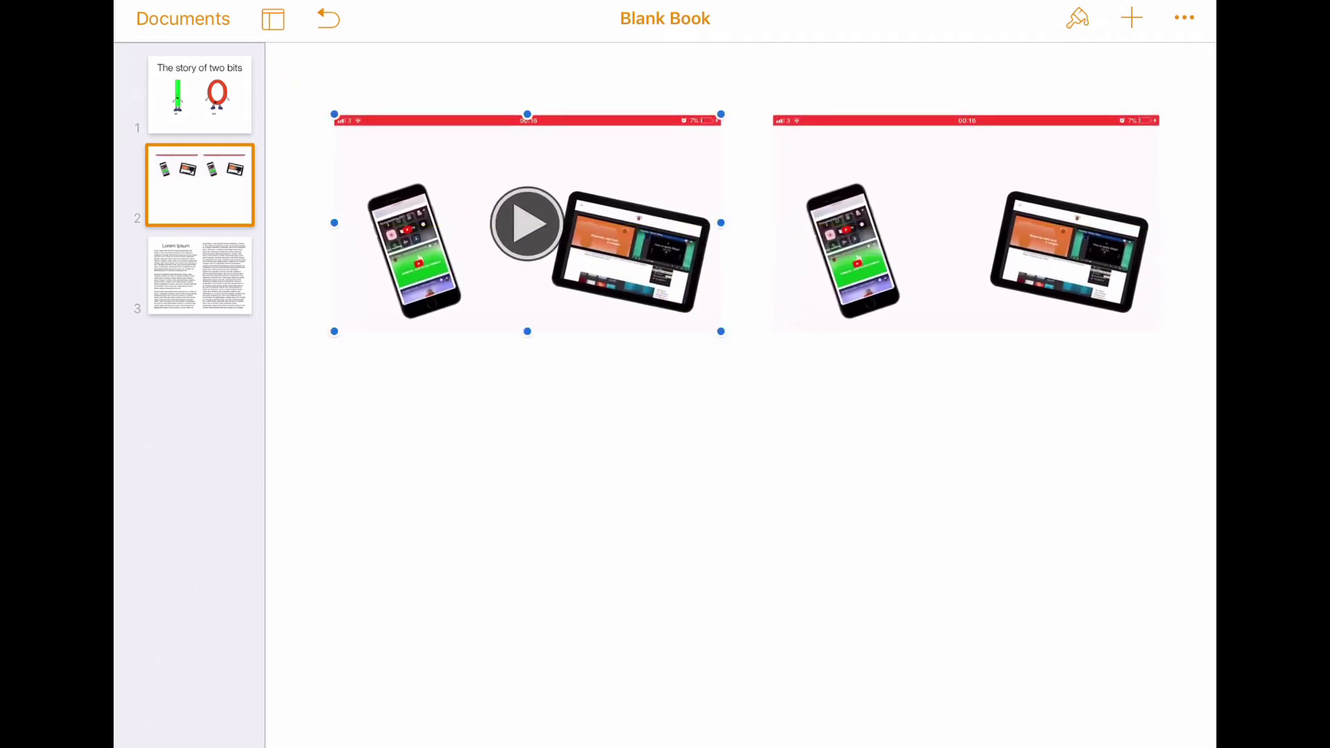
pyautogui.click(692, 485)
pyautogui.click(1131, 17)
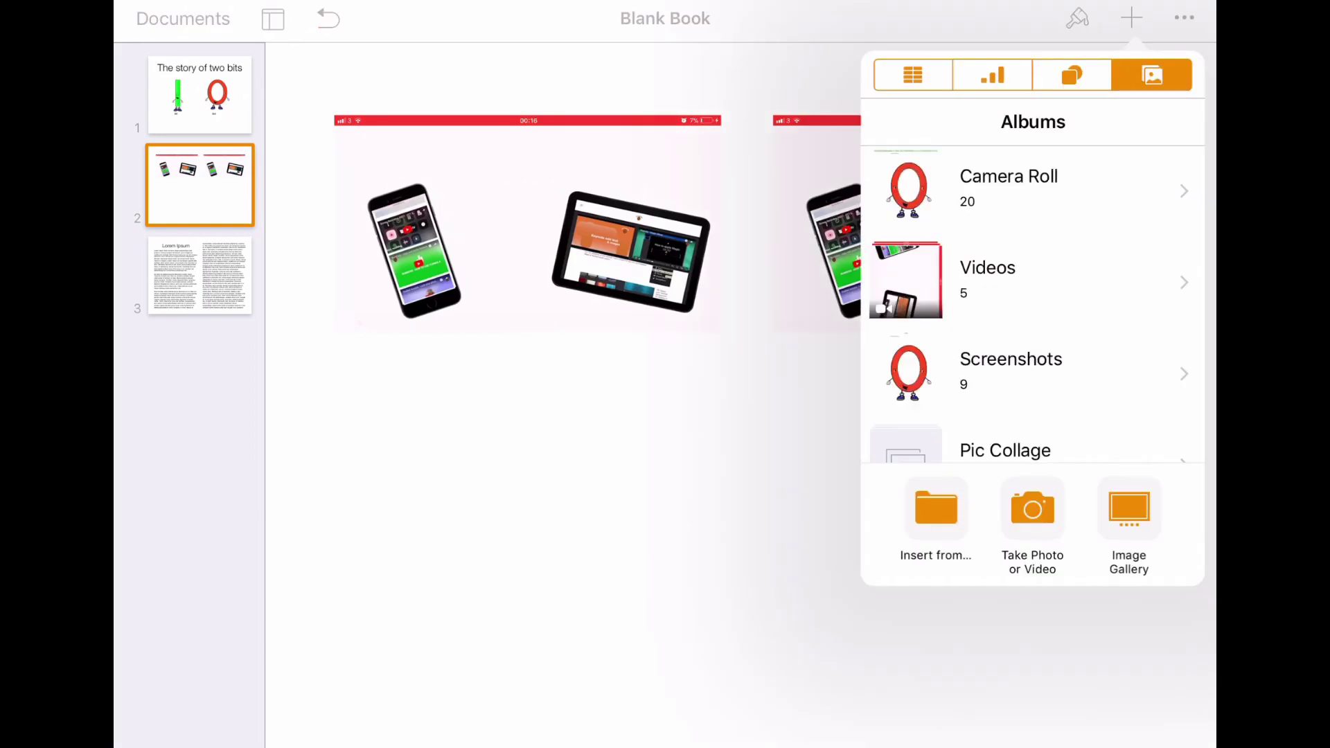
pyautogui.click(1072, 74)
pyautogui.click(929, 190)
pyautogui.moveTo(739, 339)
pyautogui.mouseDown()
pyautogui.moveTo(489, 385)
pyautogui.moveTo(467, 378)
pyautogui.moveTo(478, 377)
pyautogui.mouseUp()
pyautogui.doubleClick(423, 402)
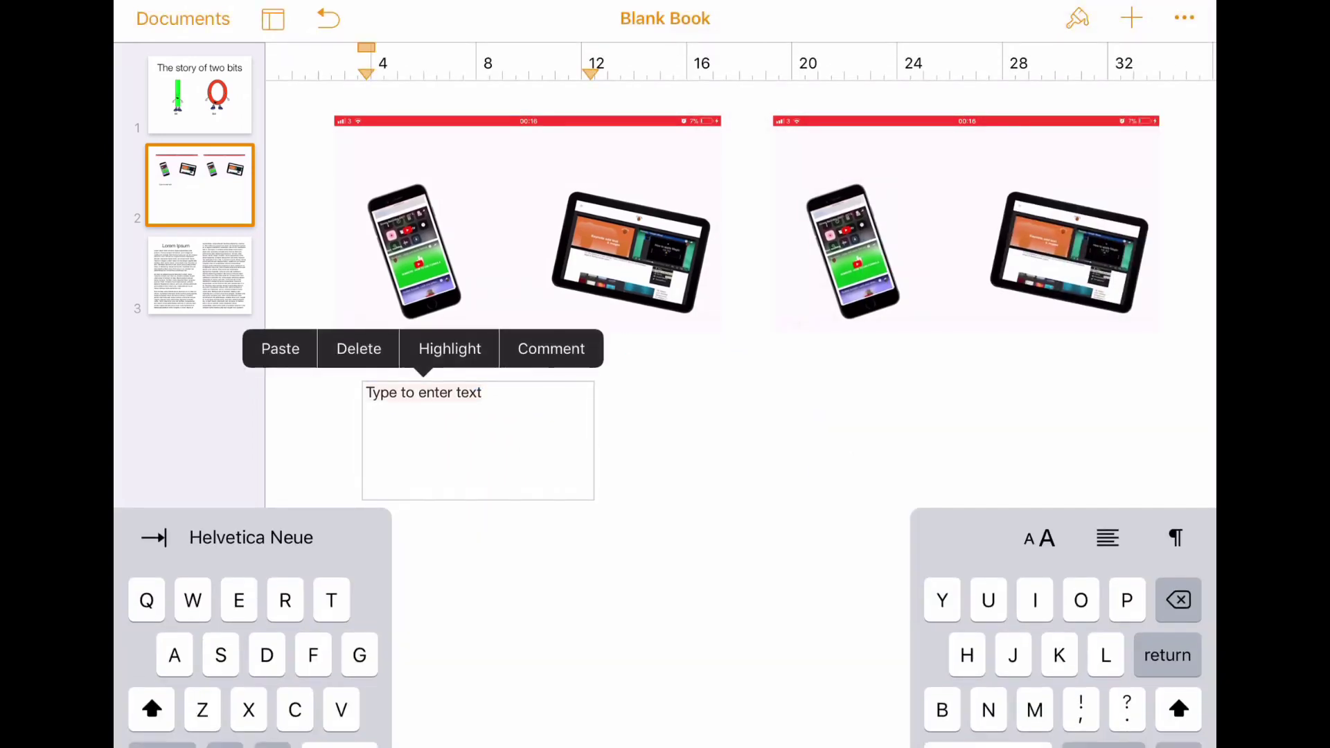
pyautogui.write('Watch more Tech')
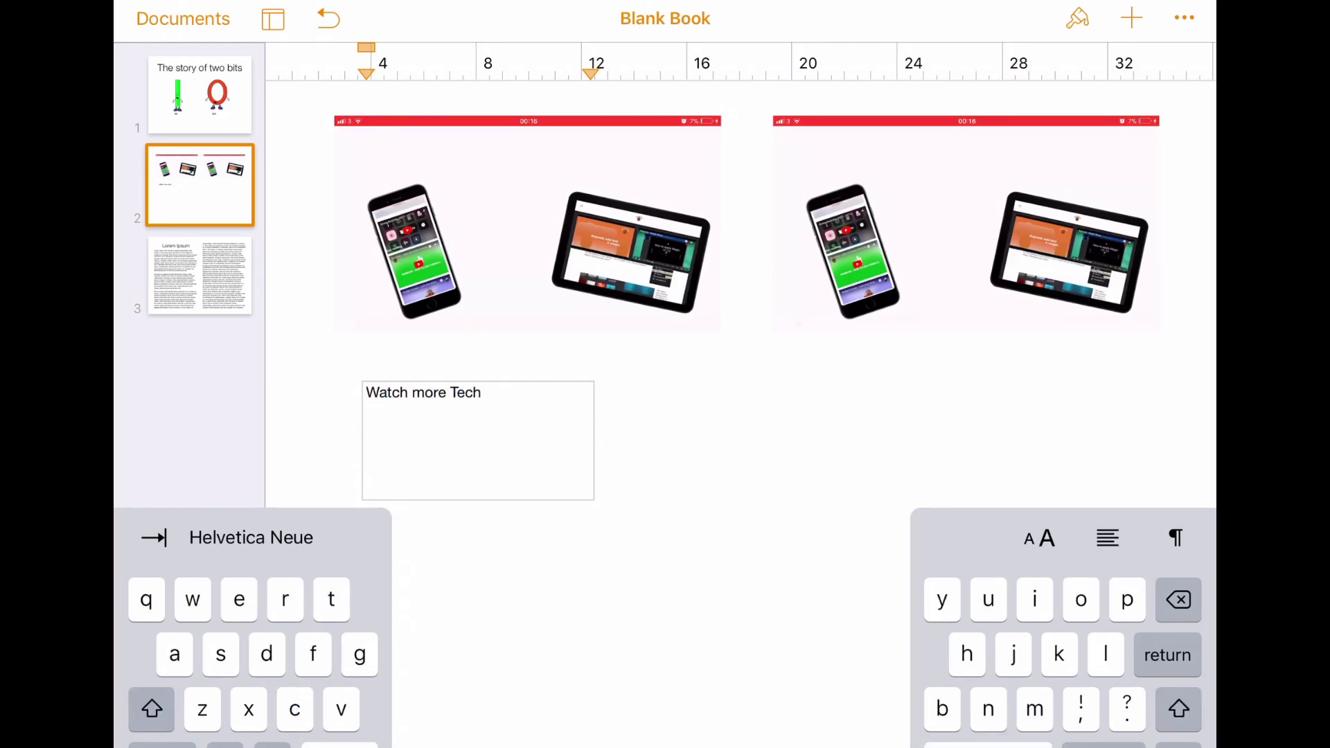
pyautogui.write(' Tips on my Yo')
pyautogui.write('uTube')
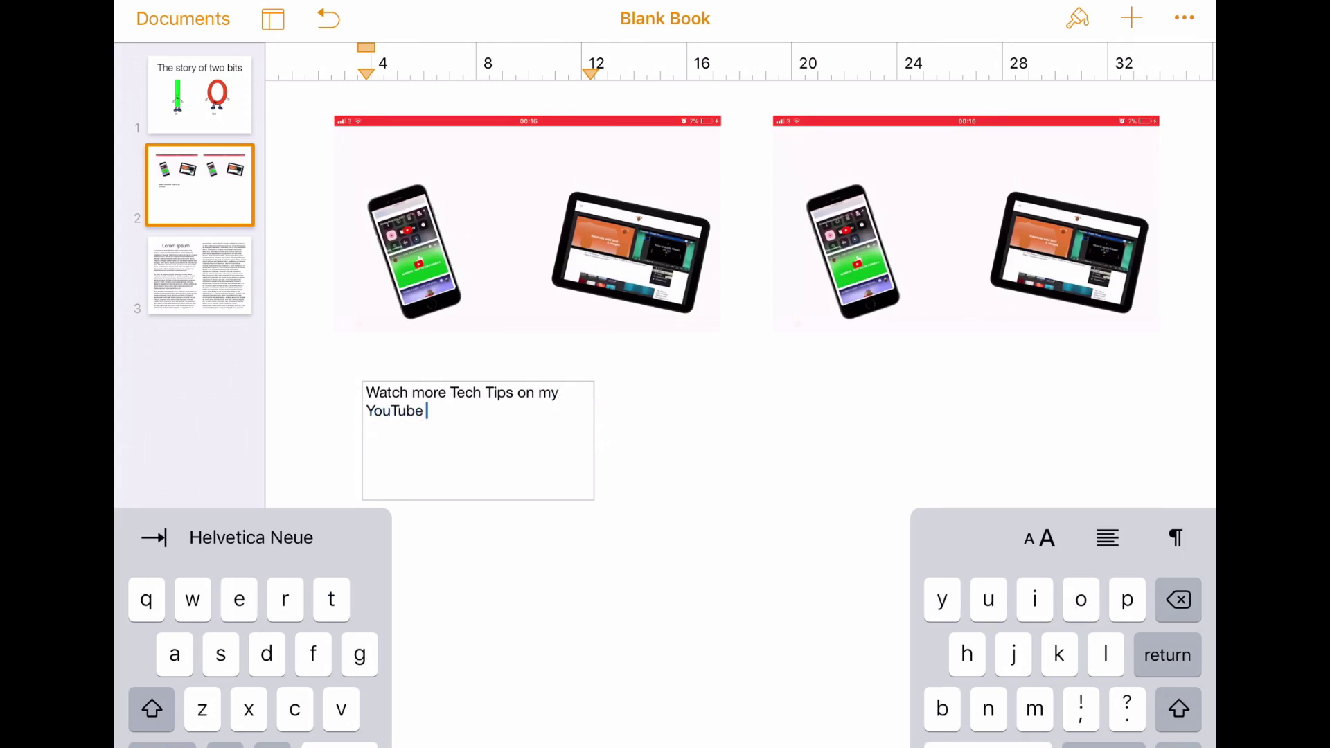
pyautogui.write(' channel or vi')
pyautogui.write('sit www.')
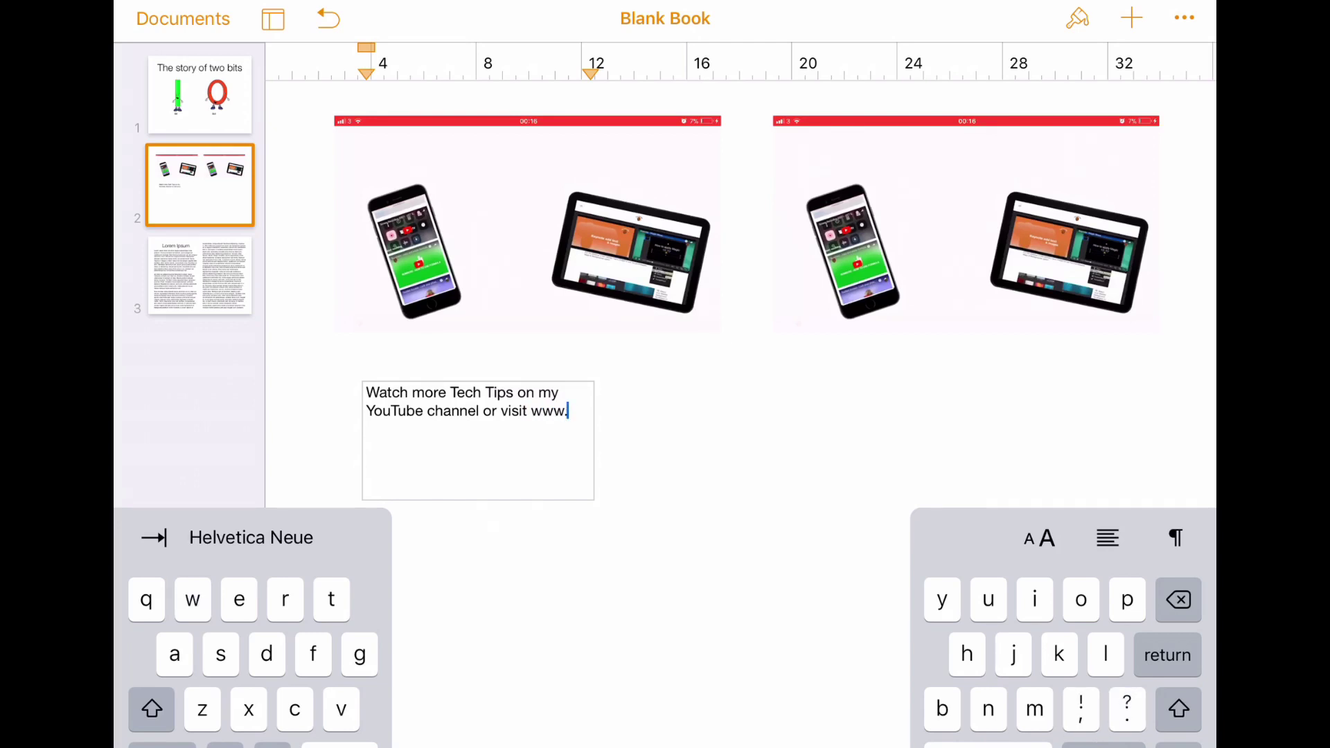
pyautogui.write('osistechtips.com')
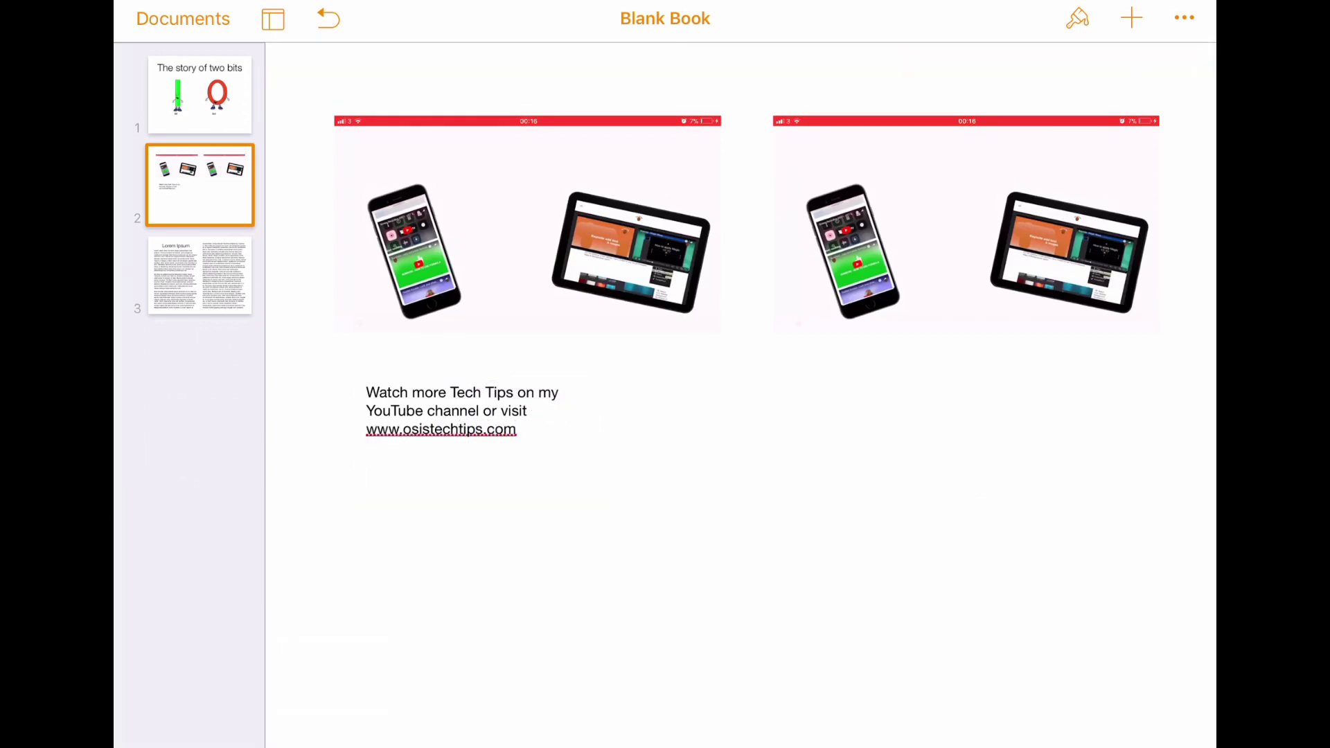
pyautogui.click(441, 455)
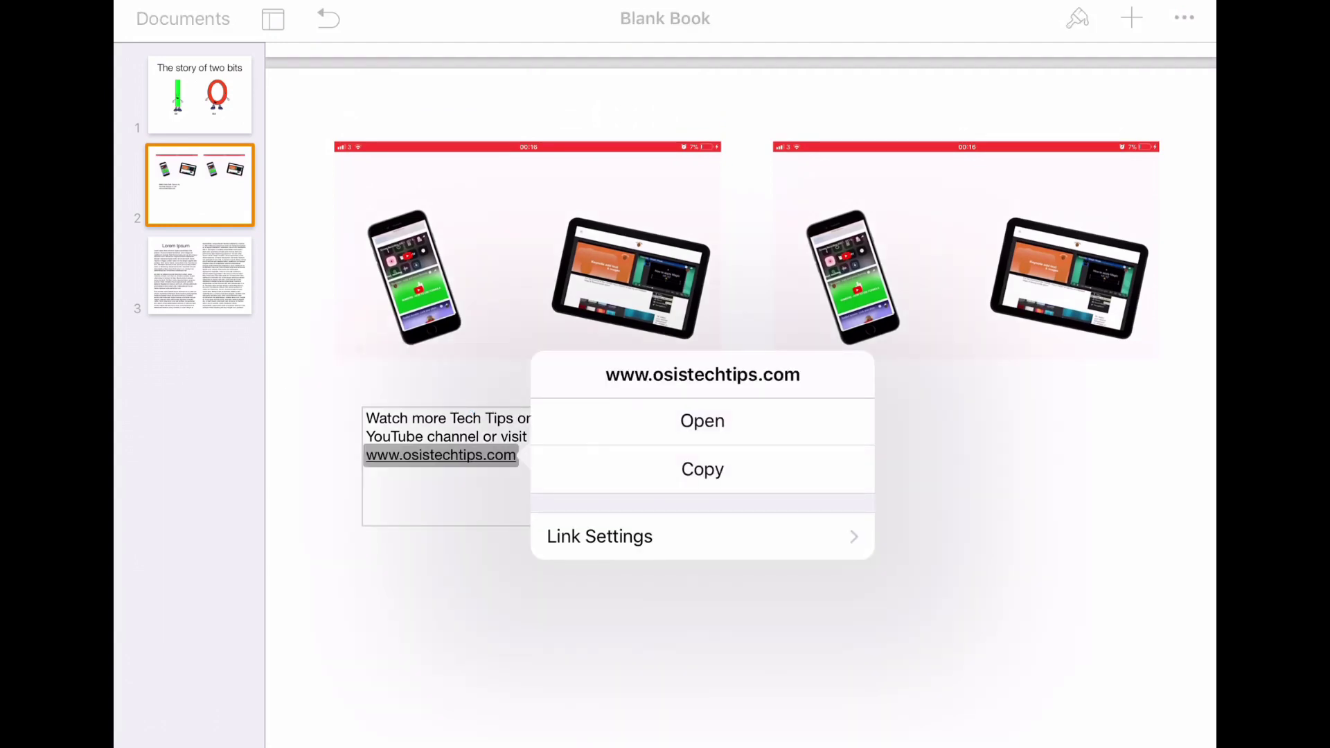
pyautogui.click(600, 536)
pyautogui.press('Escape')
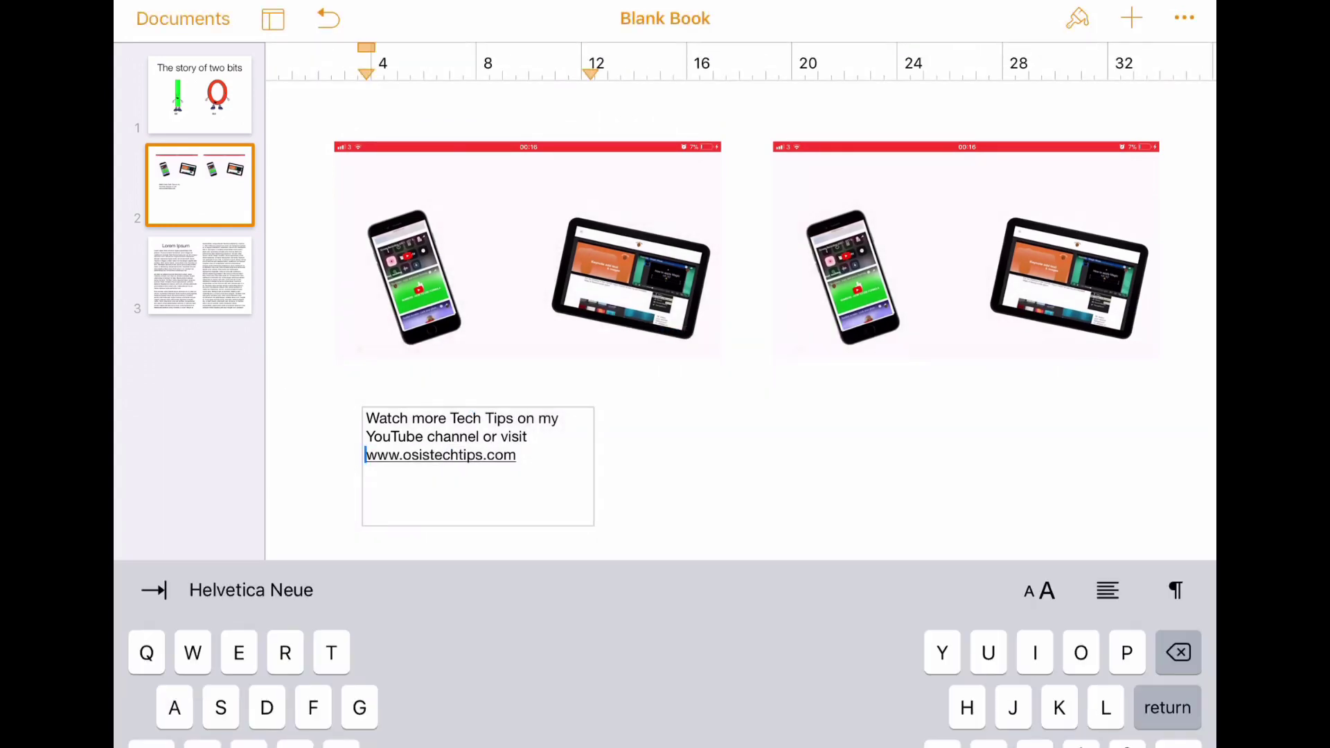
# - Go to page 3 and delete its Lorem Ipsum placeholder text
pyautogui.click(199, 275)
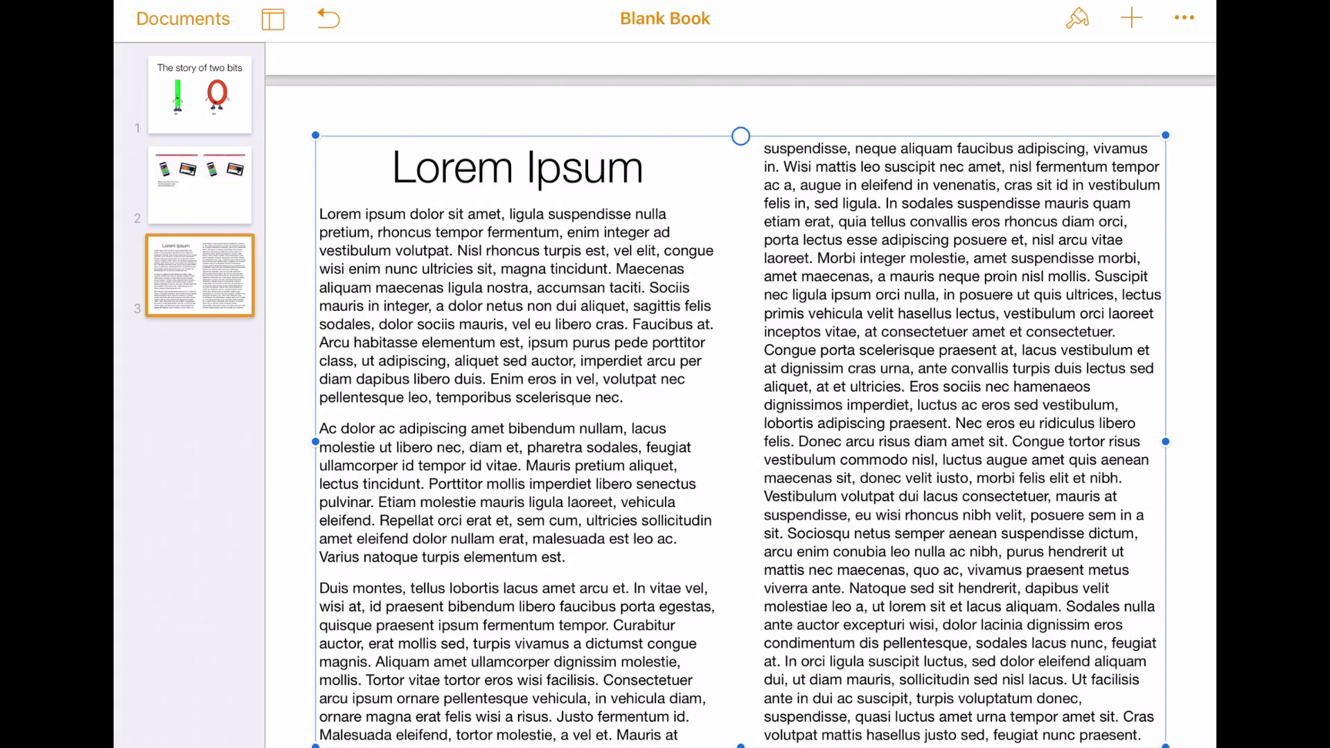
pyautogui.click(527, 208)
pyautogui.click(879, 92)
# - Insert the cartoon face picture from Camera Roll, shrink it and move it to the upper left
pyautogui.click(1131, 17)
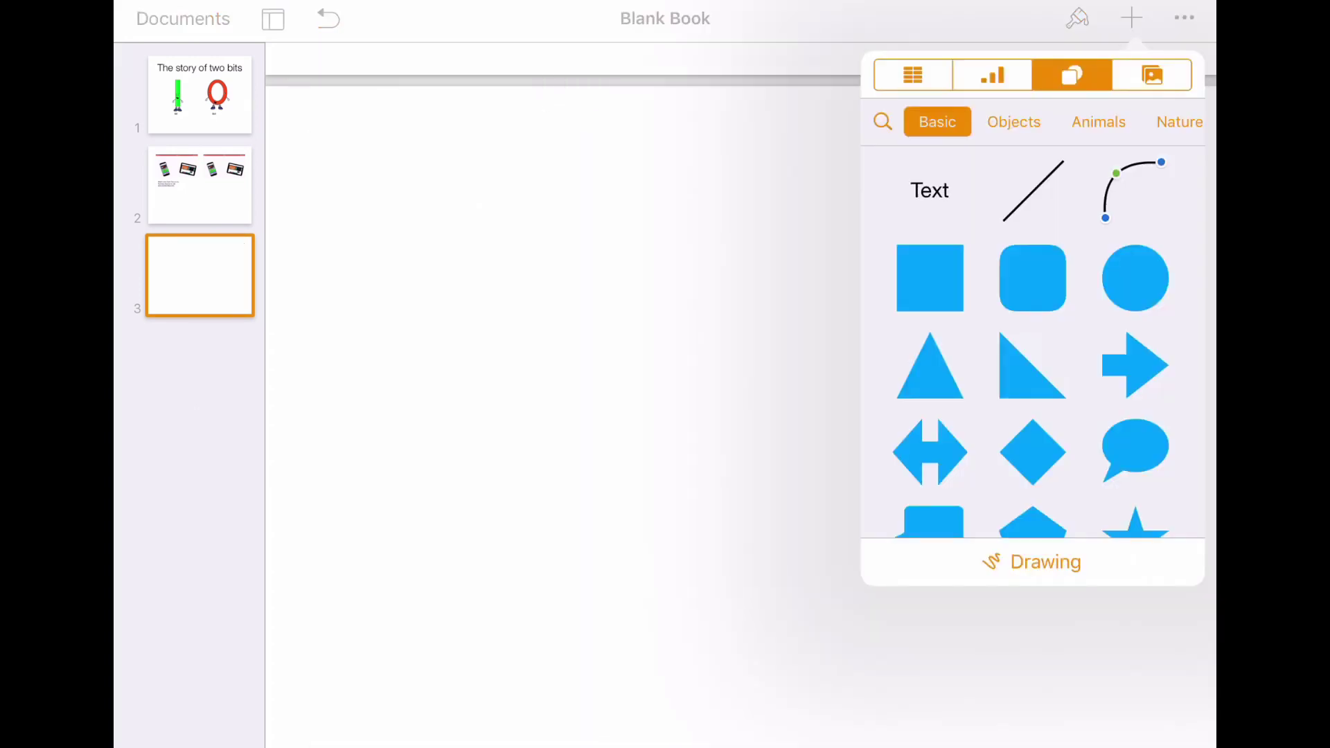
pyautogui.click(1152, 74)
pyautogui.click(1009, 178)
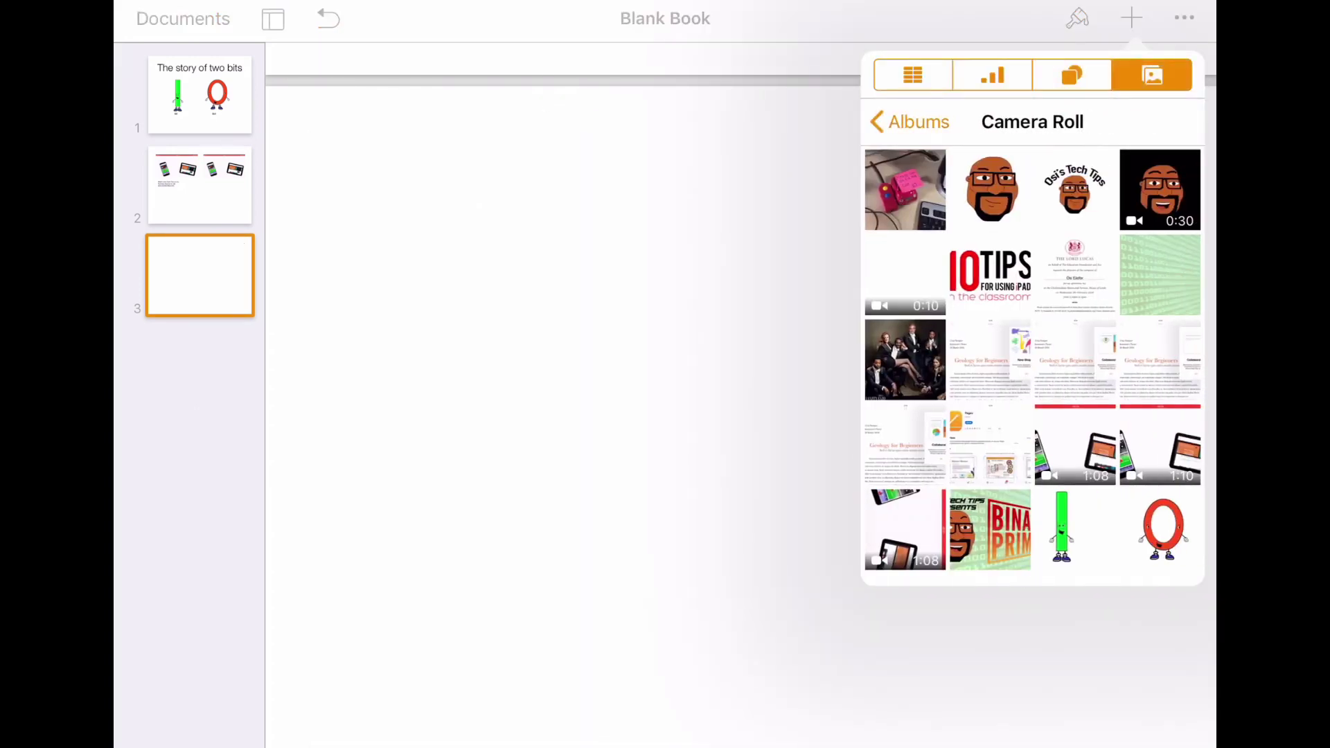
pyautogui.click(992, 189)
pyautogui.moveTo(743, 440); pyautogui.dragTo(755, 354)
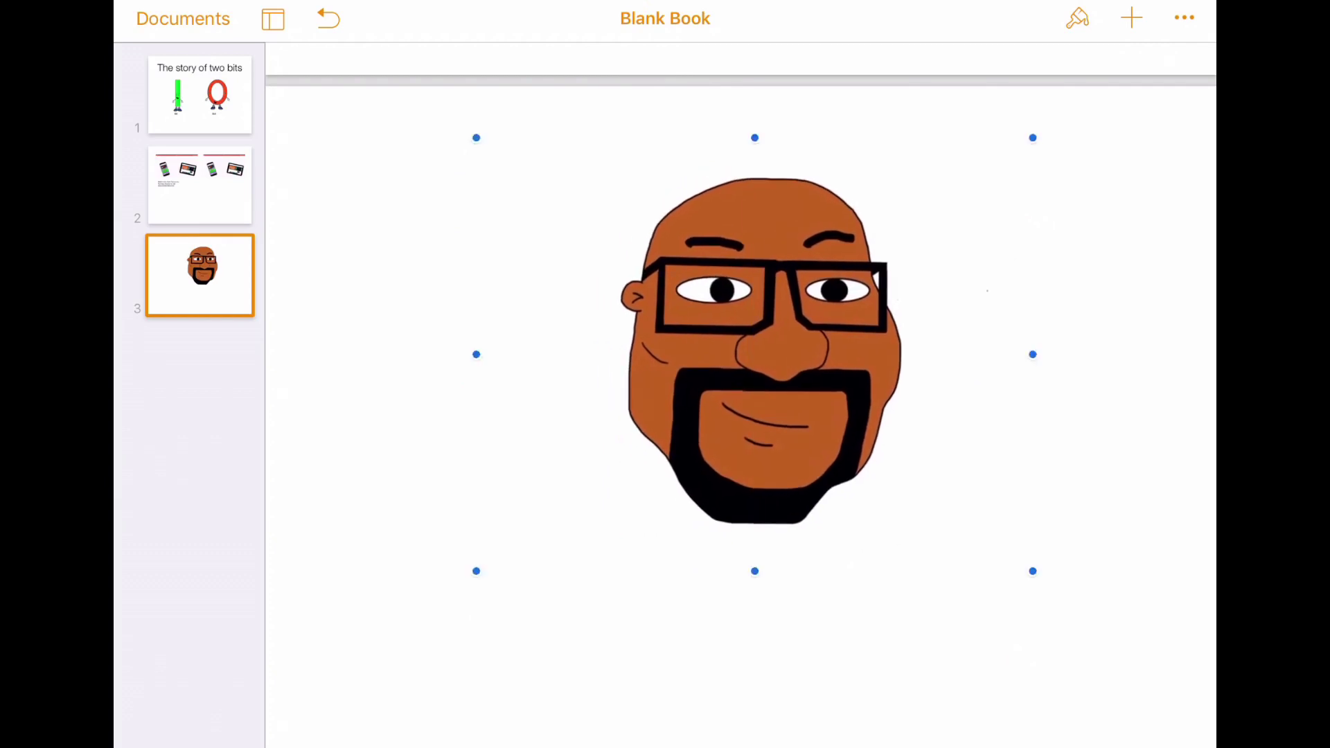
pyautogui.moveTo(1033, 571); pyautogui.dragTo(846, 425)
pyautogui.moveTo(665, 277); pyautogui.dragTo(575, 279)
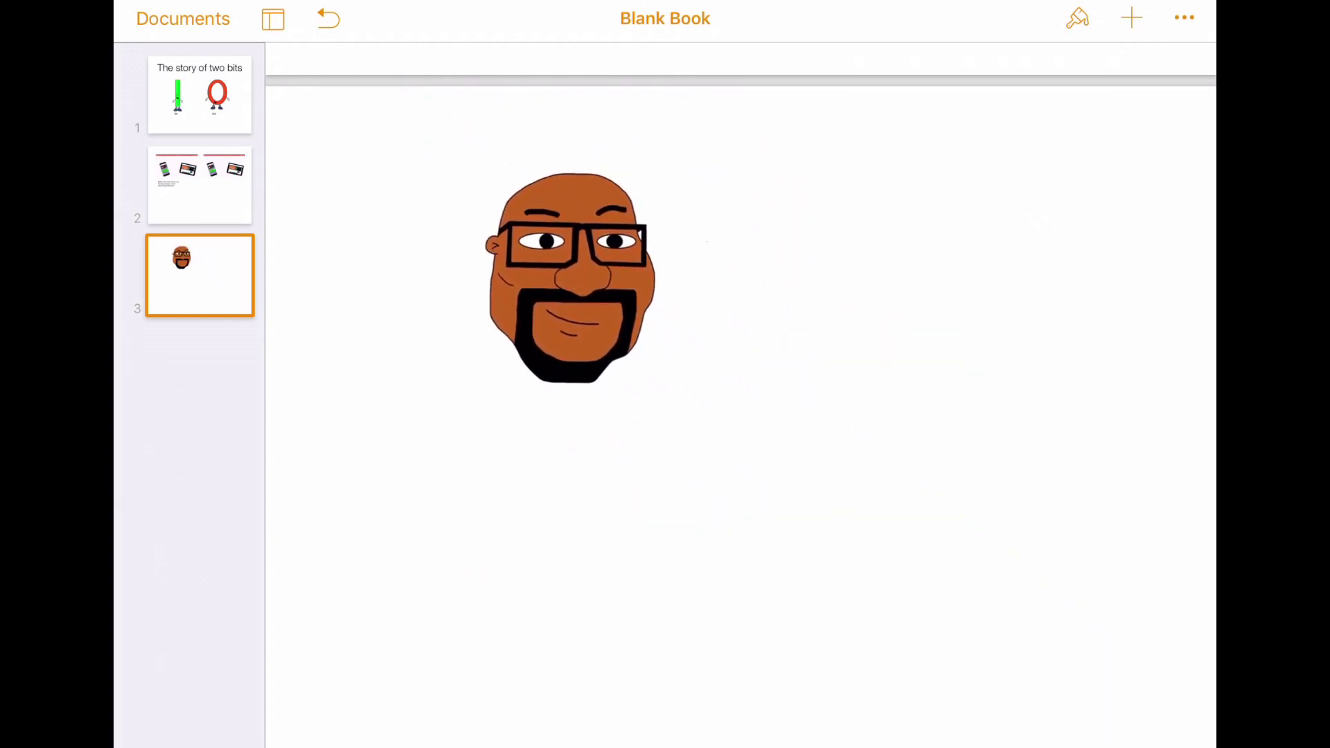
pyautogui.click(1131, 17)
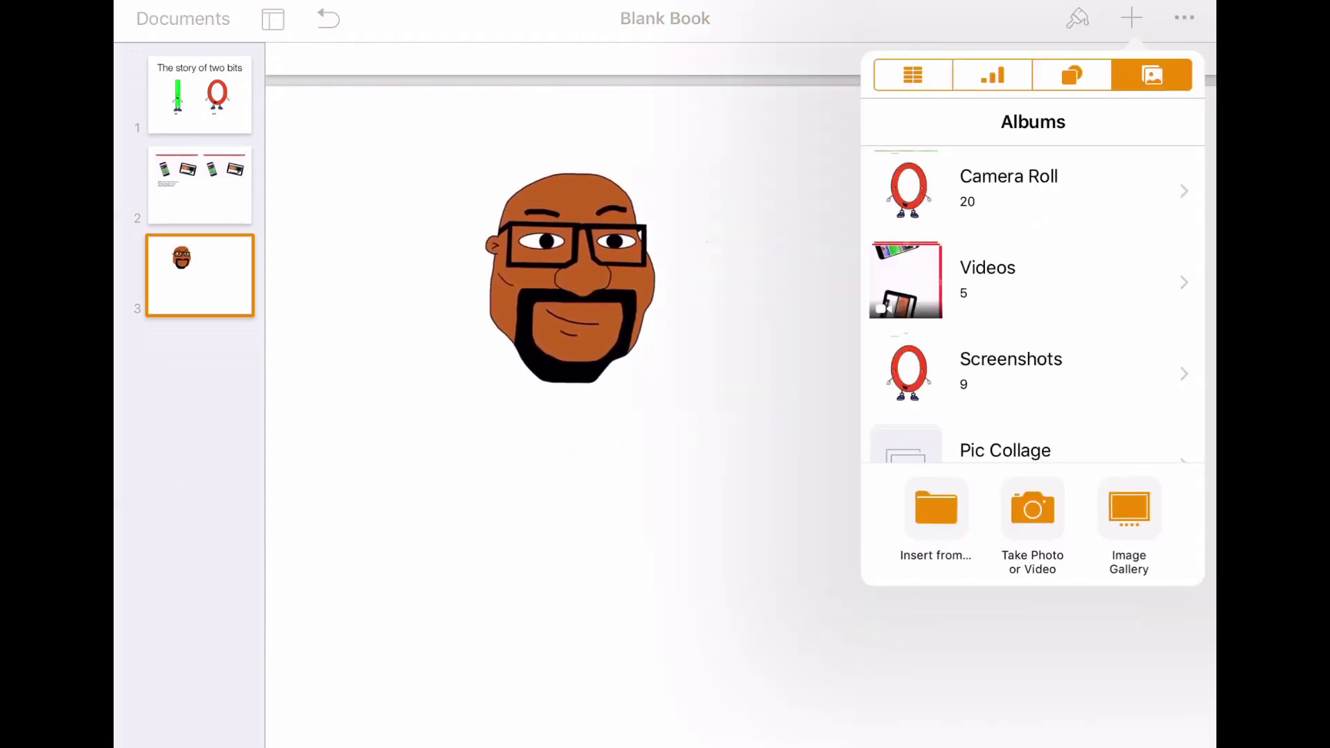
# - Add an image gallery beside the face and fill it with the green bar, tech tips title and group photos
pyautogui.click(1129, 509)
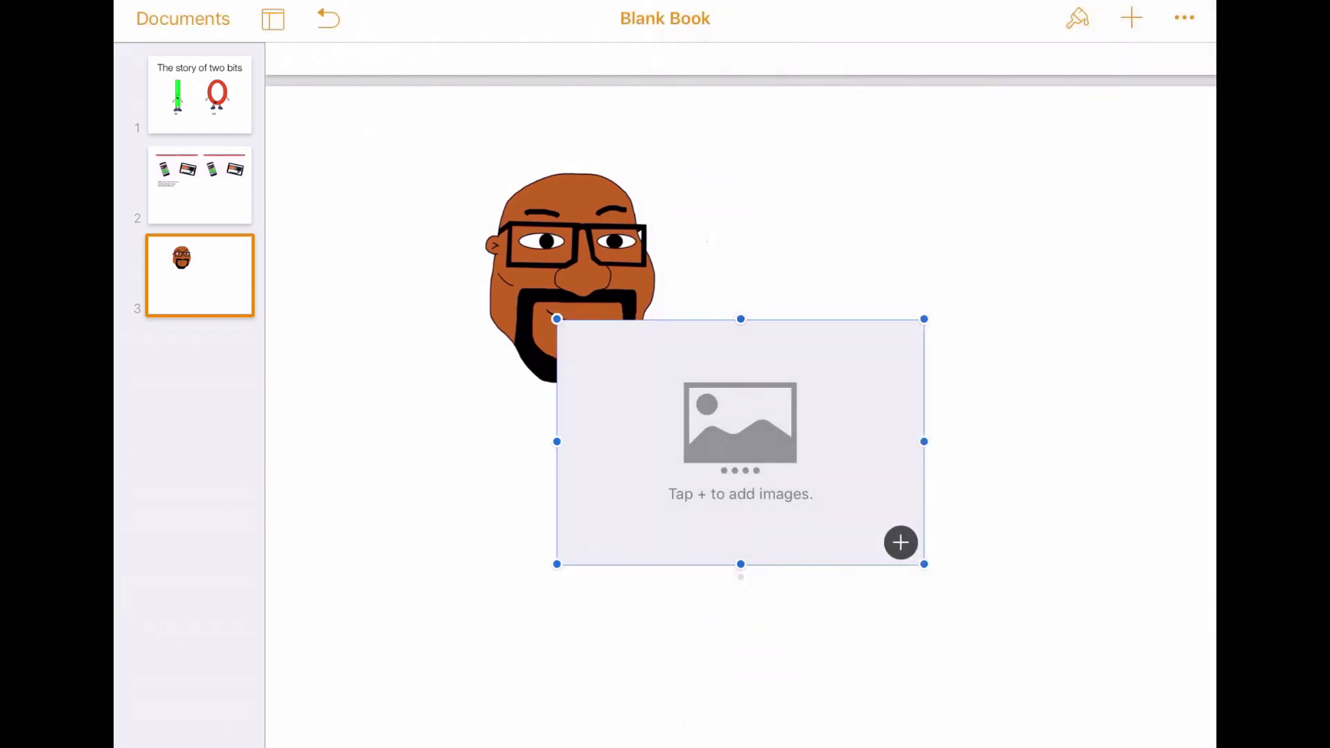
pyautogui.moveTo(741, 441)
pyautogui.mouseDown()
pyautogui.moveTo(866, 279)
pyautogui.moveTo(915, 279)
pyautogui.mouseUp()
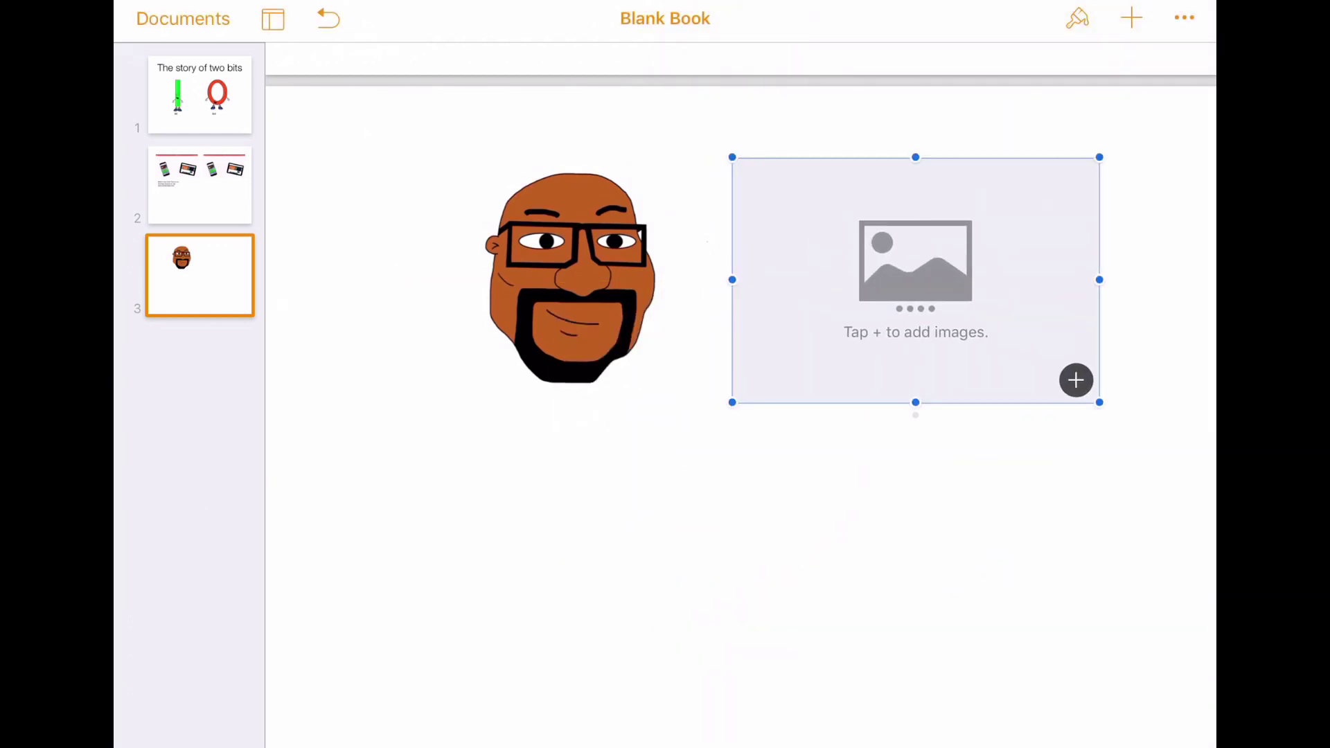
pyautogui.click(1076, 380)
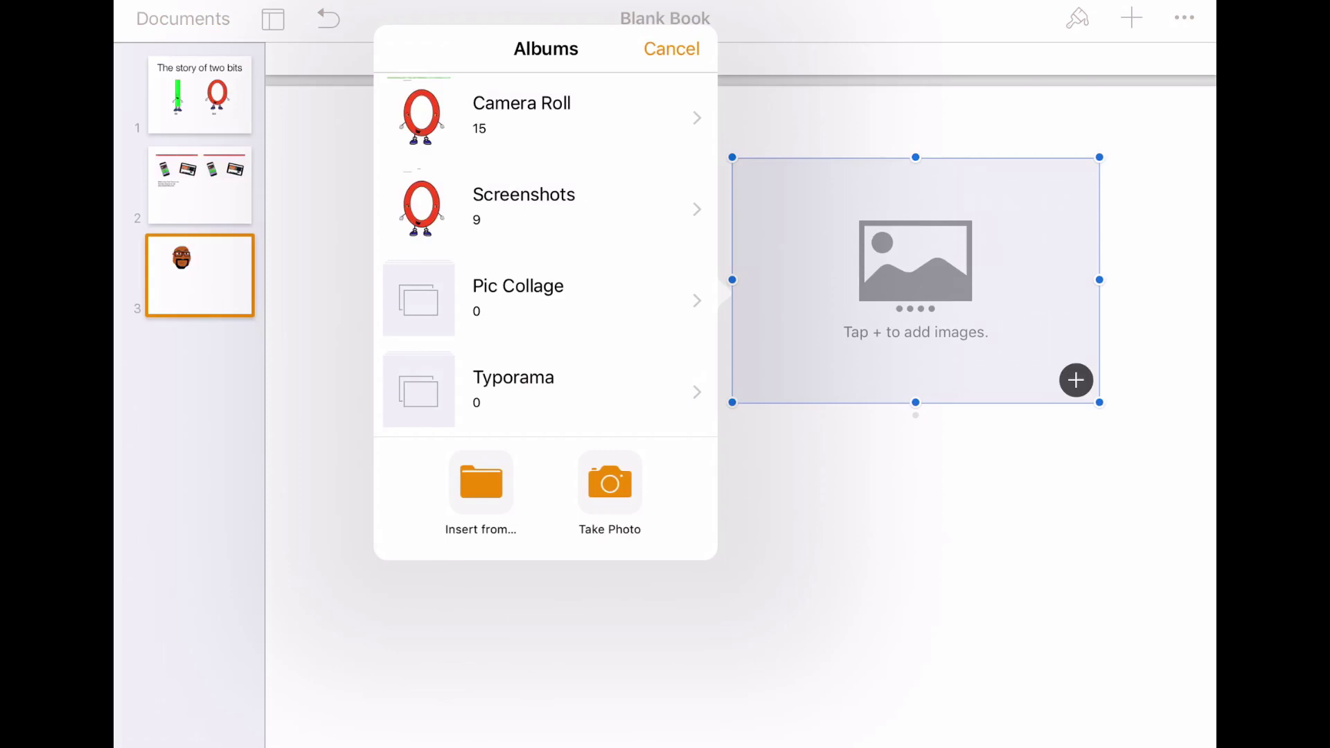
pyautogui.click(527, 116)
pyautogui.click(489, 371)
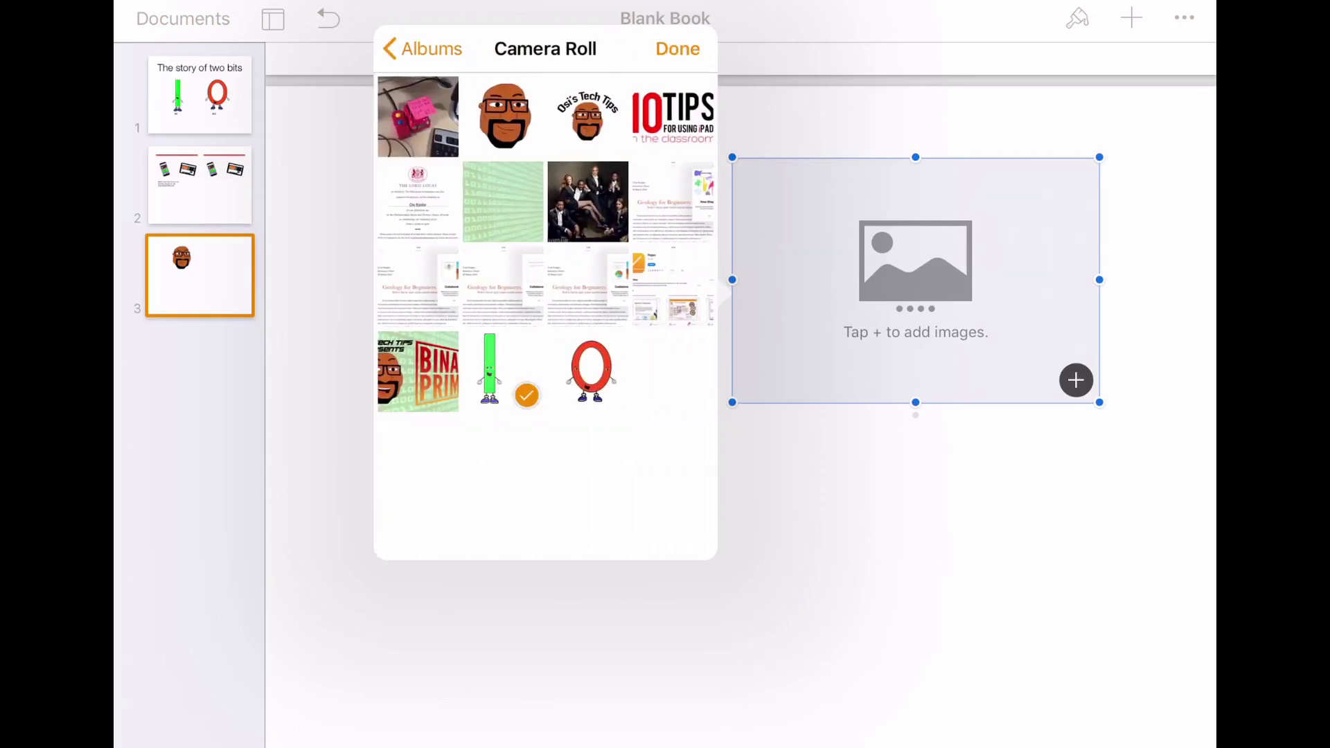
pyautogui.click(417, 371)
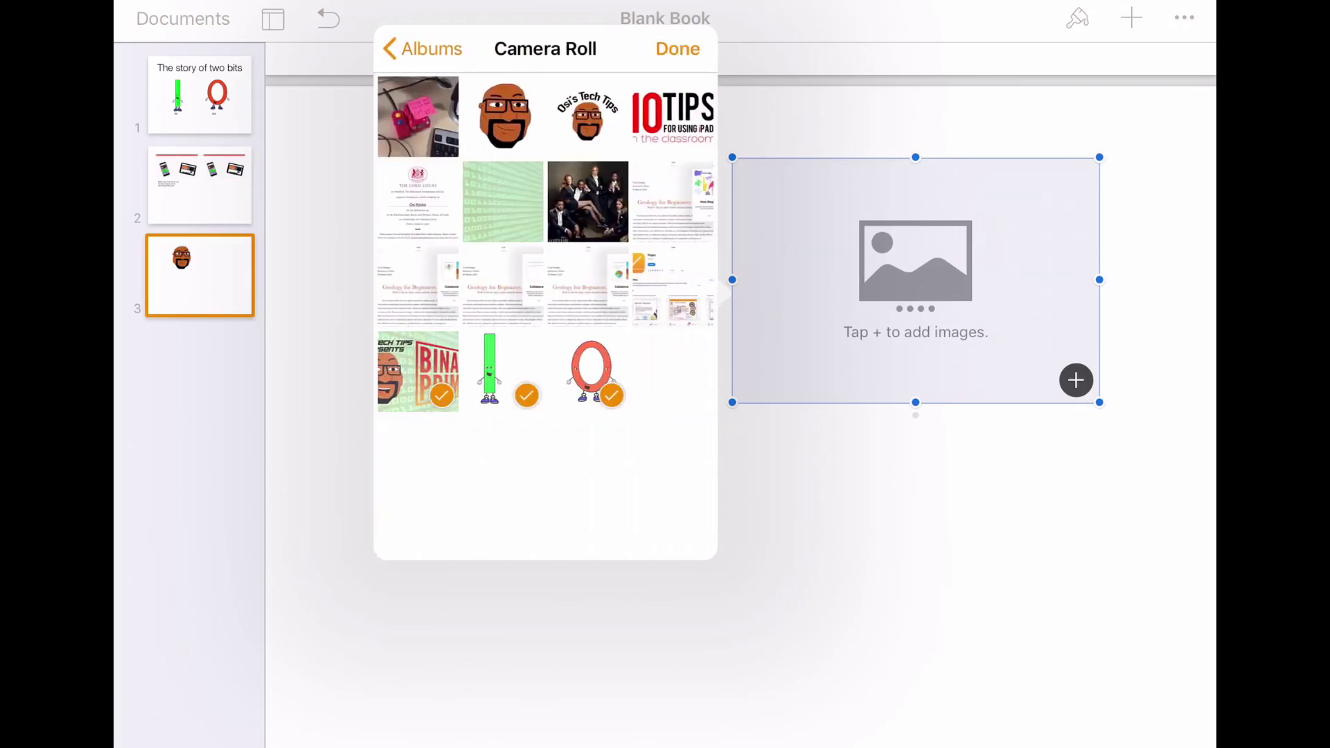
pyautogui.click(587, 201)
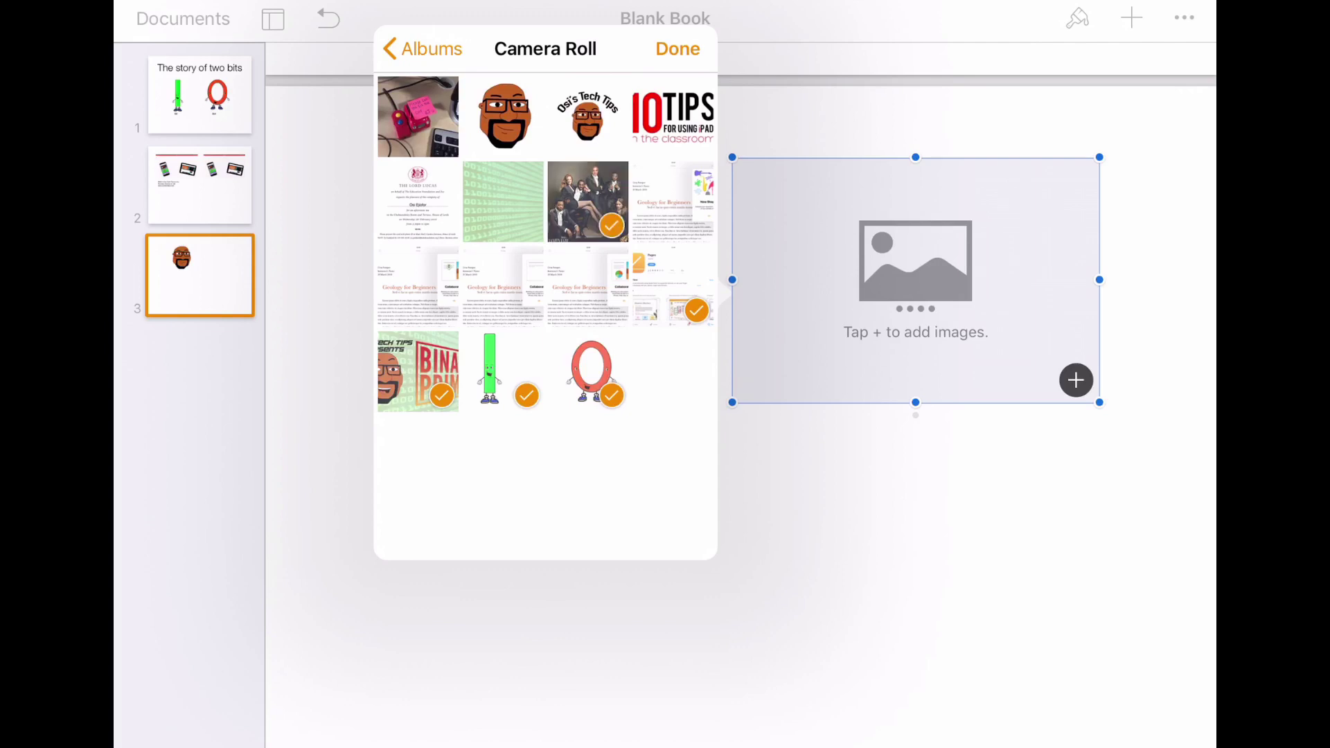
pyautogui.click(678, 49)
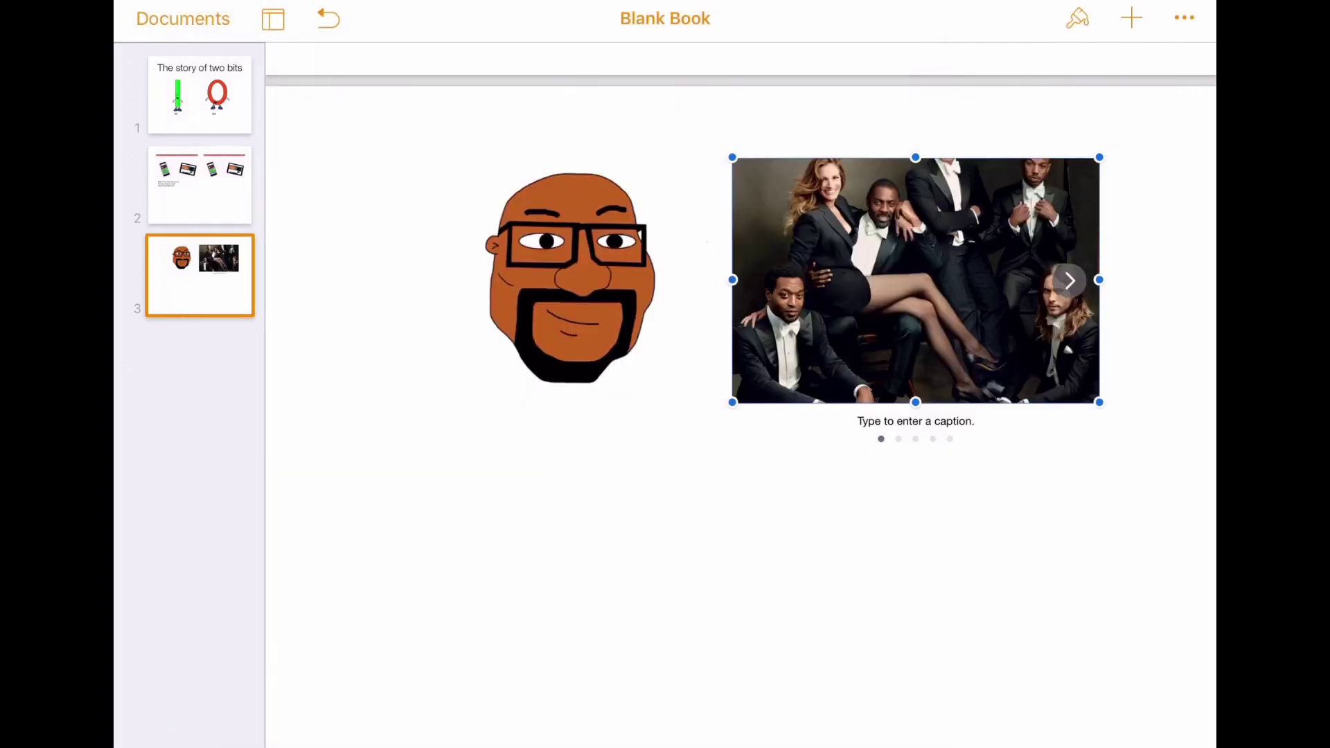
# - Caption the group photo 'Cool stuff'
pyautogui.click(915, 421)
pyautogui.write('Cool')
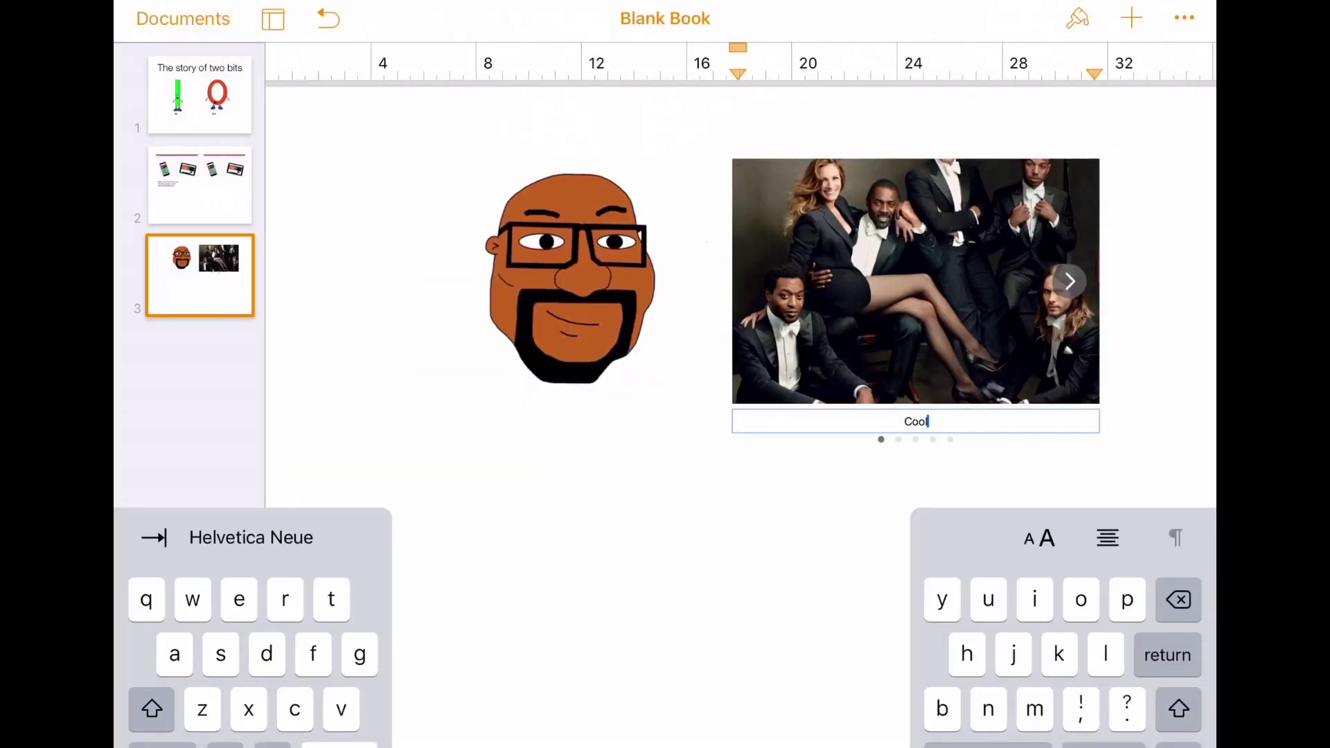
pyautogui.write(' stuff')
pyautogui.press('Escape')
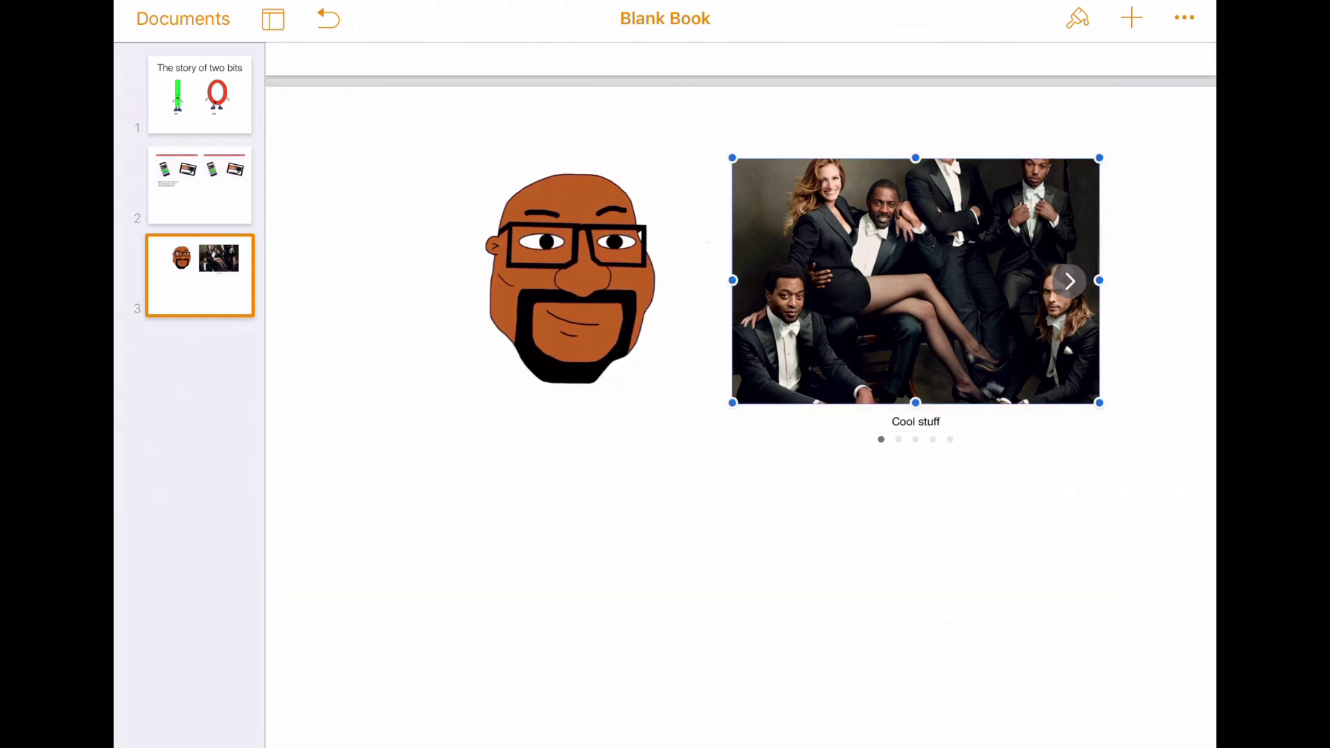
# - Browse through the gallery pictures back to the tech tips title picture
pyautogui.click(1070, 280)
pyautogui.click(1091, 280)
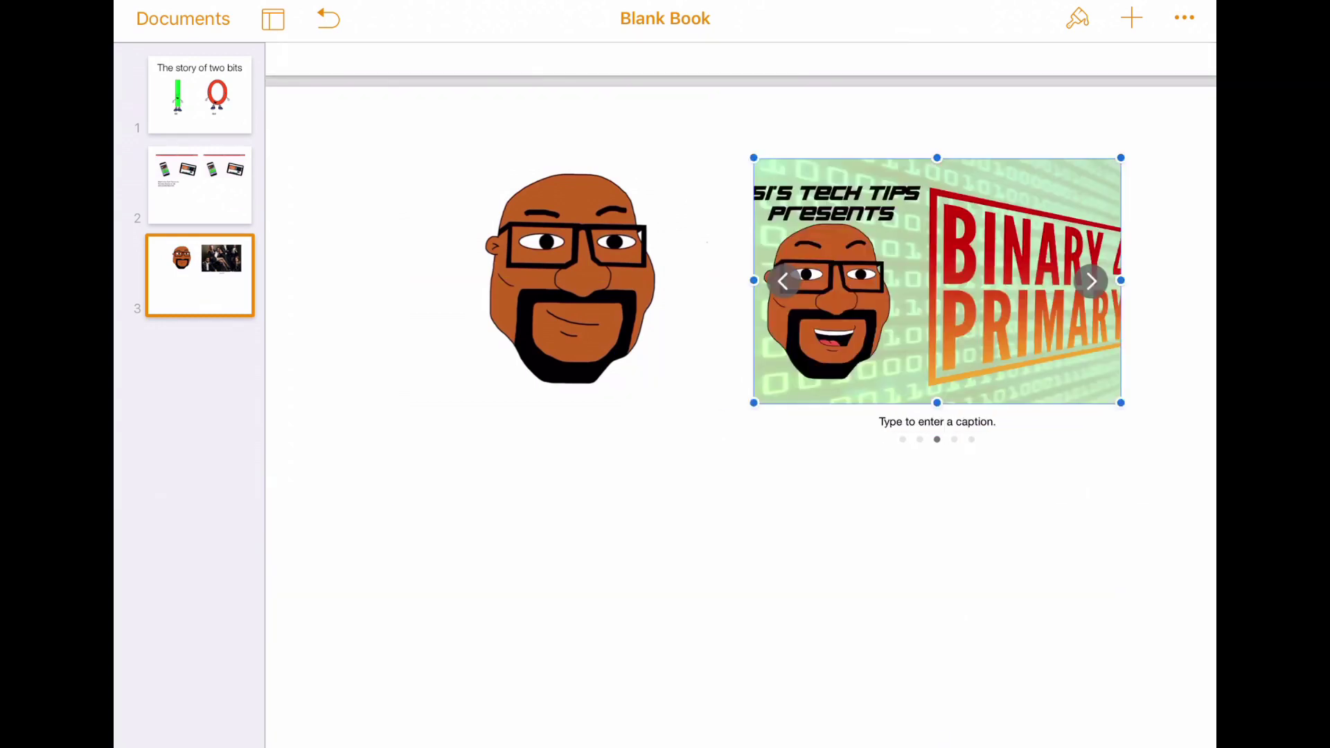
pyautogui.click(1090, 280)
pyautogui.click(784, 281)
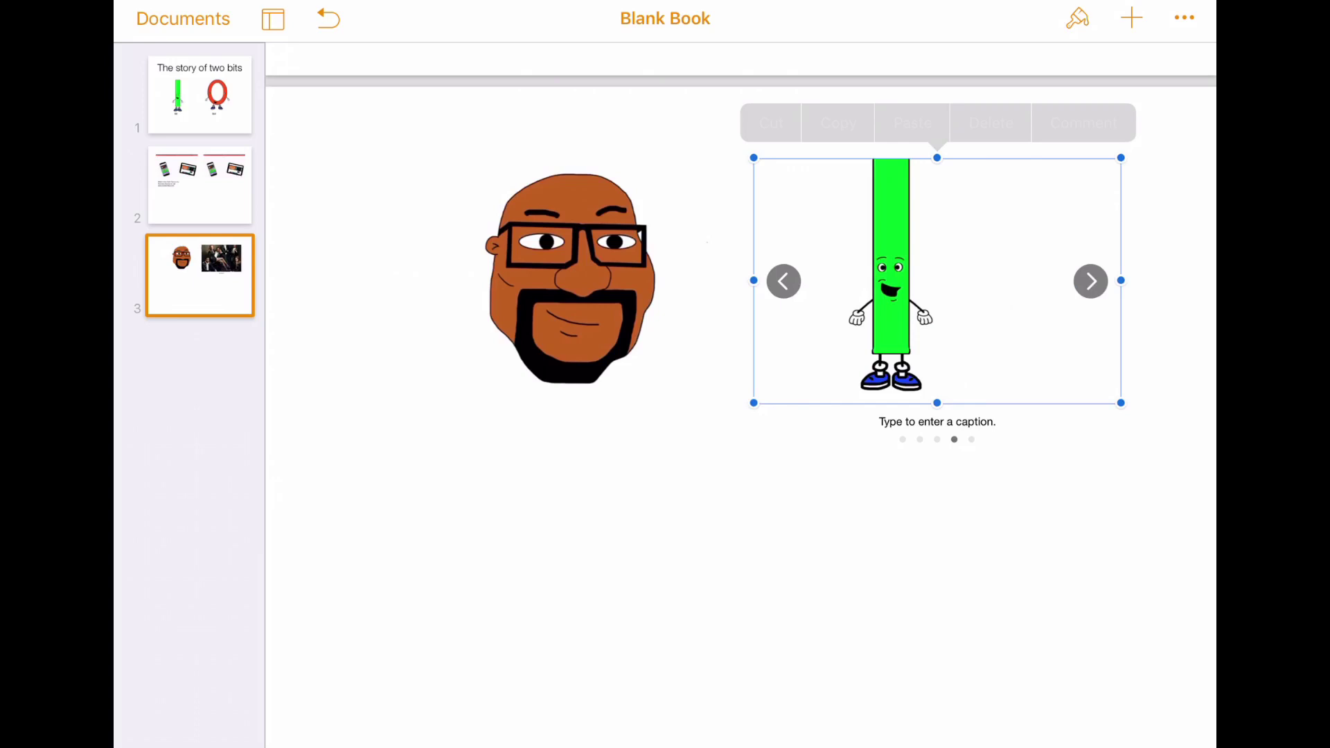
# - Insert a text box below the cartoon portrait with its text size set to 24
pyautogui.click(1131, 18)
pyautogui.click(929, 189)
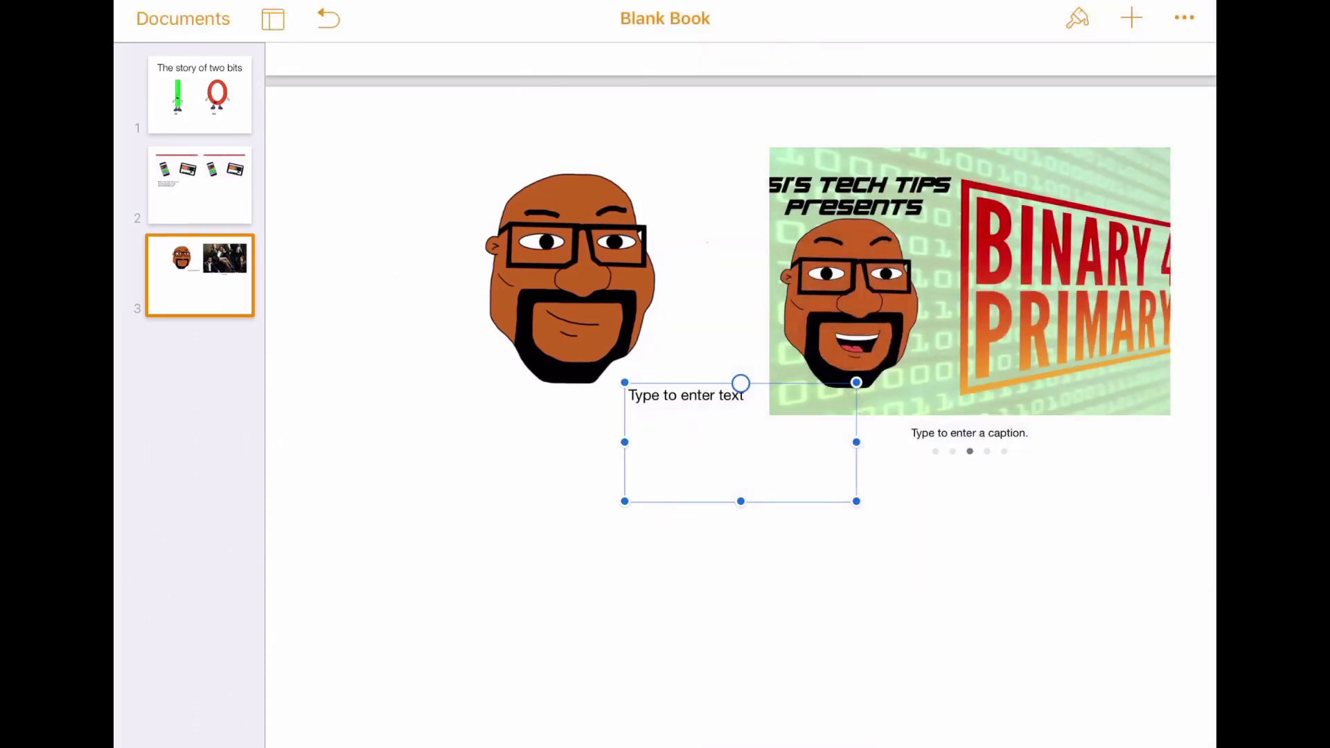
pyautogui.moveTo(741, 440)
pyautogui.mouseDown()
pyautogui.moveTo(530, 549)
pyautogui.moveTo(479, 544)
pyautogui.mouseUp()
pyautogui.click(443, 526)
pyautogui.click(1039, 537)
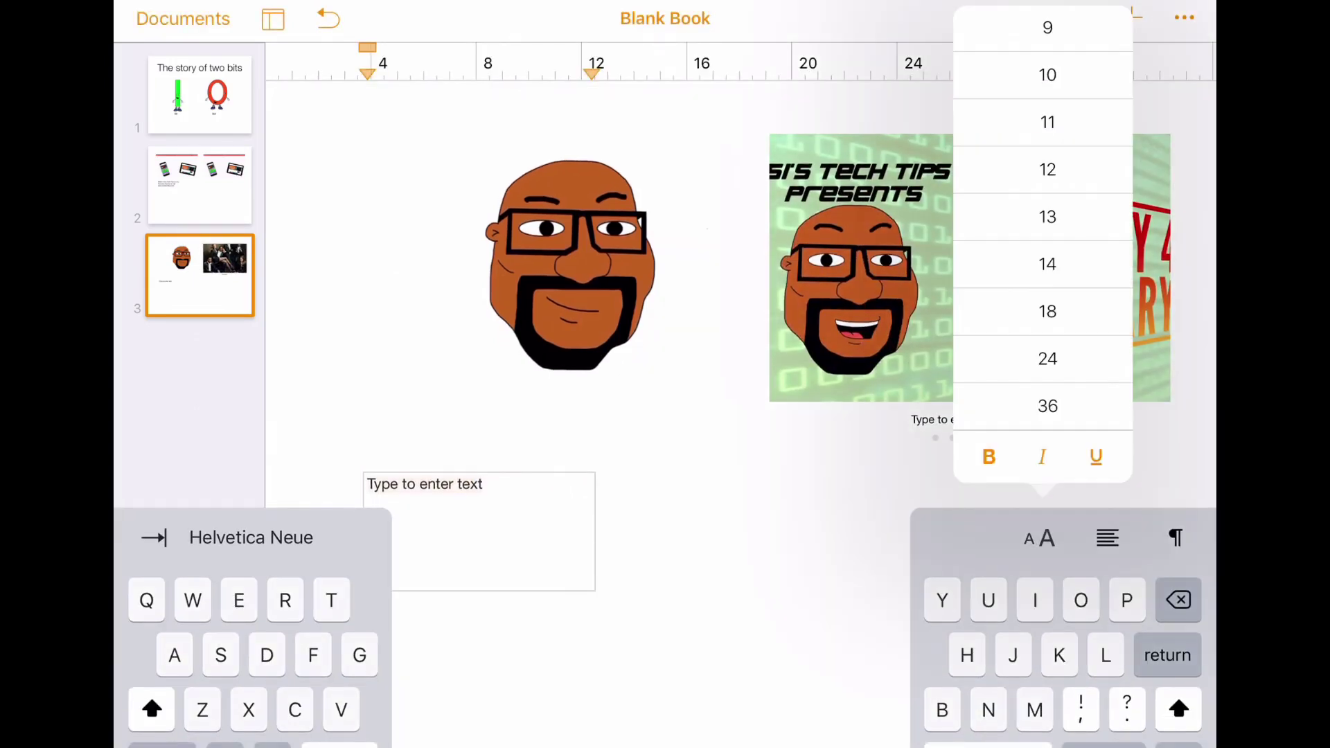
pyautogui.click(1047, 311)
pyautogui.click(452, 479)
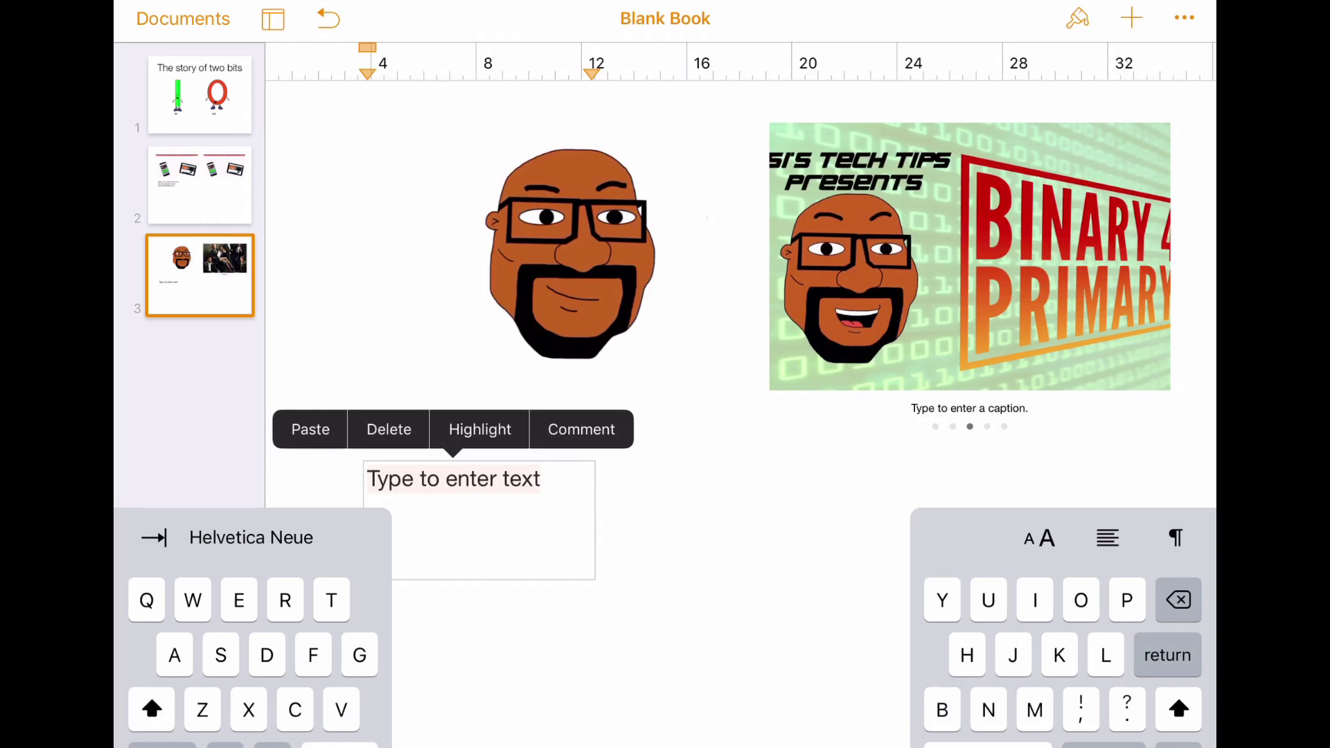
# - Type the two sentences about the book making feature and templates, widening the box across the page
pyautogui.write('Many things c')
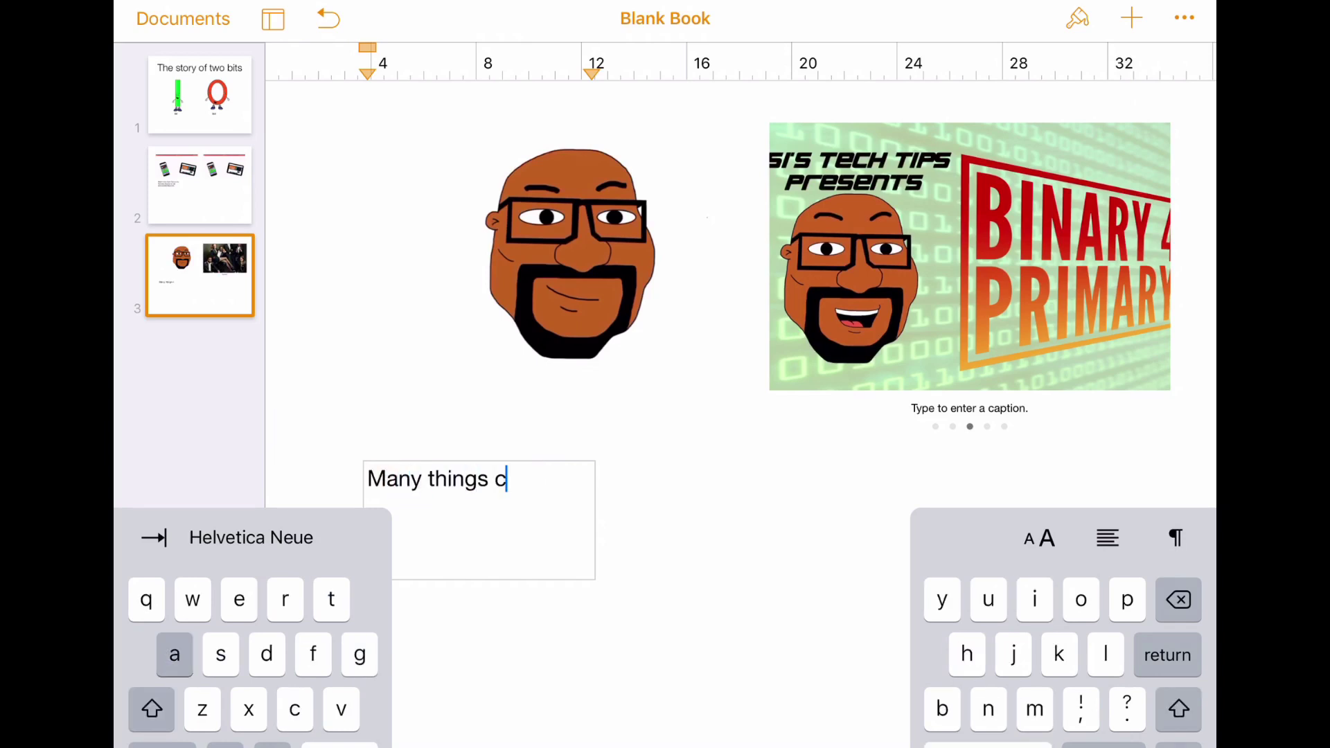
pyautogui.write('an be done usi')
pyautogui.write('ng the ')
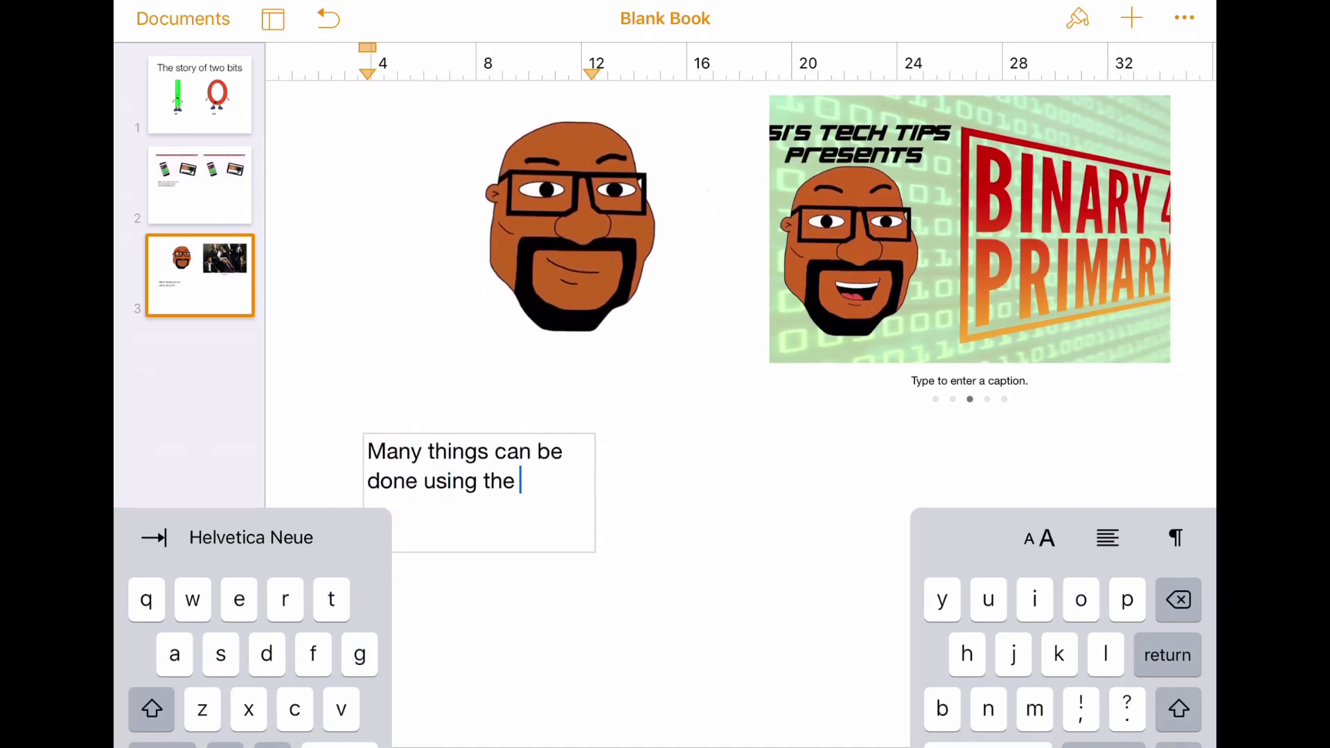
pyautogui.write('new book mak')
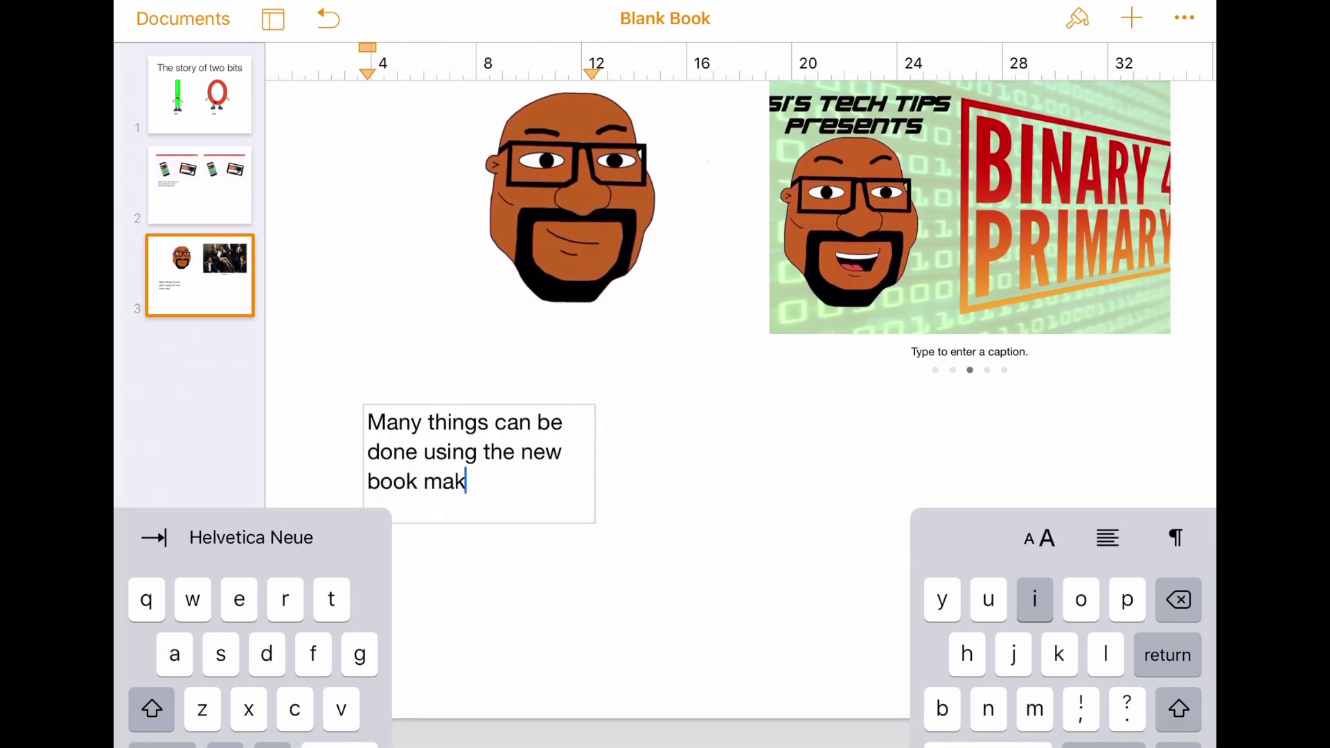
pyautogui.write('ing feature')
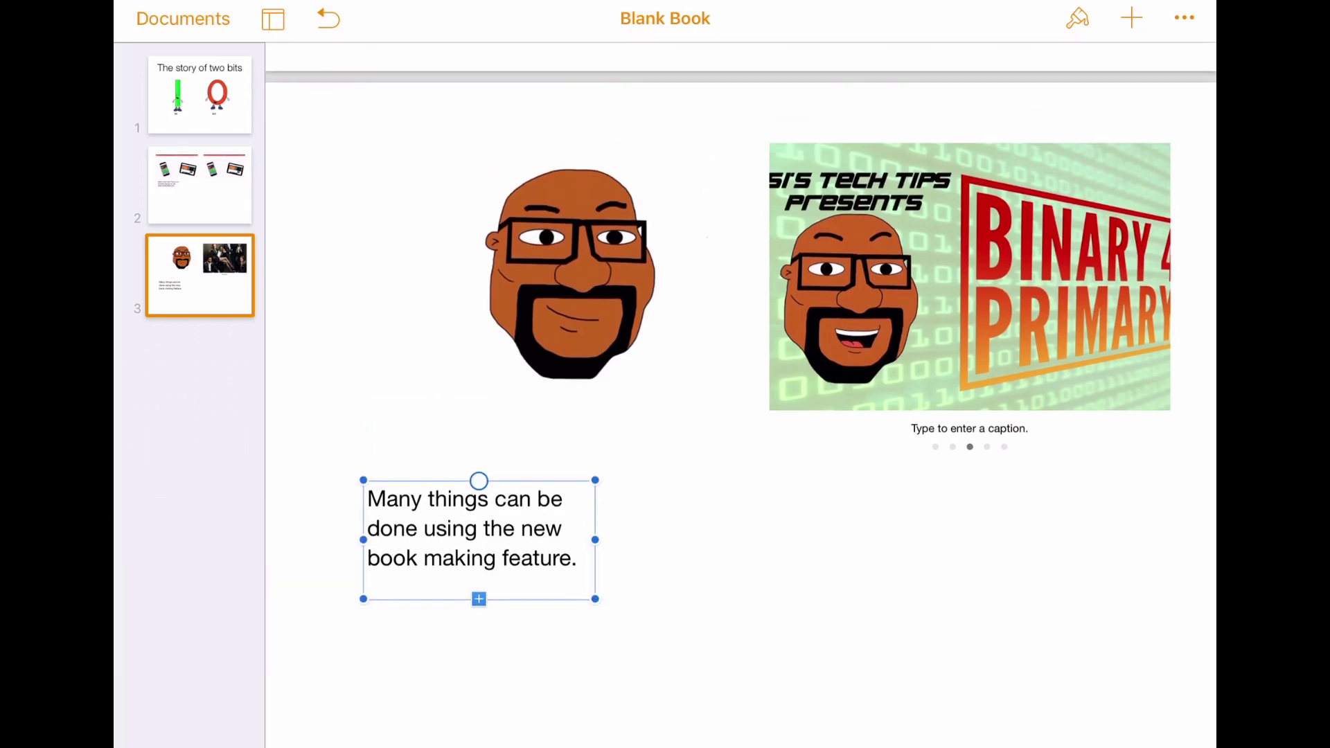
pyautogui.moveTo(594, 599); pyautogui.dragTo(1137, 707)
pyautogui.click(979, 485)
pyautogui.click(1039, 537)
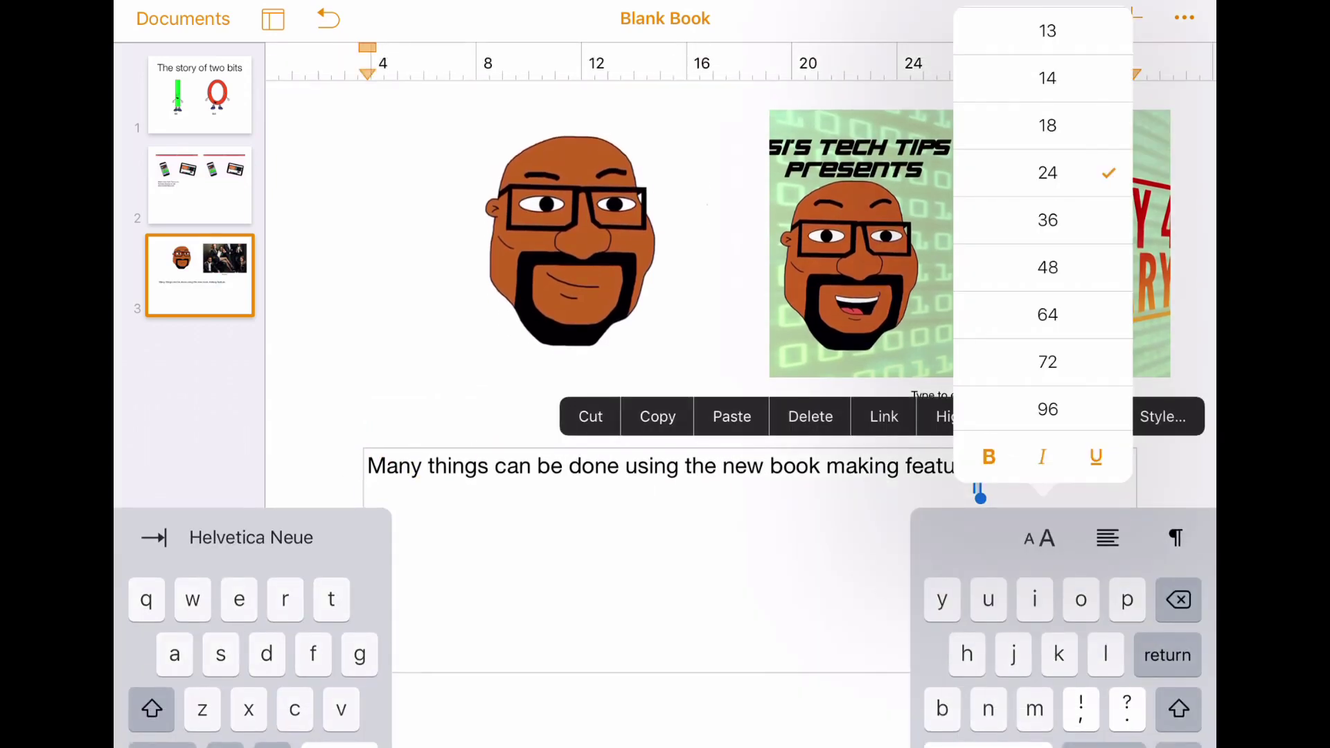
pyautogui.write('.')
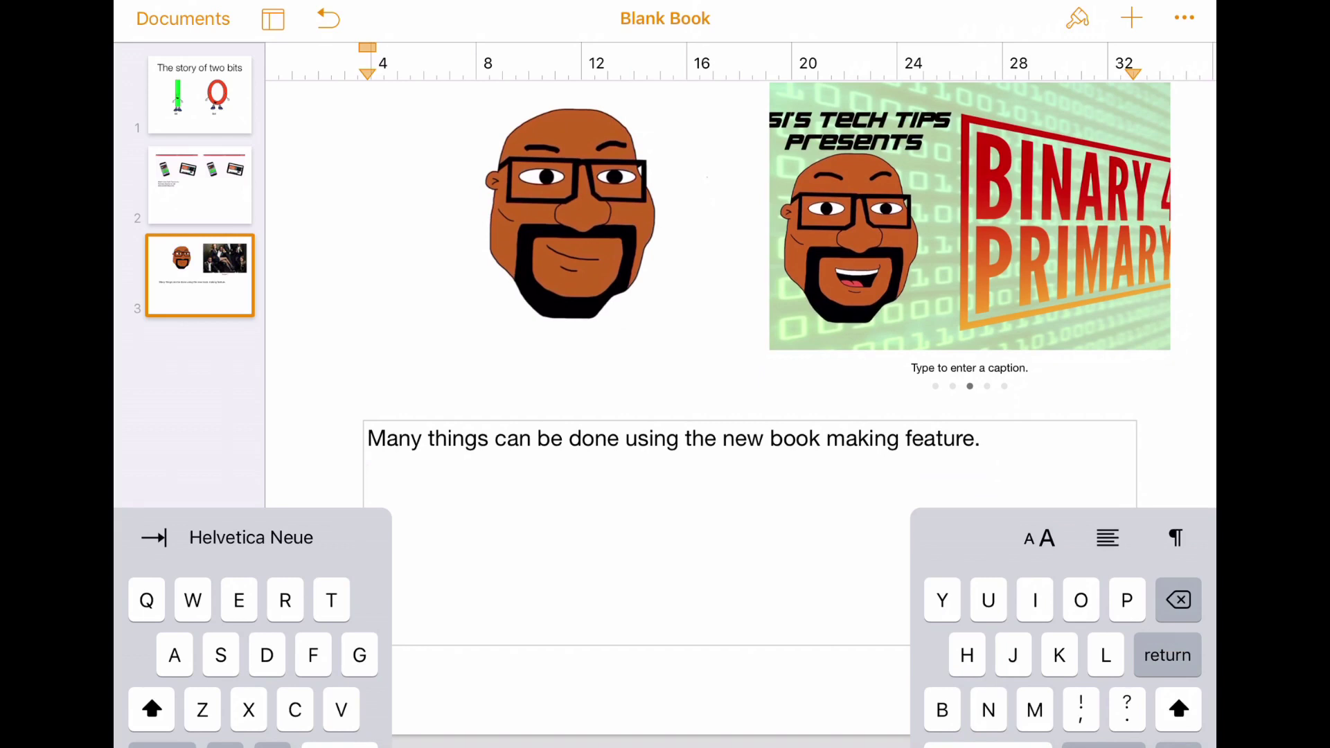
pyautogui.press('Return')
pyautogui.write('Check out the templ')
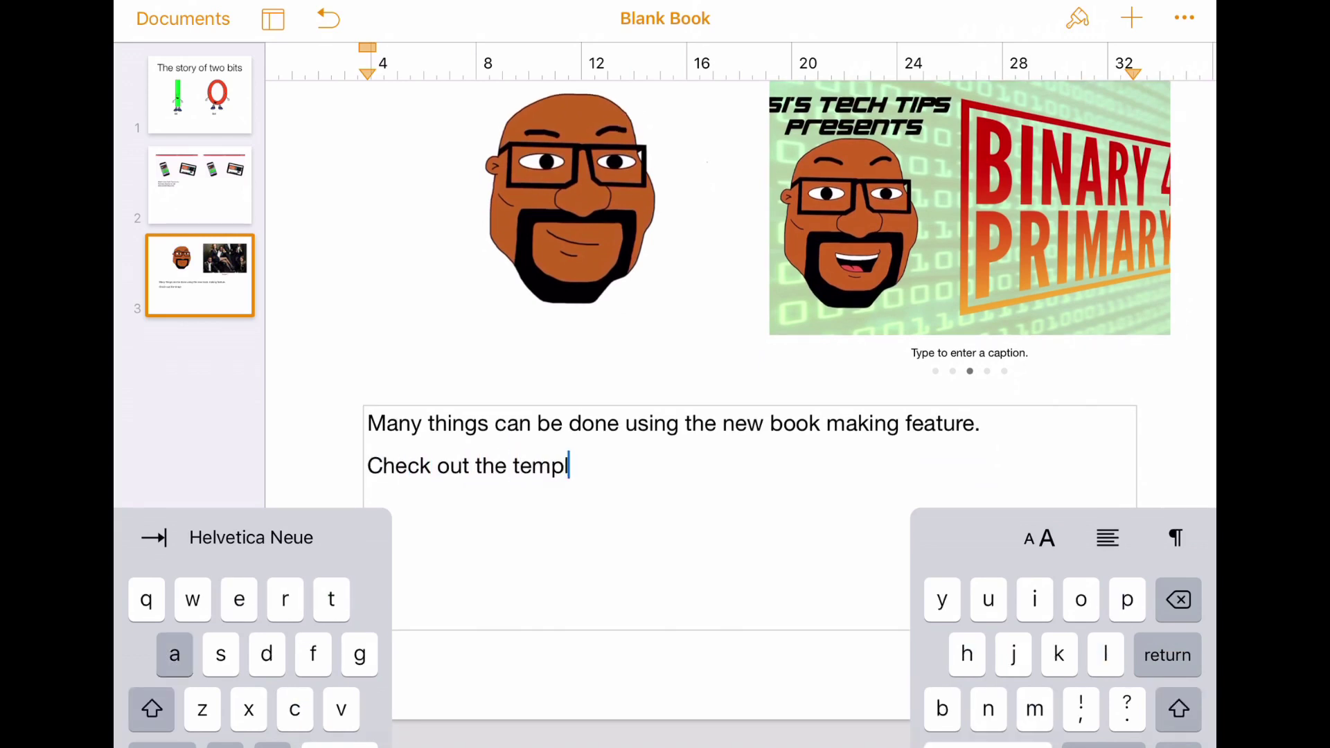
pyautogui.write('ates and try')
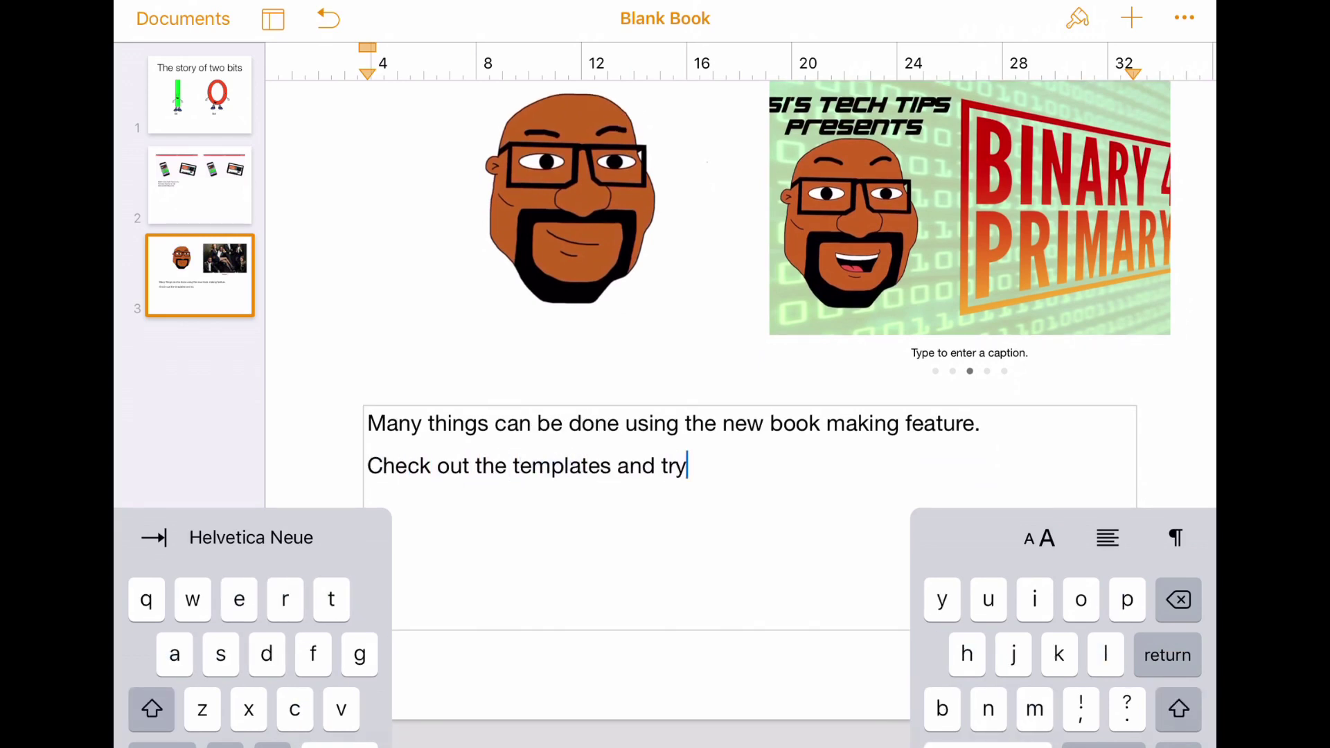
pyautogui.write(' it out for yours')
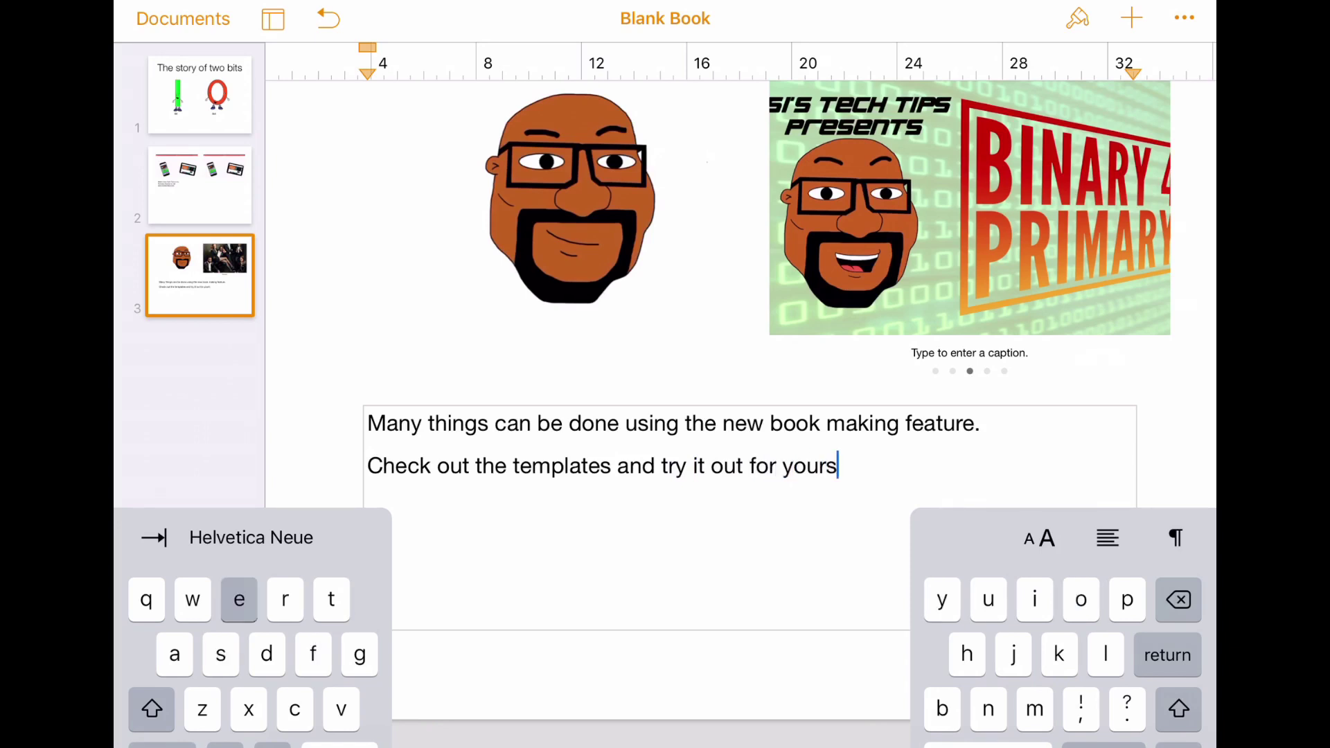
pyautogui.write('elf.')
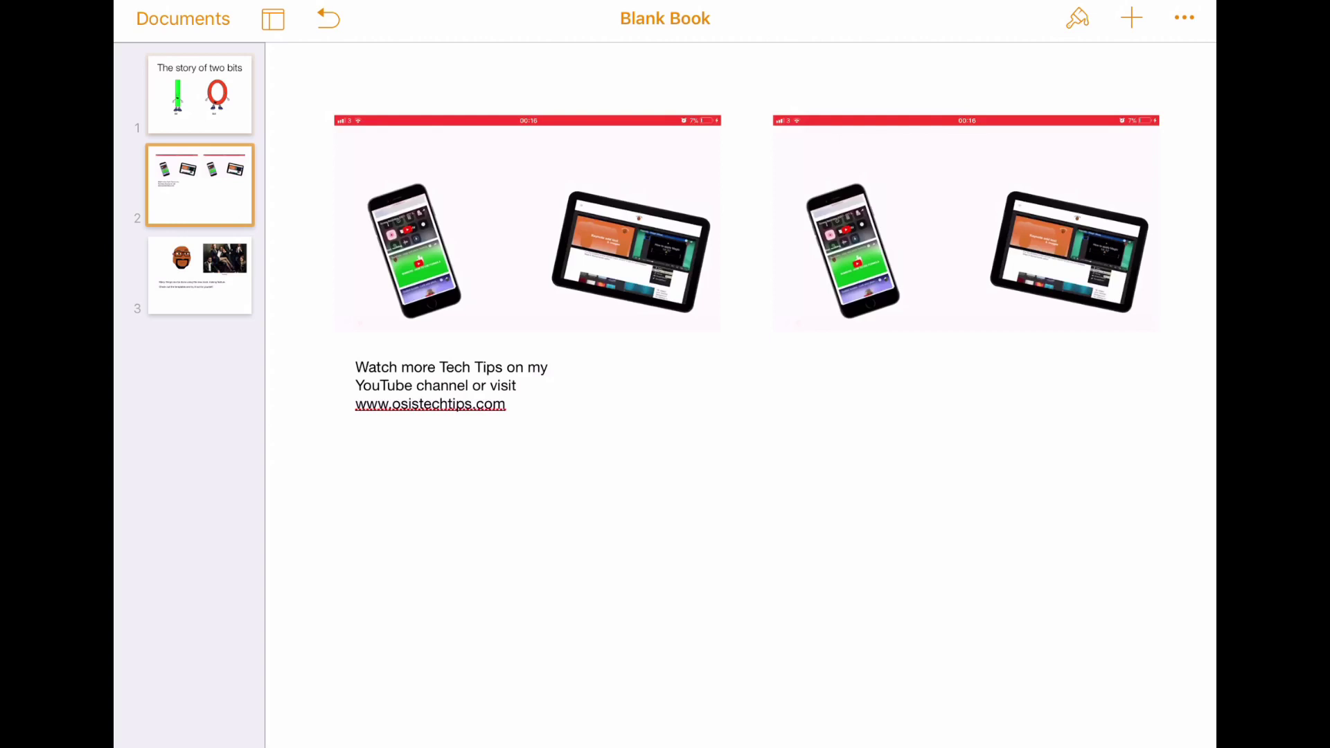
# - Bring up the book's Share sheet, close it without sending, then show the Page Layout options
pyautogui.click(1184, 17)
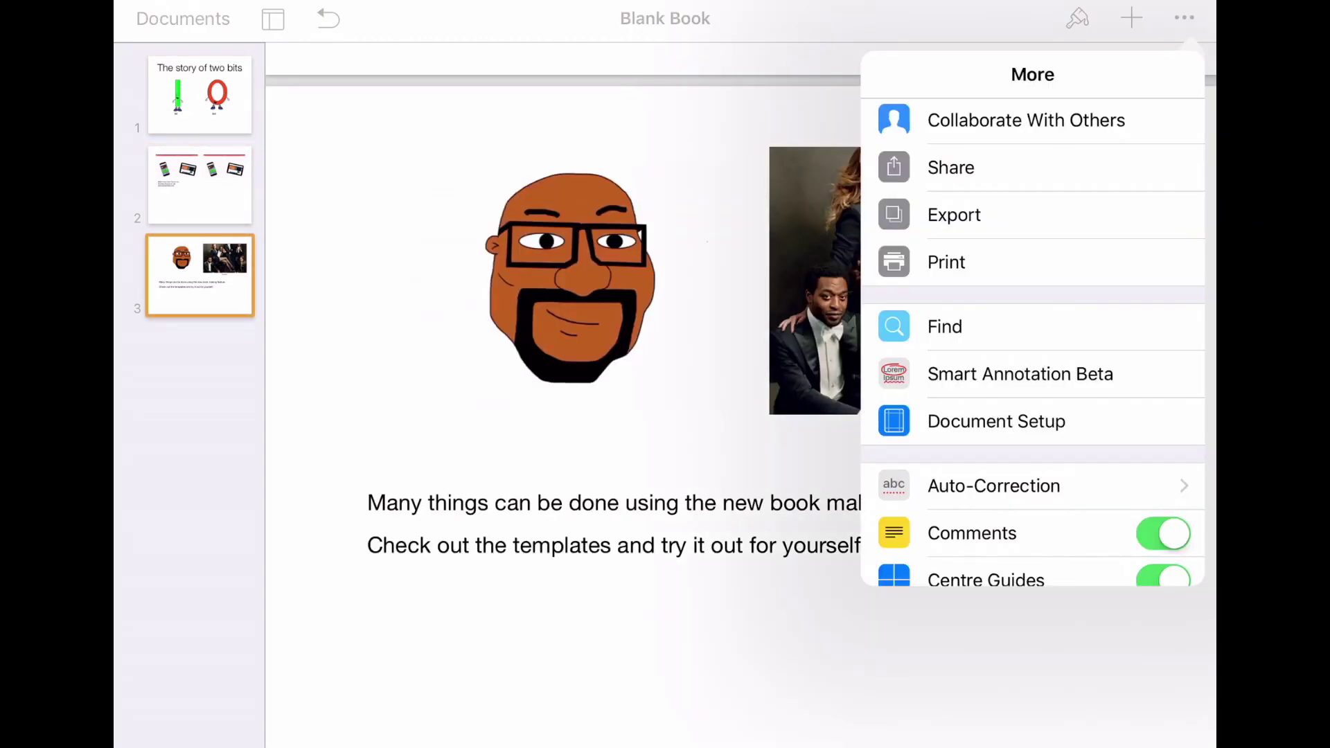
pyautogui.click(950, 167)
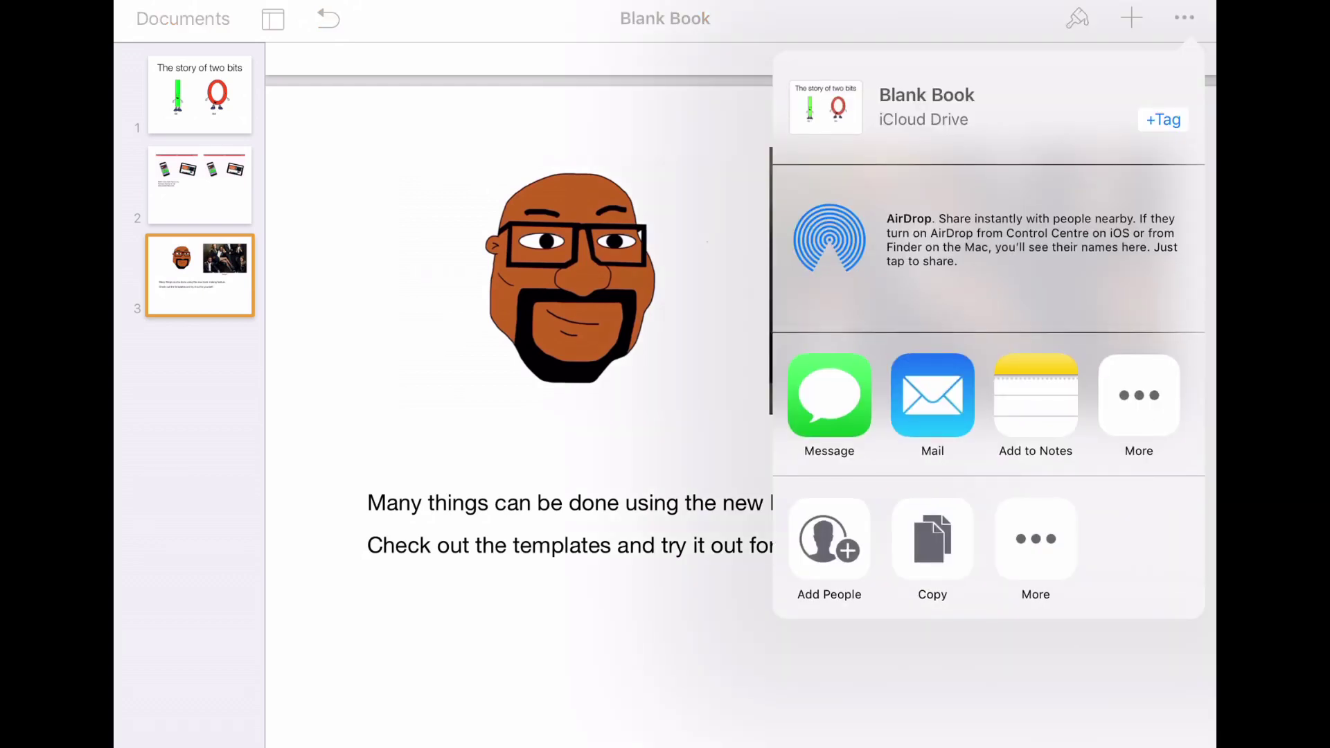
pyautogui.hscroll(-2, 984, 394)
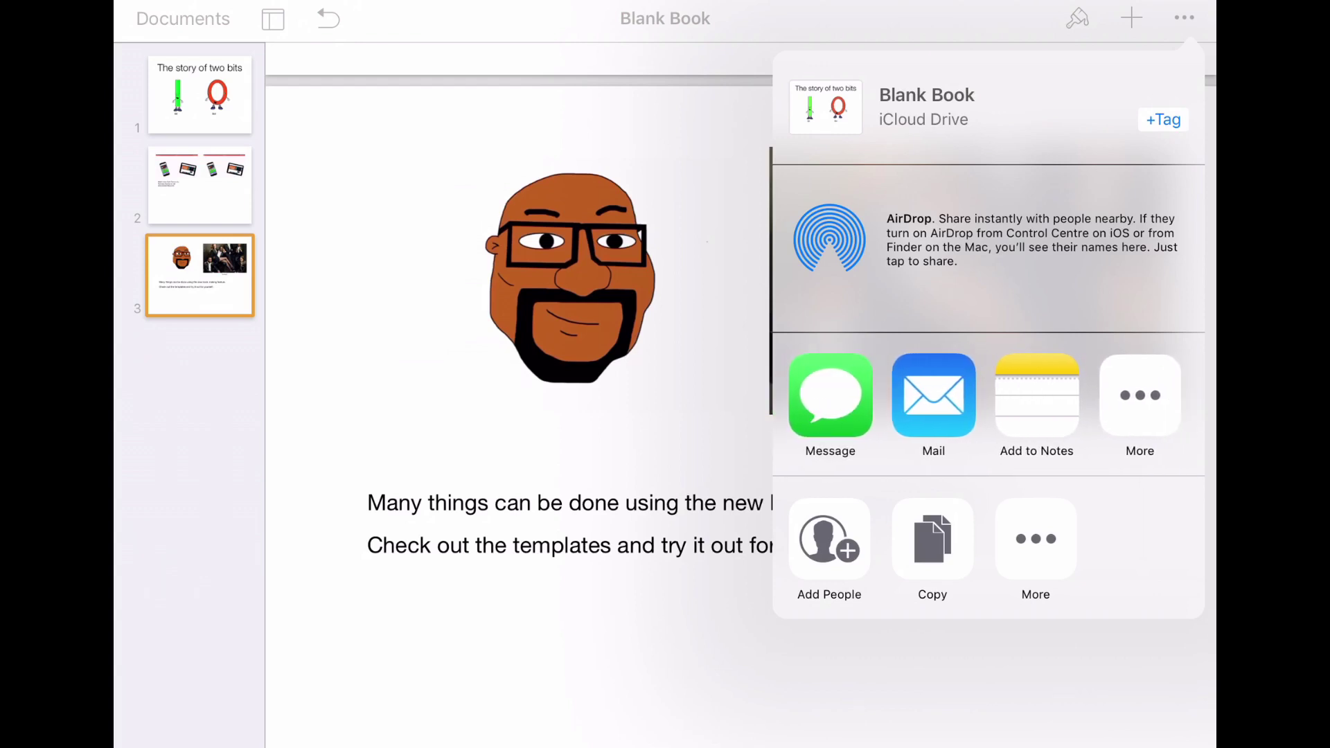
pyautogui.press('Escape')
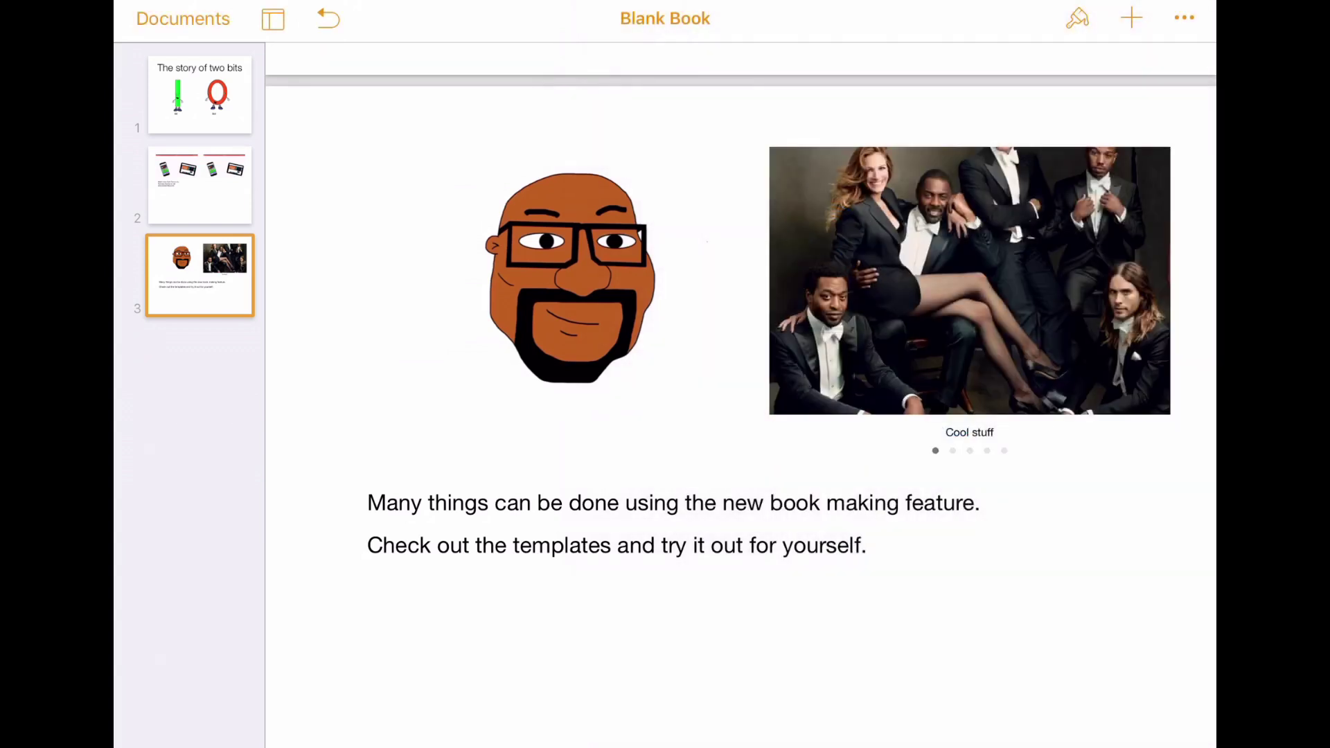
pyautogui.click(1077, 18)
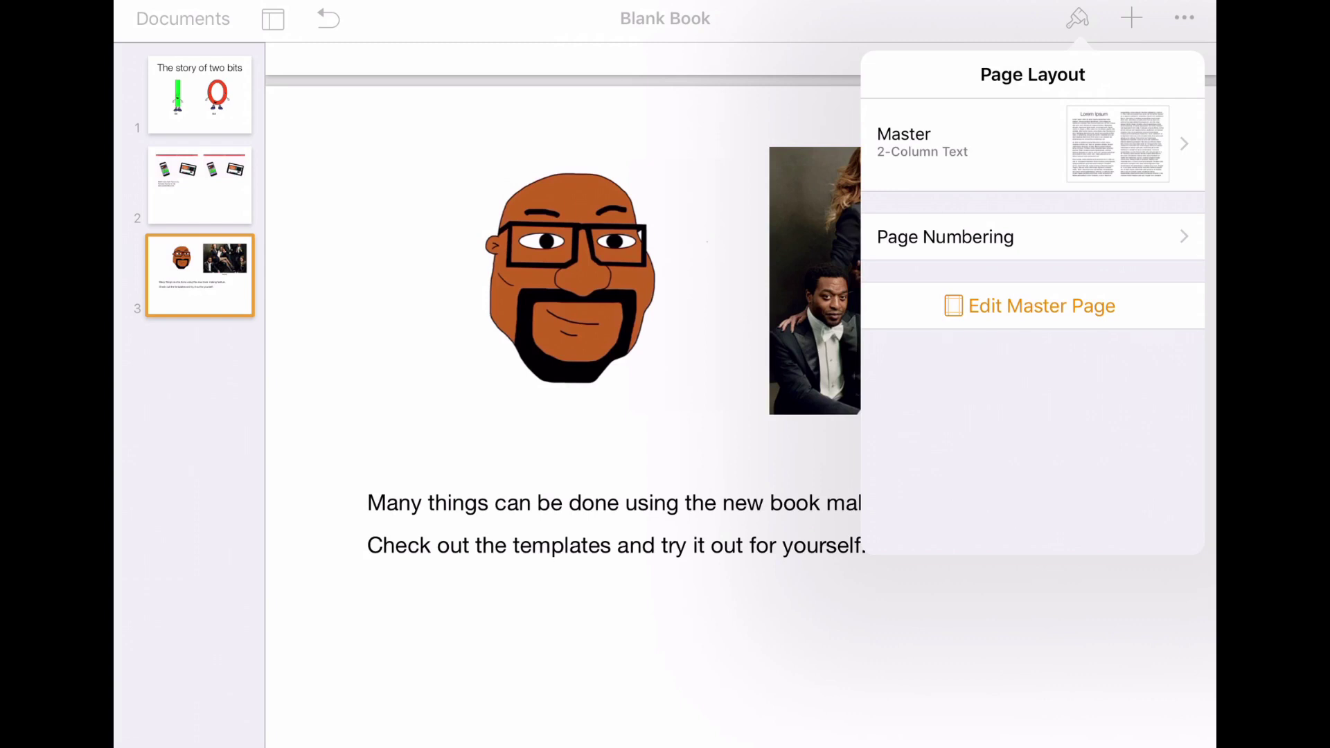
# - Close page layout options and start freehand drawing with the fine pen
pyautogui.click(613, 524)
pyautogui.click(1130, 19)
pyautogui.click(1032, 561)
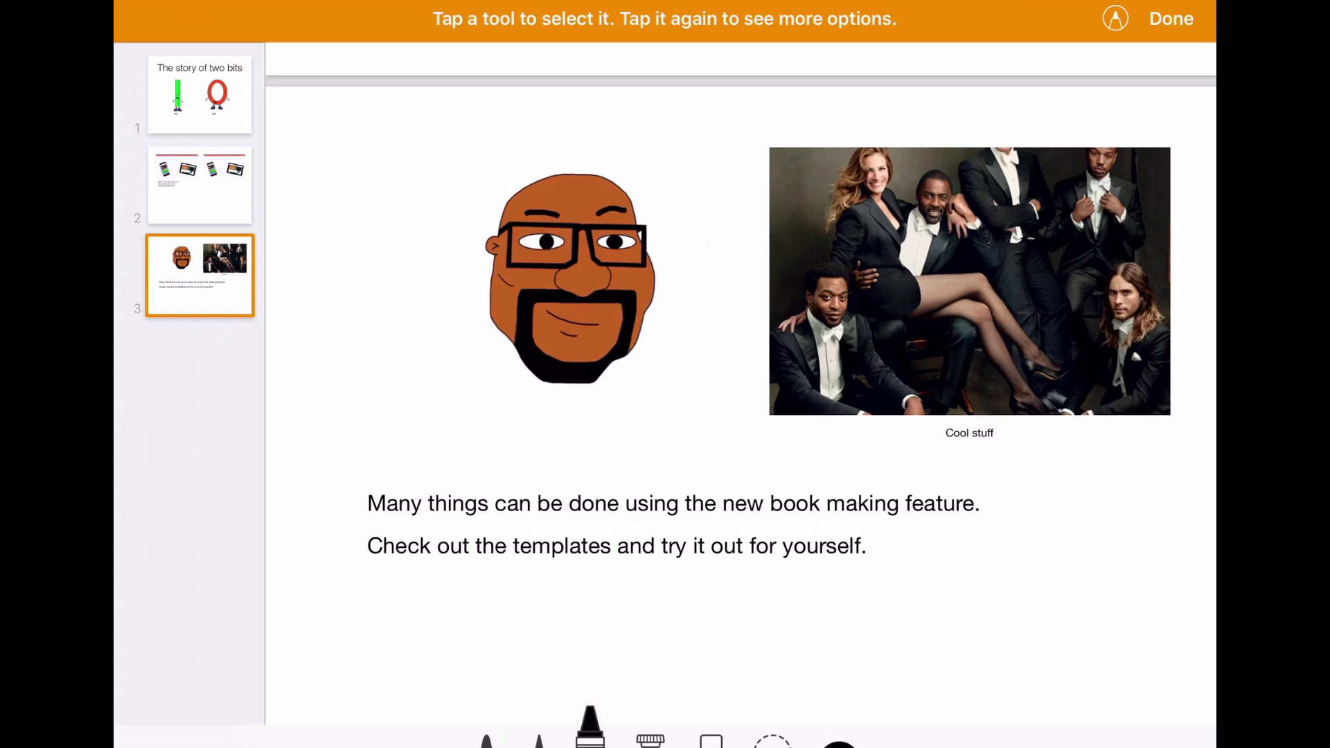
pyautogui.click(486, 734)
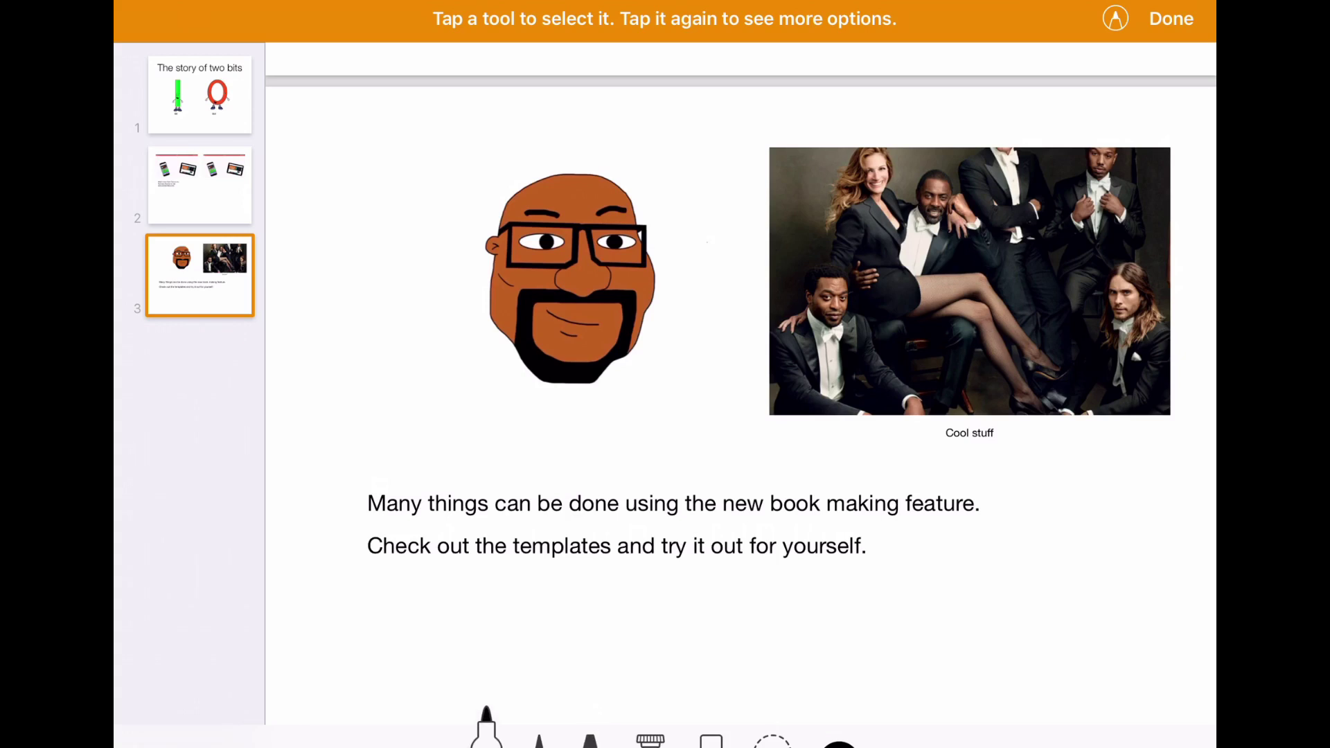
# - Hand-write "Osi's Tech Tips" in an arc around the cartoon face
pyautogui.moveTo(395, 195); pyautogui.dragTo(395, 224)
pyautogui.moveTo(438, 171); pyautogui.dragTo(523, 172)
pyautogui.moveTo(521, 125)
pyautogui.mouseDown()
pyautogui.moveTo(532, 148)
pyautogui.moveTo(510, 137)
pyautogui.moveTo(620, 113)
pyautogui.mouseUp()
pyautogui.moveTo(590, 116)
pyautogui.mouseDown()
pyautogui.moveTo(586, 158)
pyautogui.moveTo(693, 130)
pyautogui.moveTo(675, 230)
pyautogui.mouseUp()
pyautogui.moveTo(705, 180)
pyautogui.mouseDown()
pyautogui.moveTo(726, 226)
pyautogui.moveTo(678, 269)
pyautogui.moveTo(713, 271)
pyautogui.moveTo(692, 281)
pyautogui.moveTo(721, 319)
pyautogui.moveTo(705, 308)
pyautogui.mouseUp()
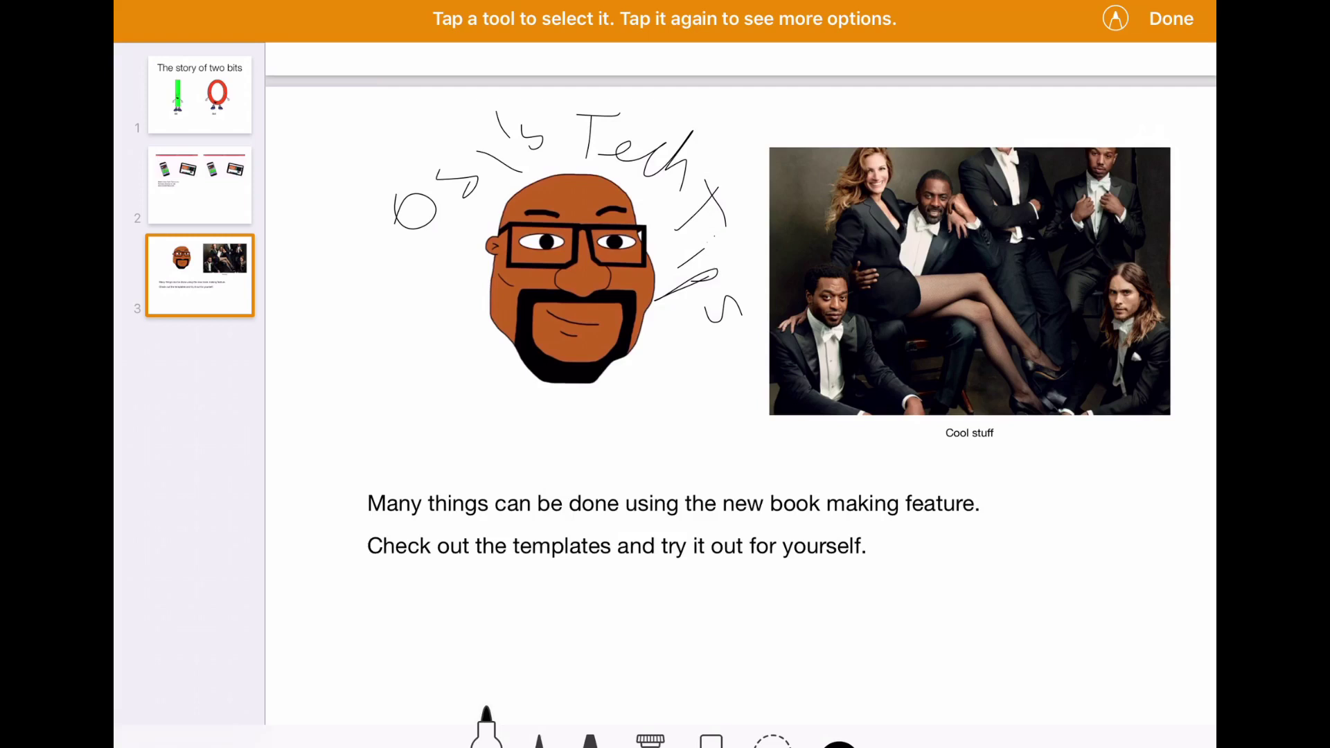
# - Leave drawing mode and rename 'Blank Book' to 'The story of two bits'
pyautogui.click(1170, 19)
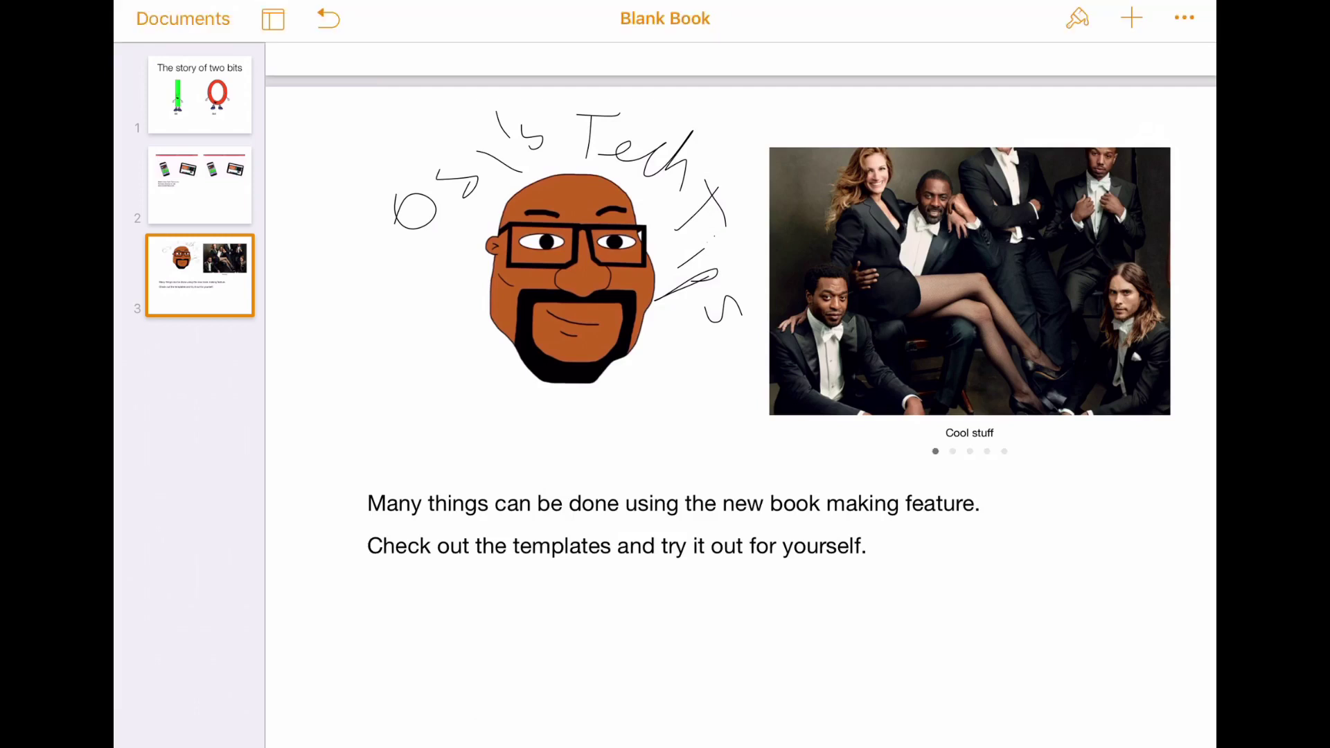
pyautogui.click(665, 19)
pyautogui.click(801, 19)
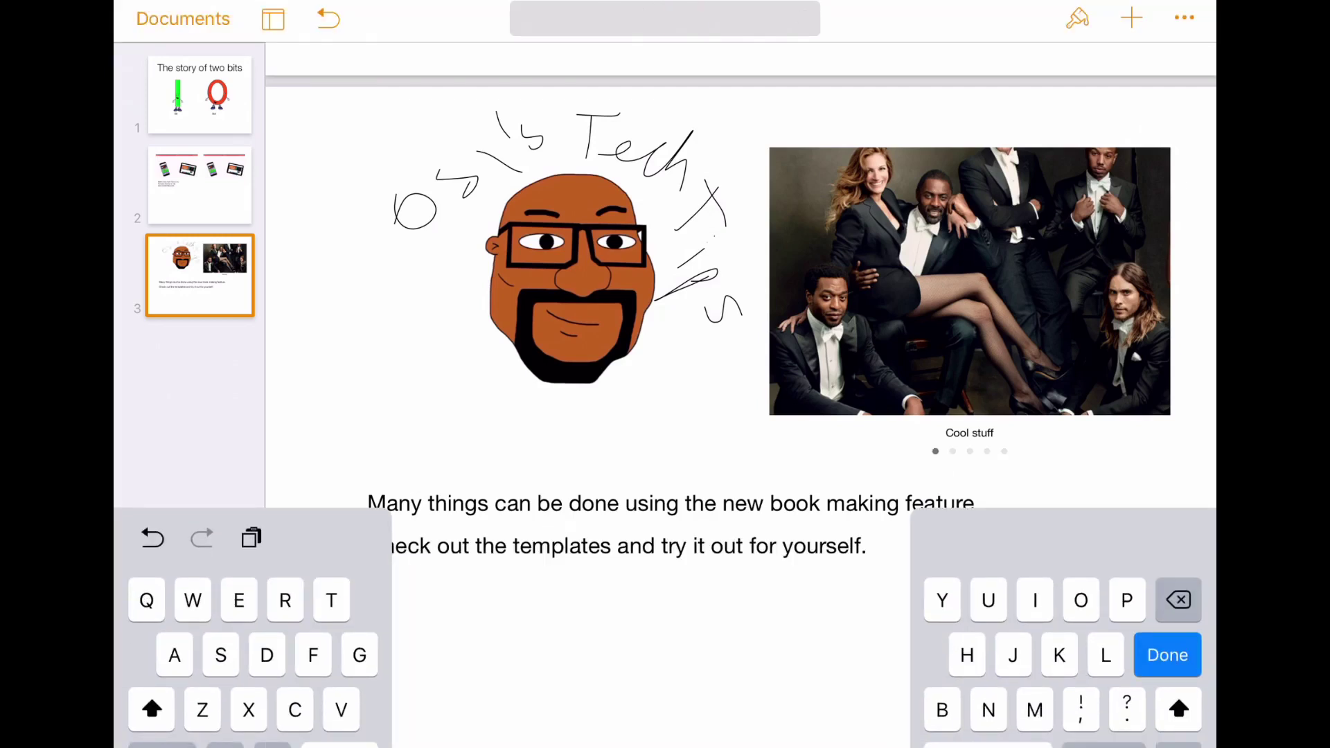
pyautogui.write('The story p')
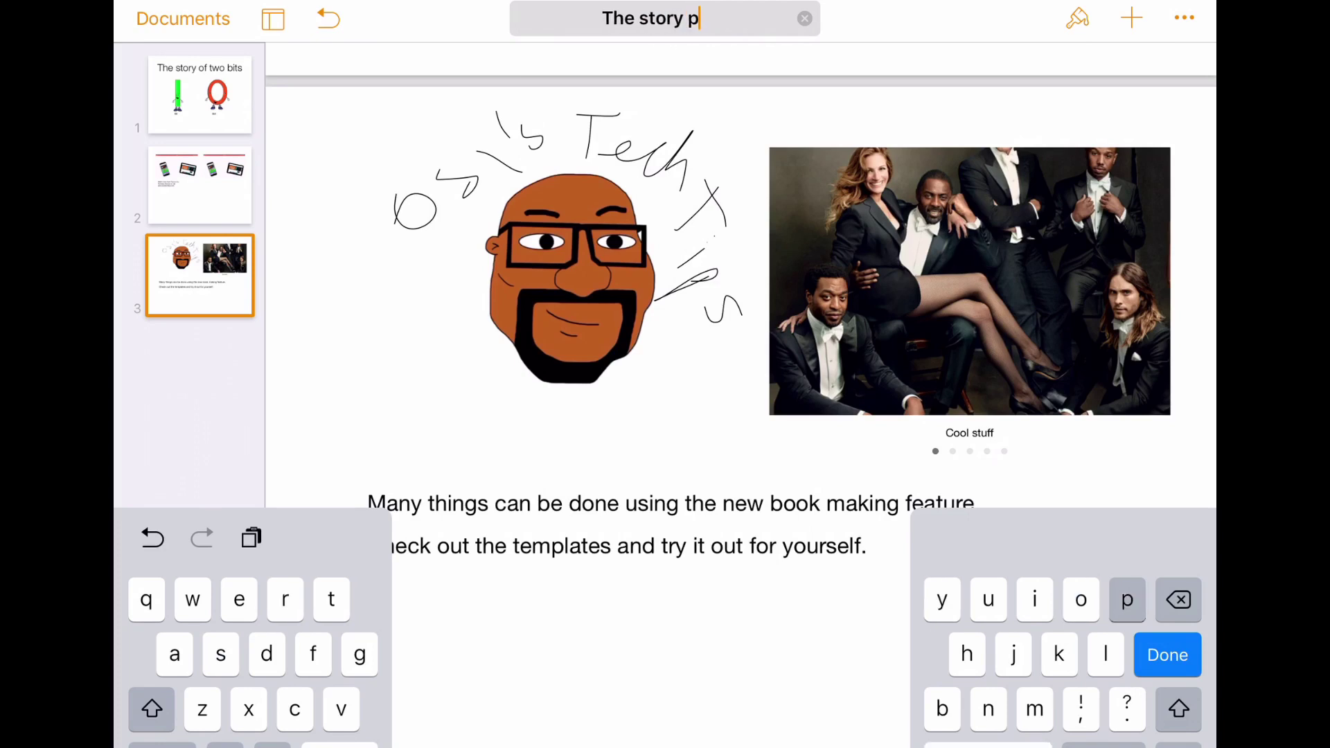
pyautogui.press('BackSpace')
pyautogui.write('of two b')
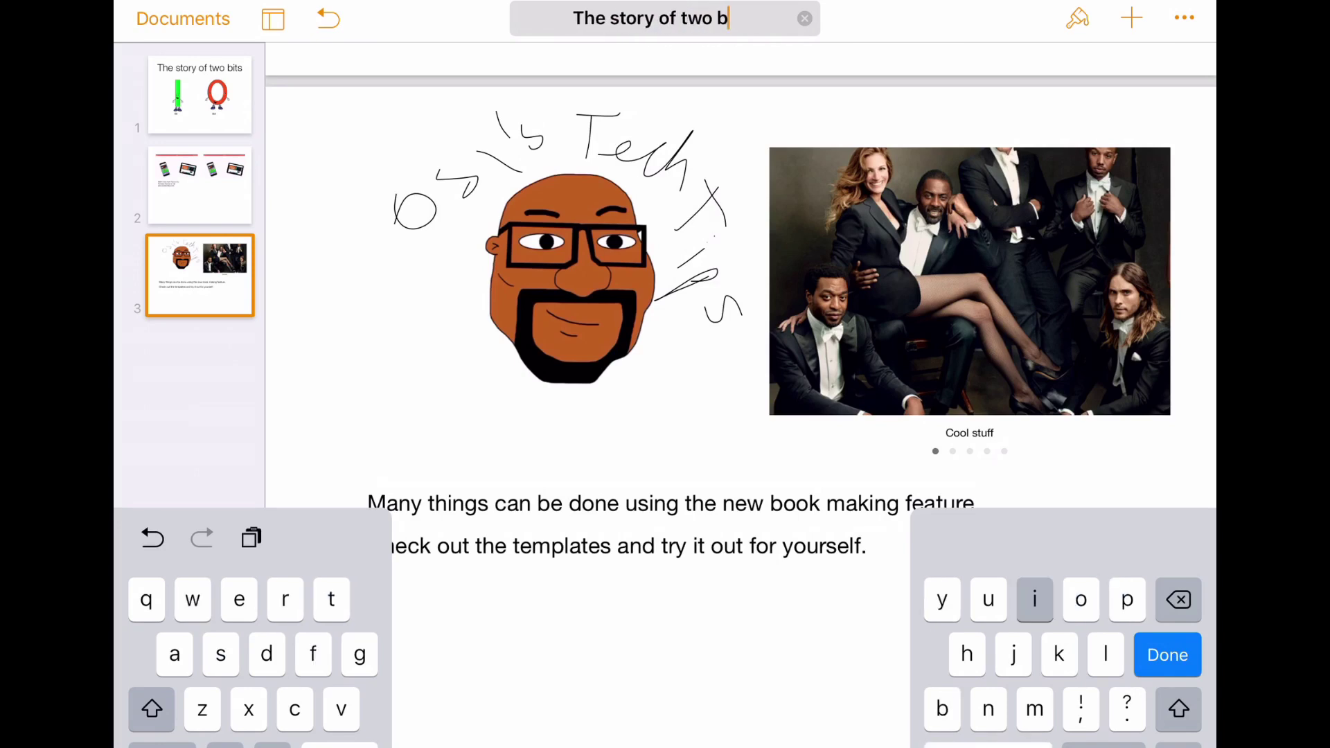
pyautogui.write('its')
pyautogui.press('Return')
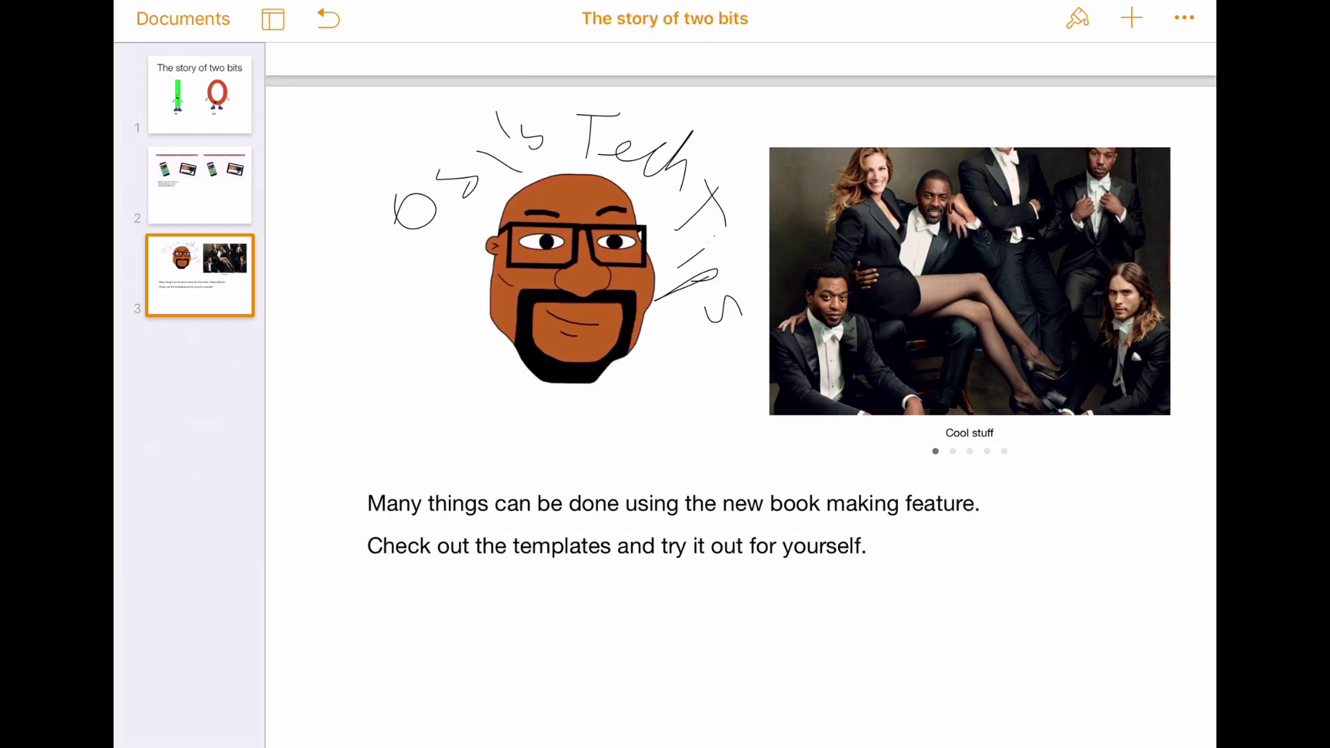
# - Turn on Two Pages in View Options to display two-page spreads
pyautogui.click(273, 19)
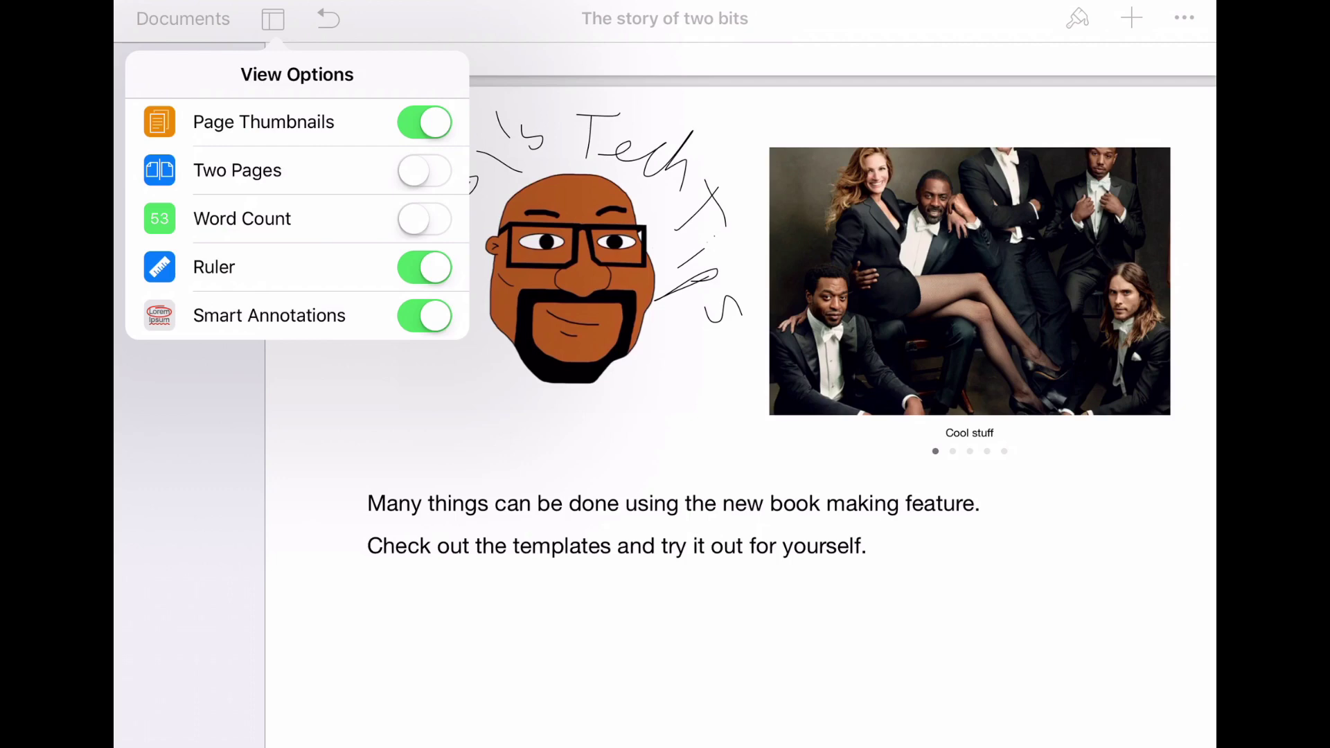
pyautogui.click(424, 171)
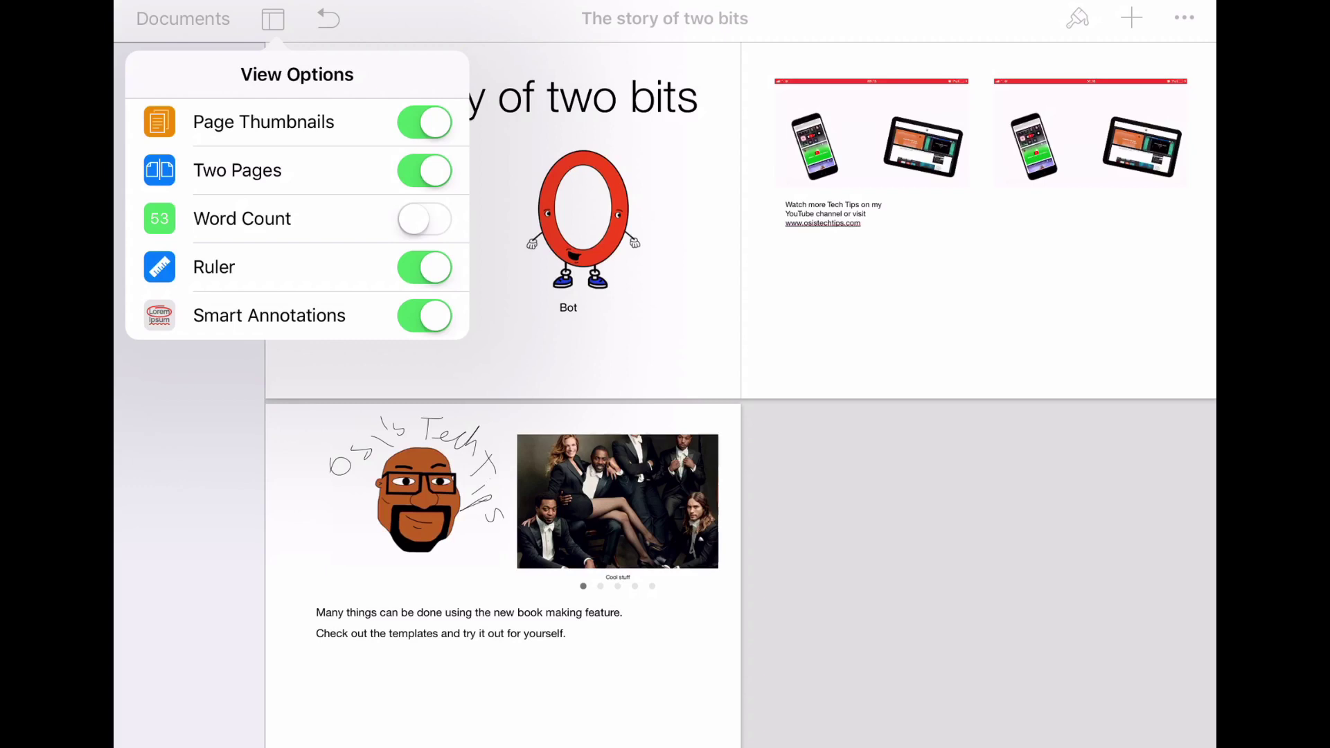
pyautogui.click(273, 19)
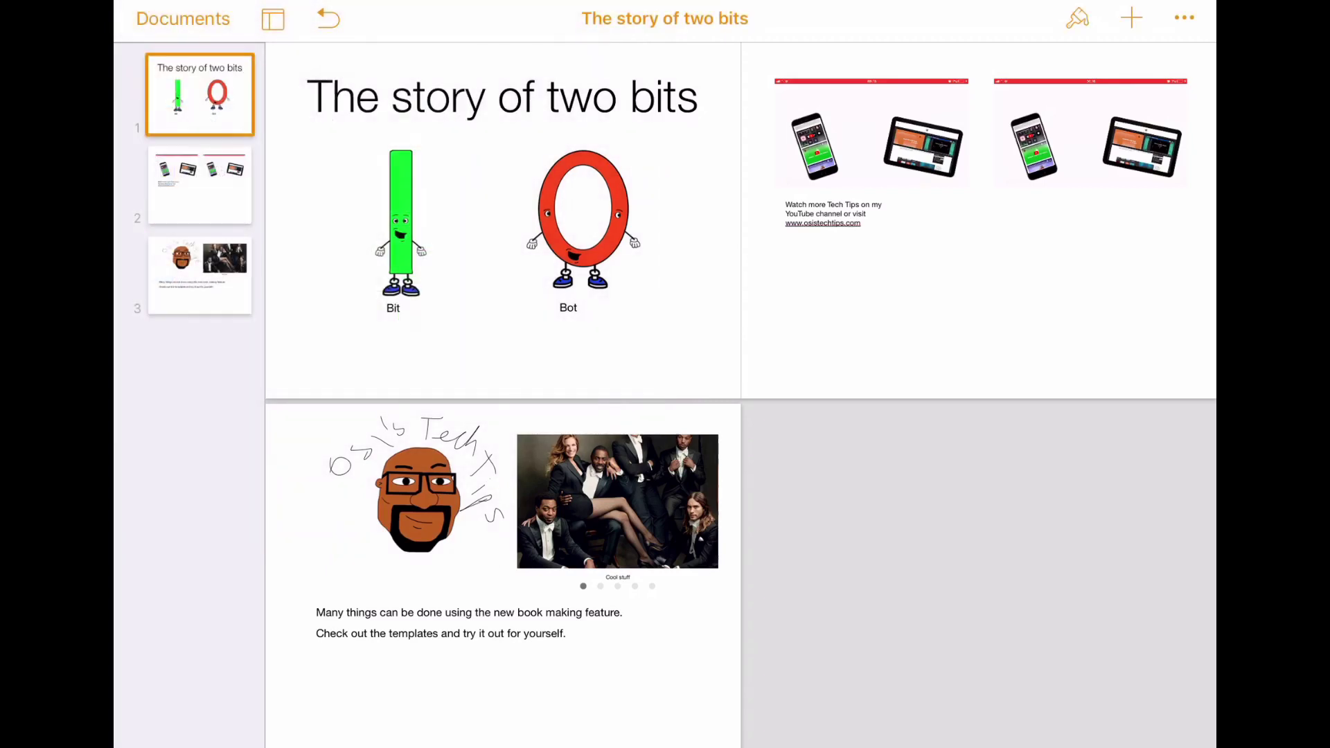
# - Choose Export from the more-actions menu with EPUB as the format
pyautogui.click(1185, 18)
pyautogui.click(1184, 17)
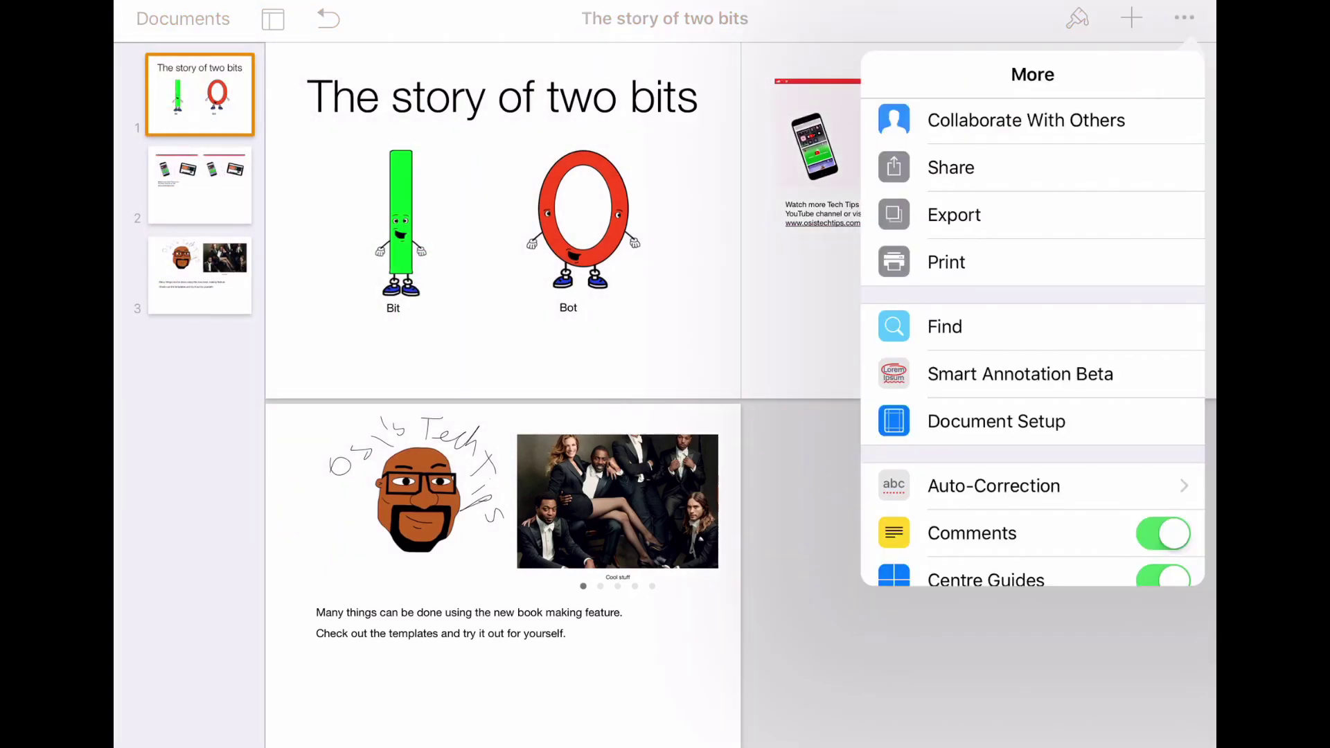
pyautogui.scroll(-5, 1032, 346)
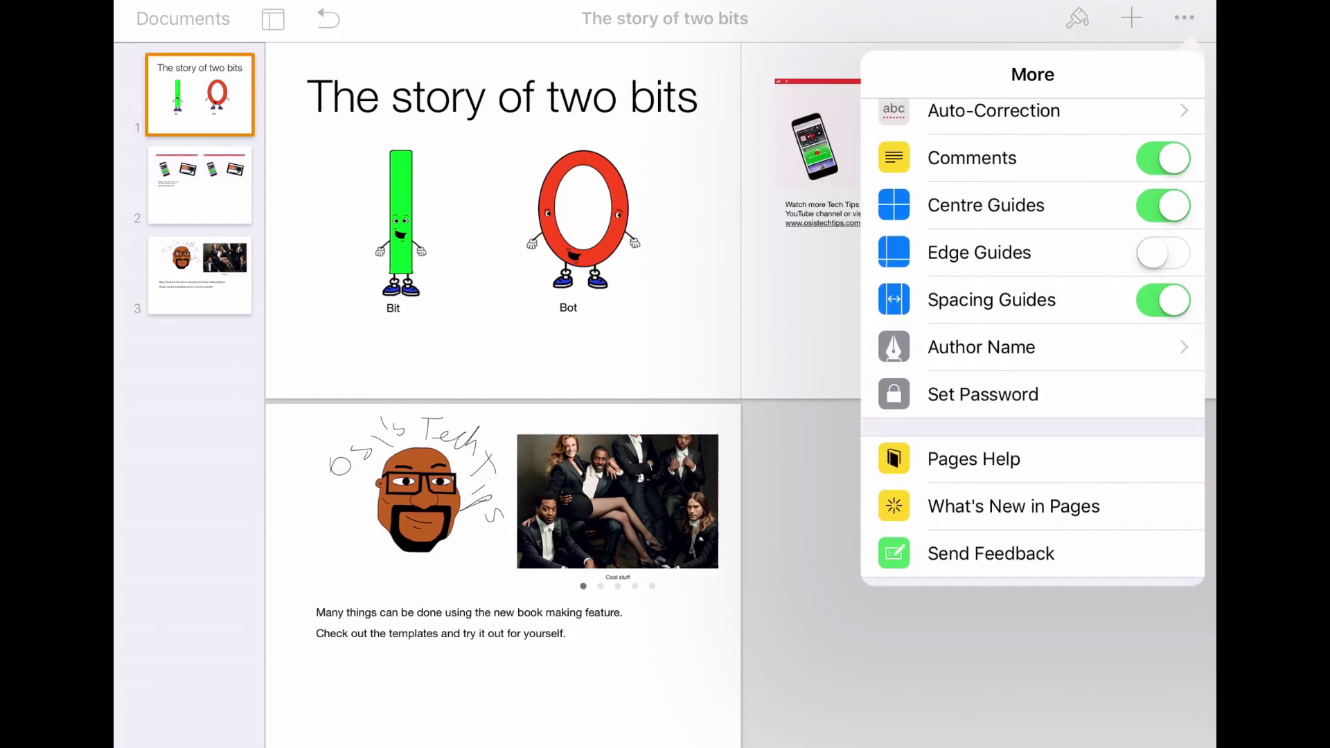
pyautogui.scroll(5, 1032, 346)
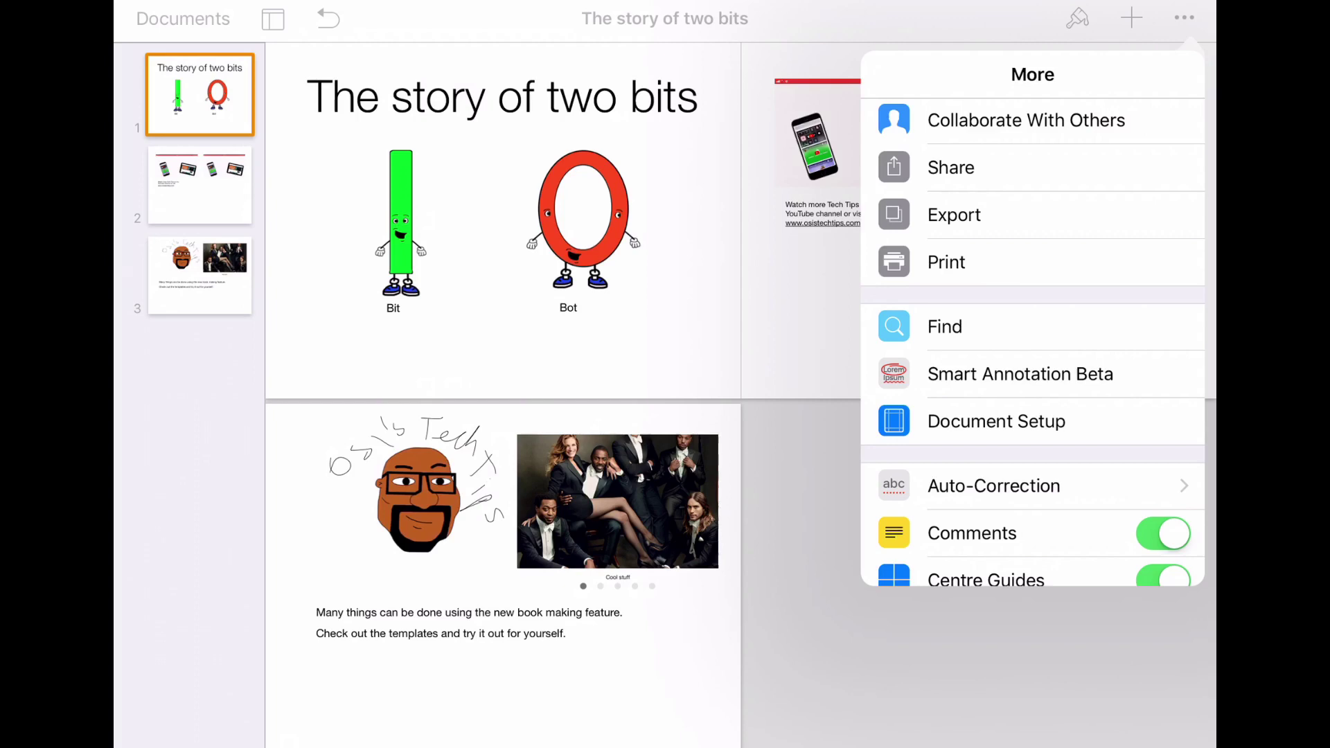
pyautogui.click(954, 215)
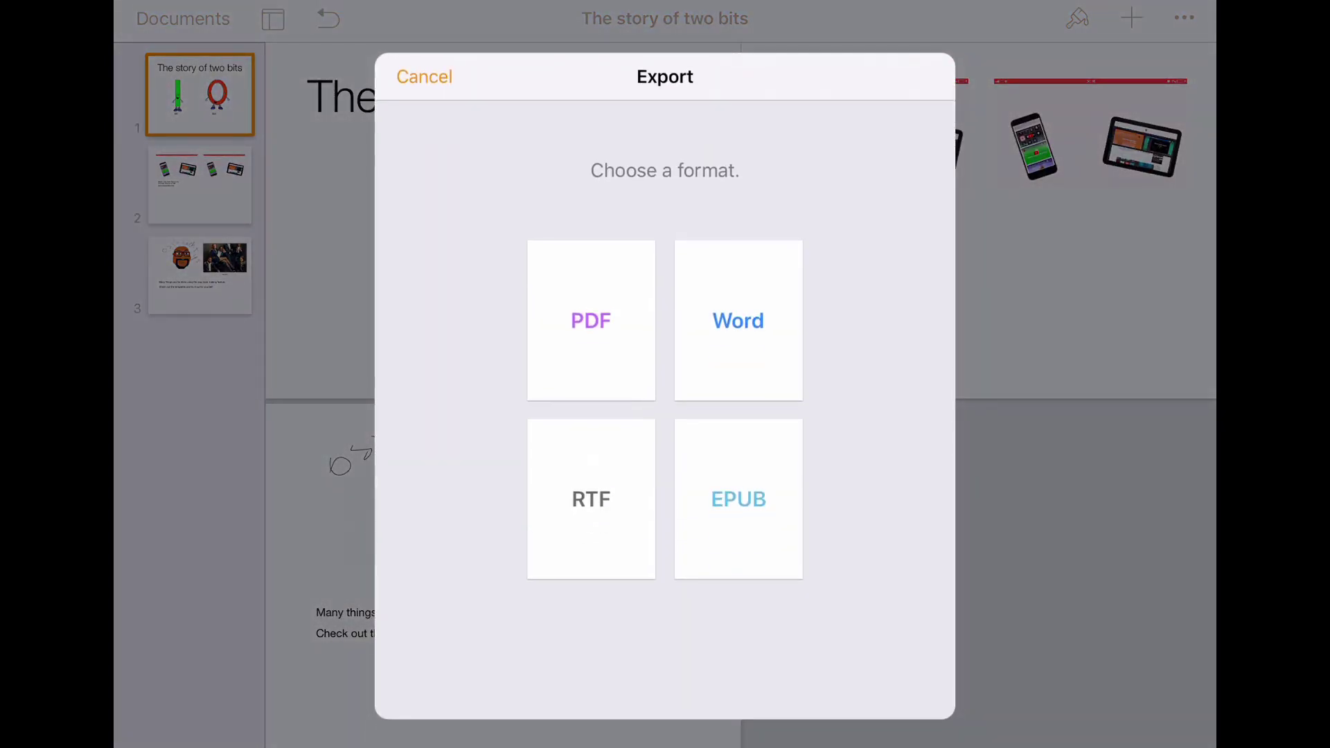
pyautogui.click(738, 499)
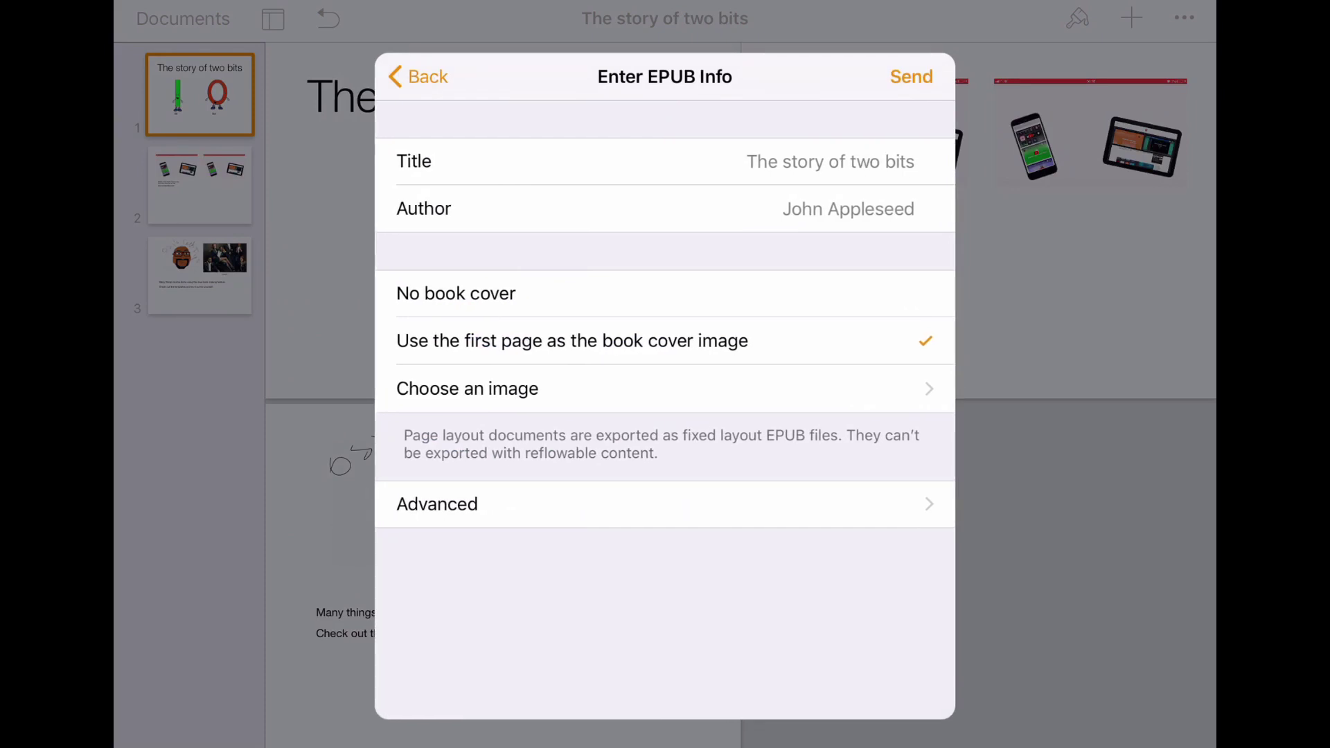
# - Set the author to 'Osi Ejiofor', review Advanced settings, and create the EPUB
pyautogui.click(848, 208)
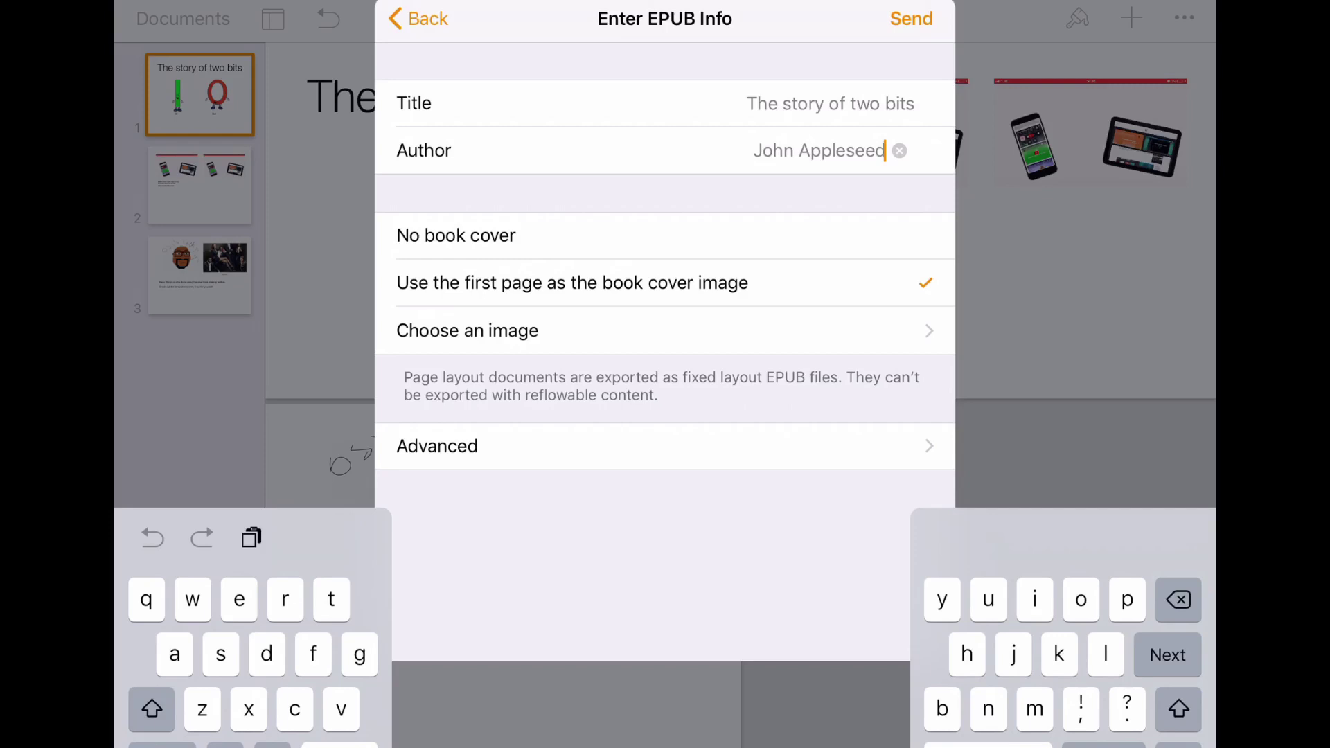
pyautogui.click(900, 150)
pyautogui.write('Osi')
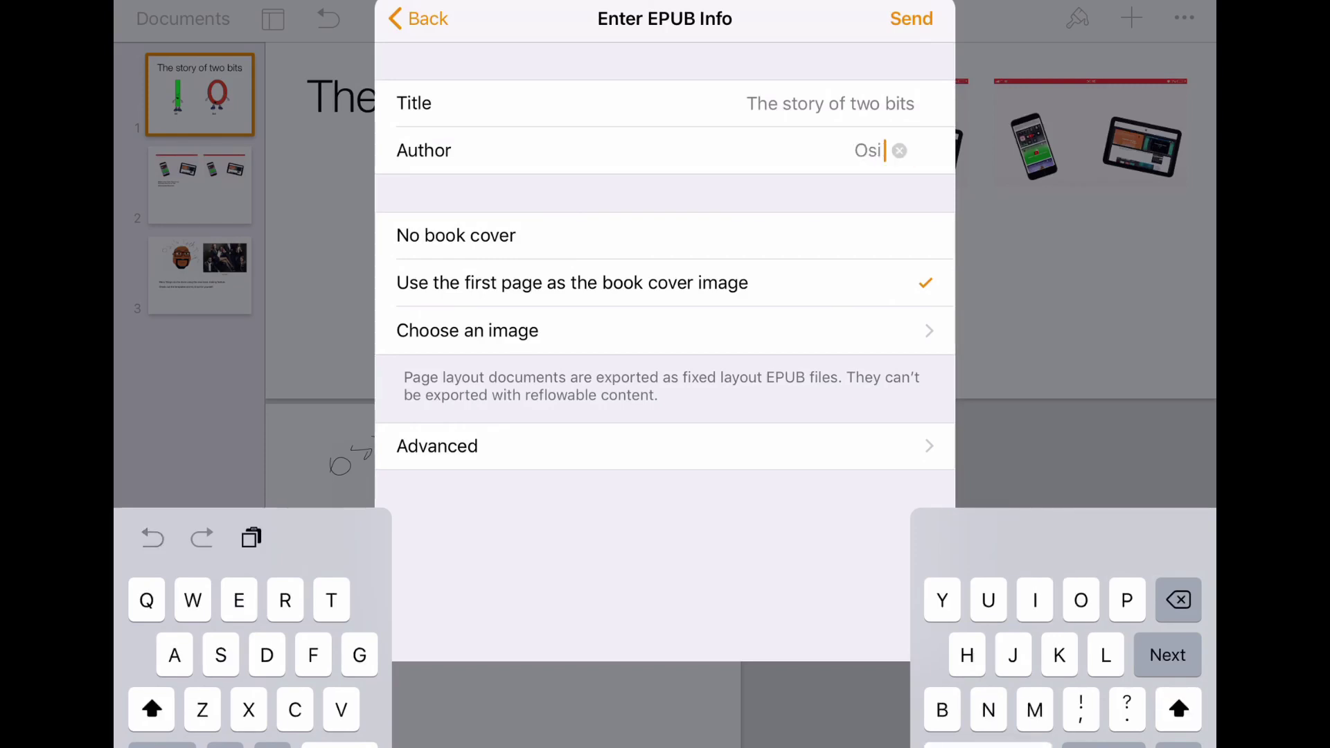
pyautogui.write(' Ejiofo')
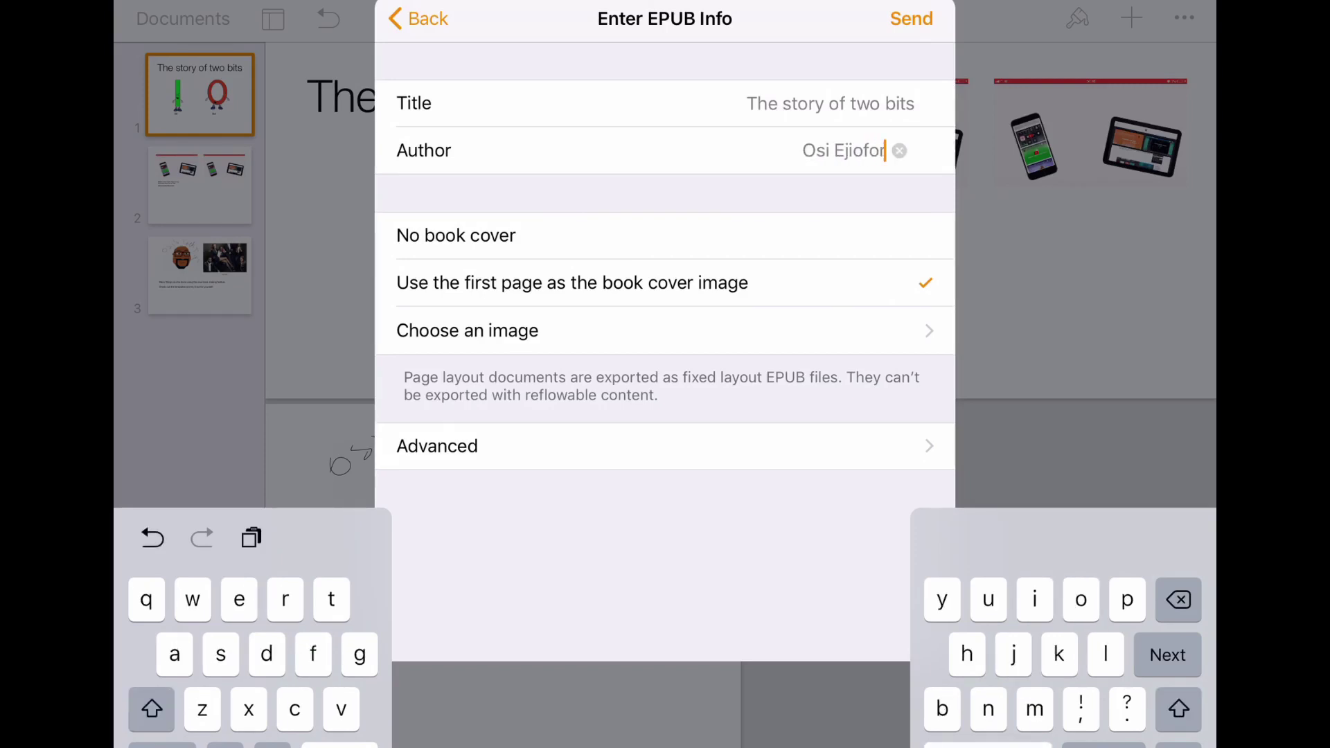
pyautogui.write('r')
pyautogui.click(1179, 746)
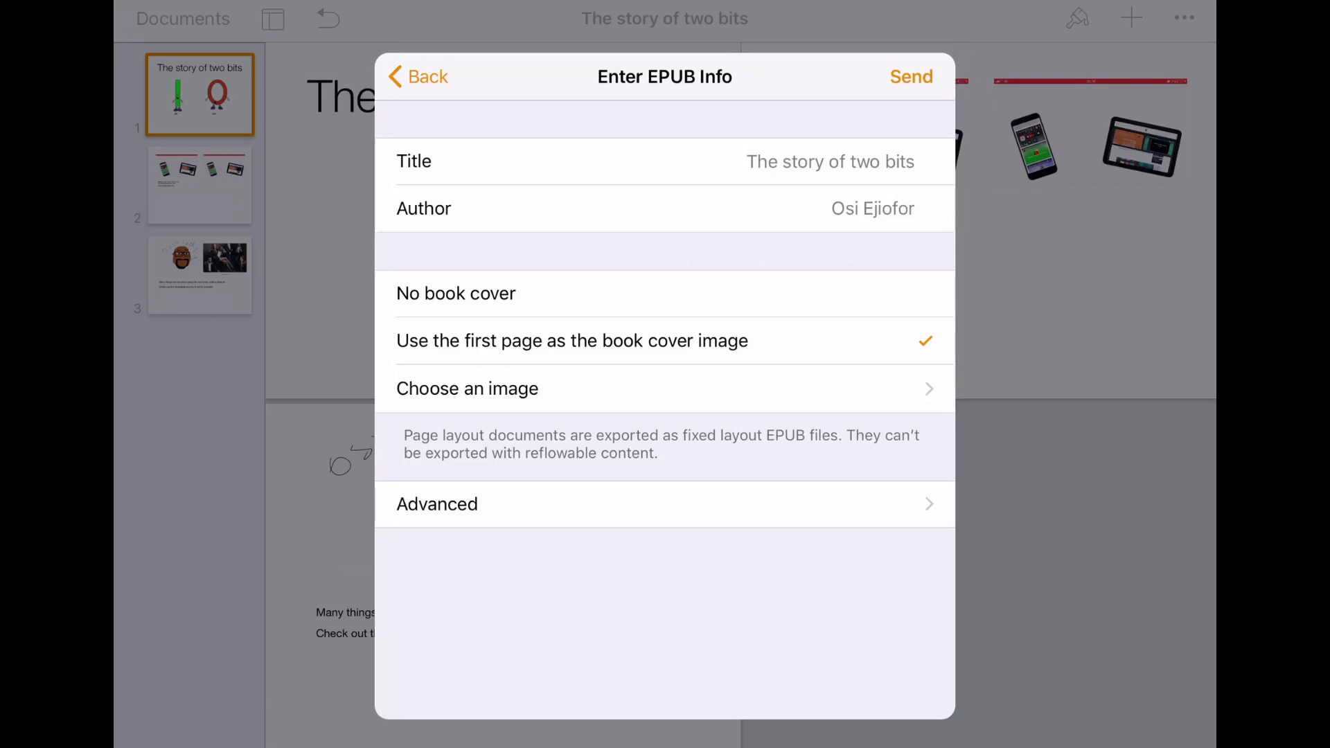
pyautogui.click(437, 503)
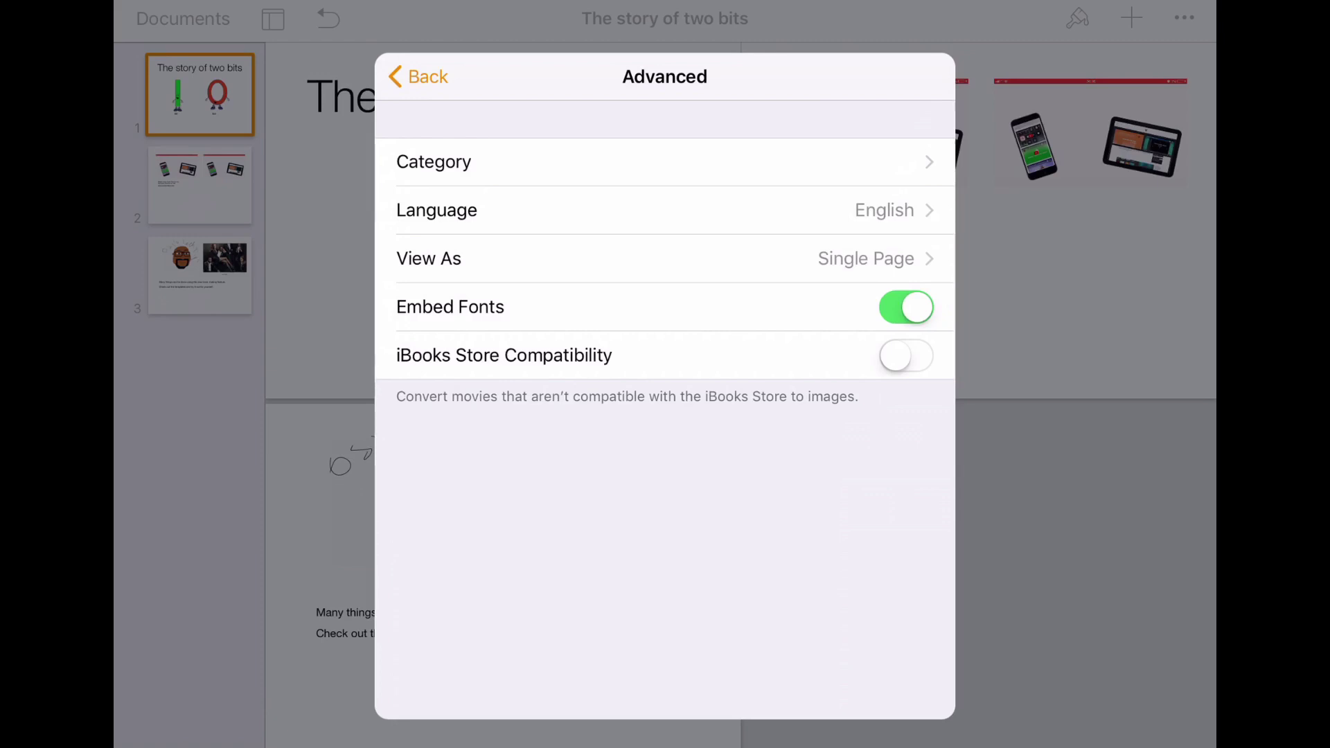
pyautogui.click(419, 76)
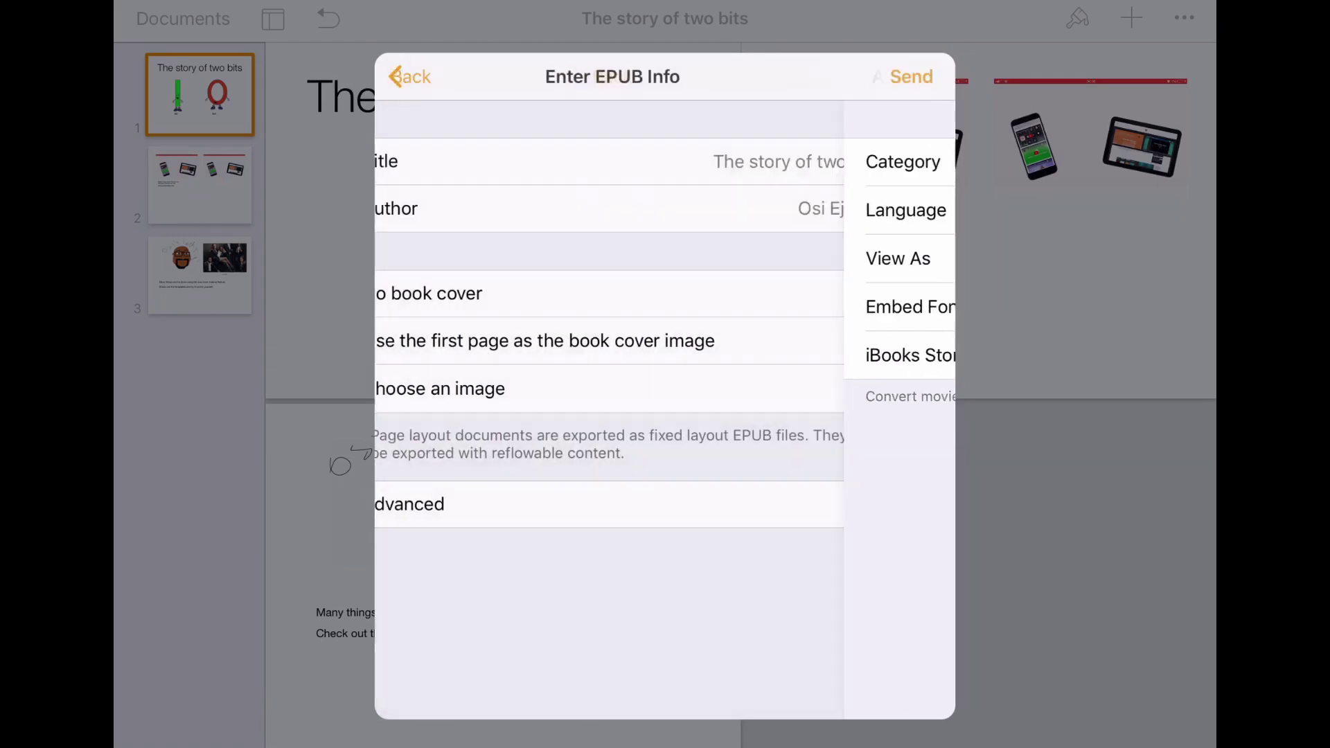
pyautogui.click(911, 76)
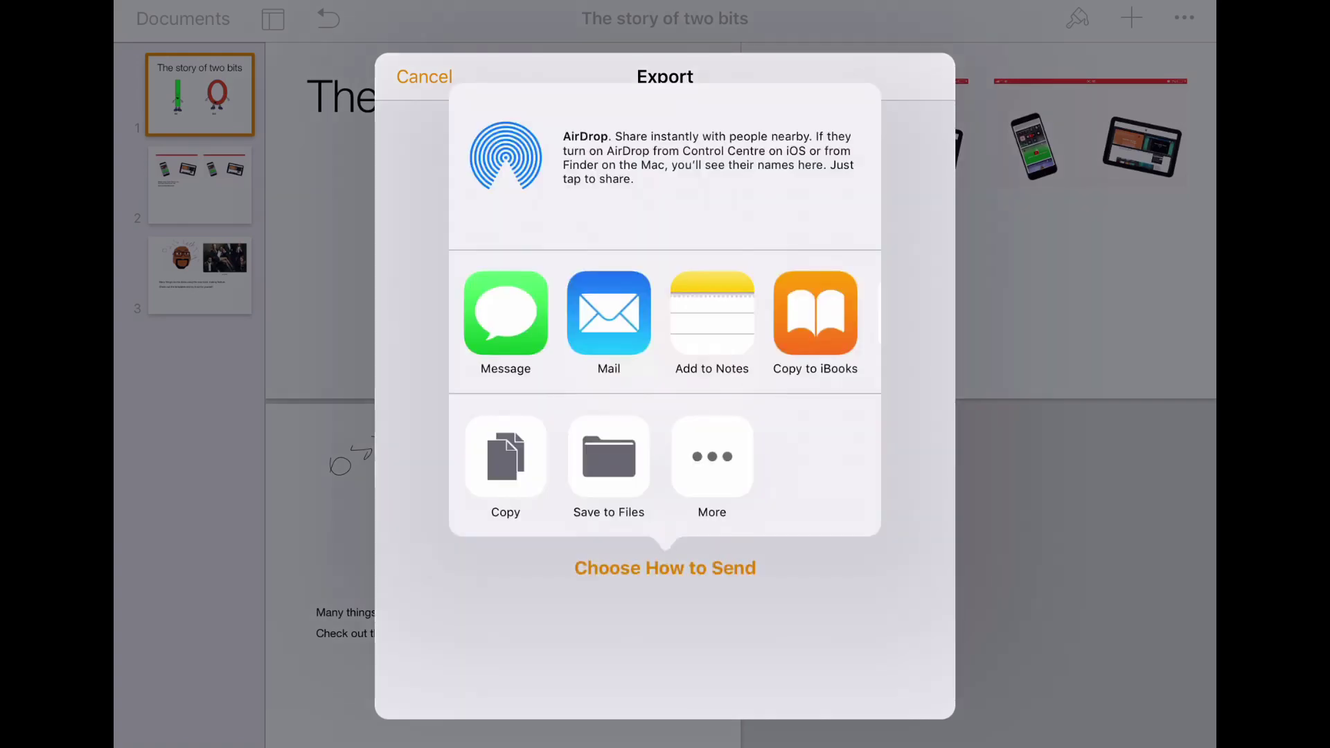
# - Copy the EPUB to iBooks and page forward through the book
pyautogui.click(815, 313)
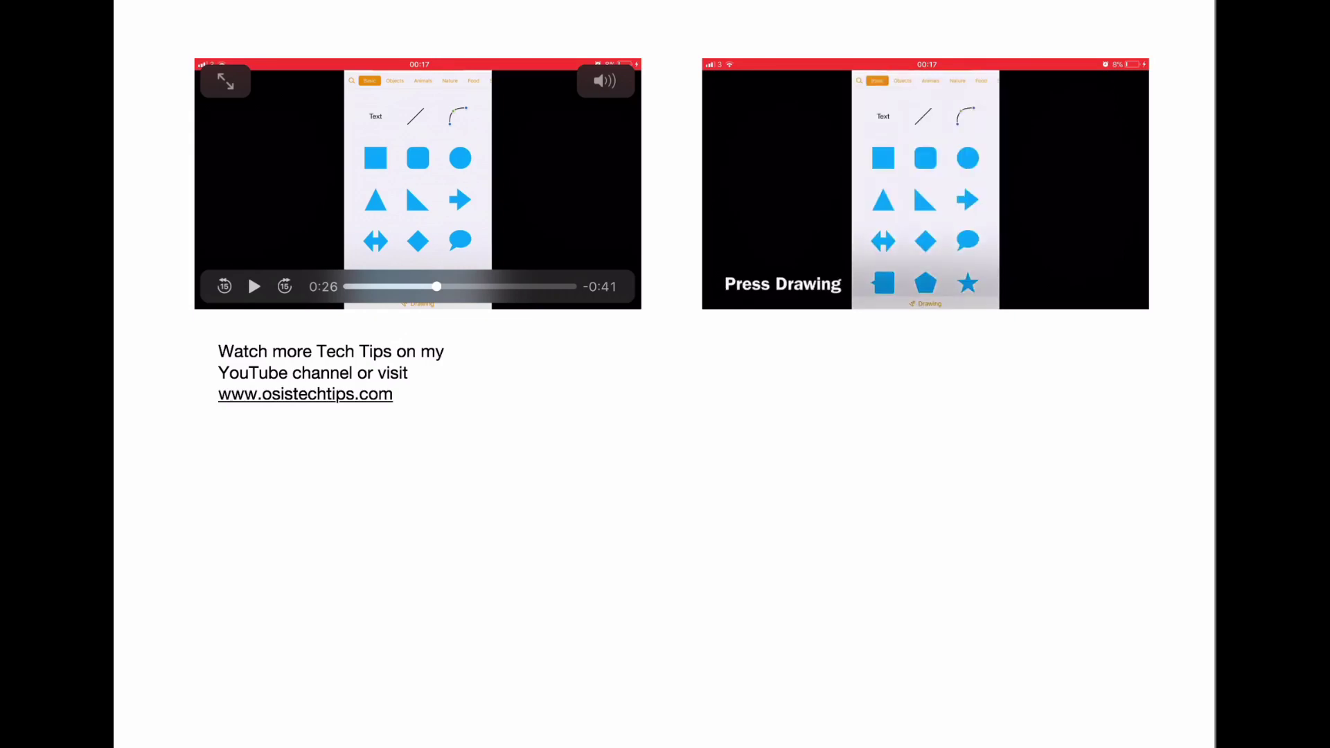
pyautogui.press('Right')
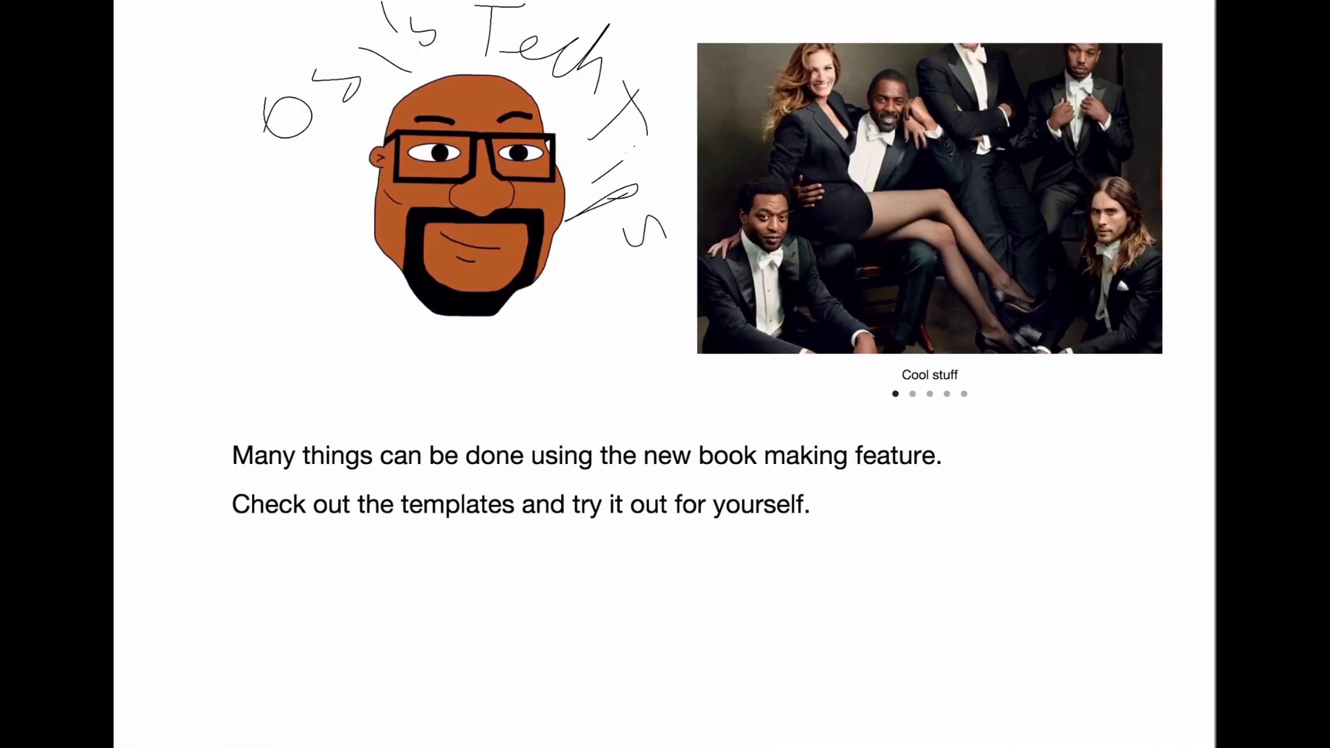